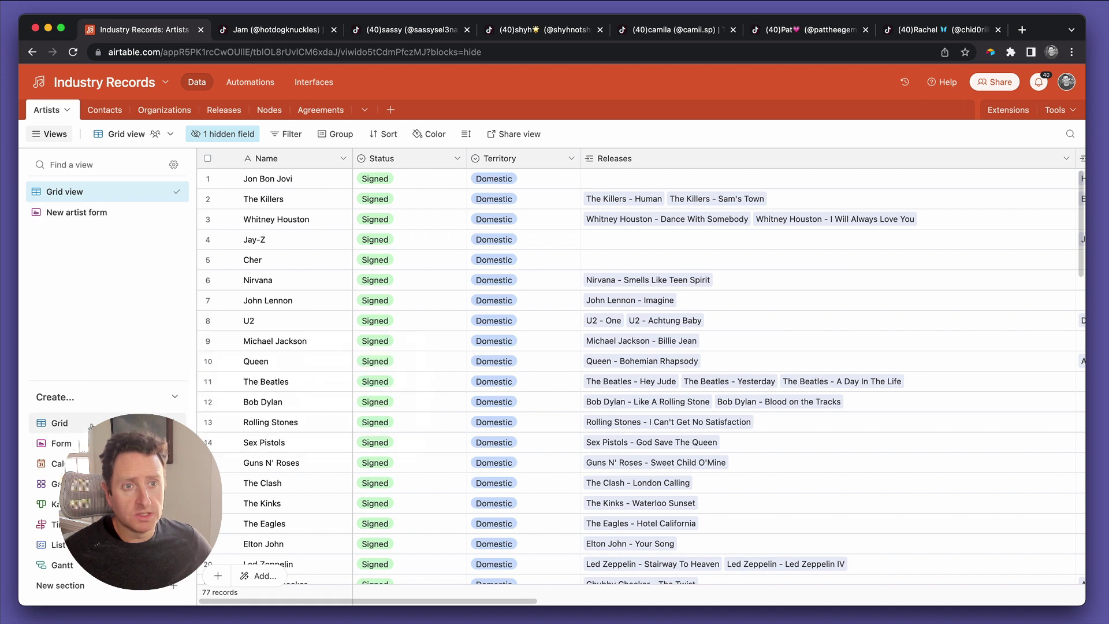
Create a new grid view named 'TikTok account tracking'
left_click(90, 427)
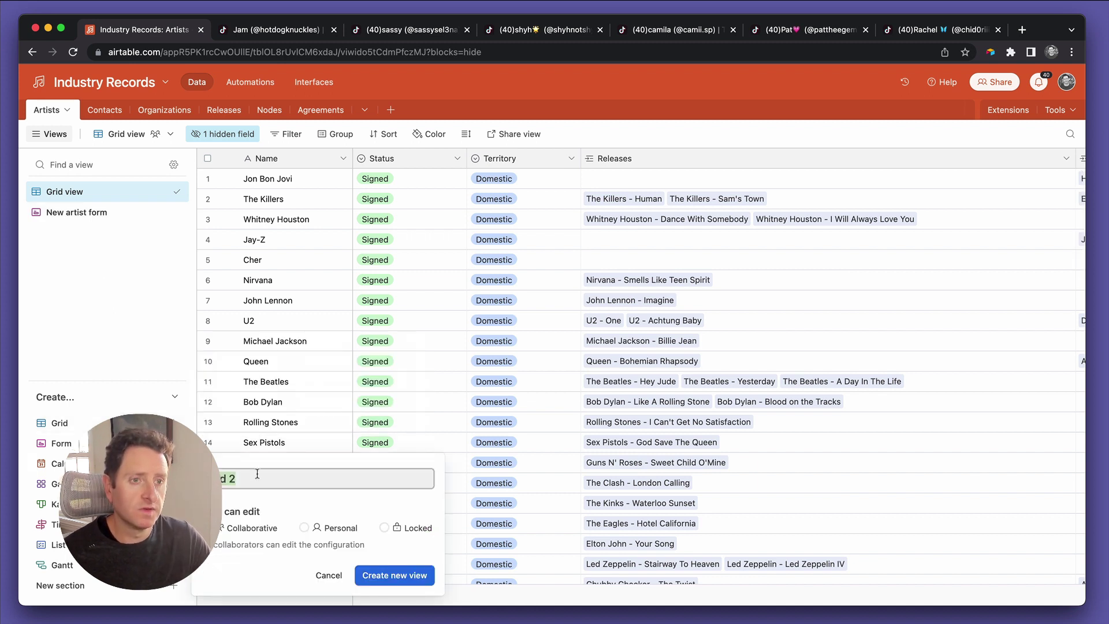
key("BackSpace")
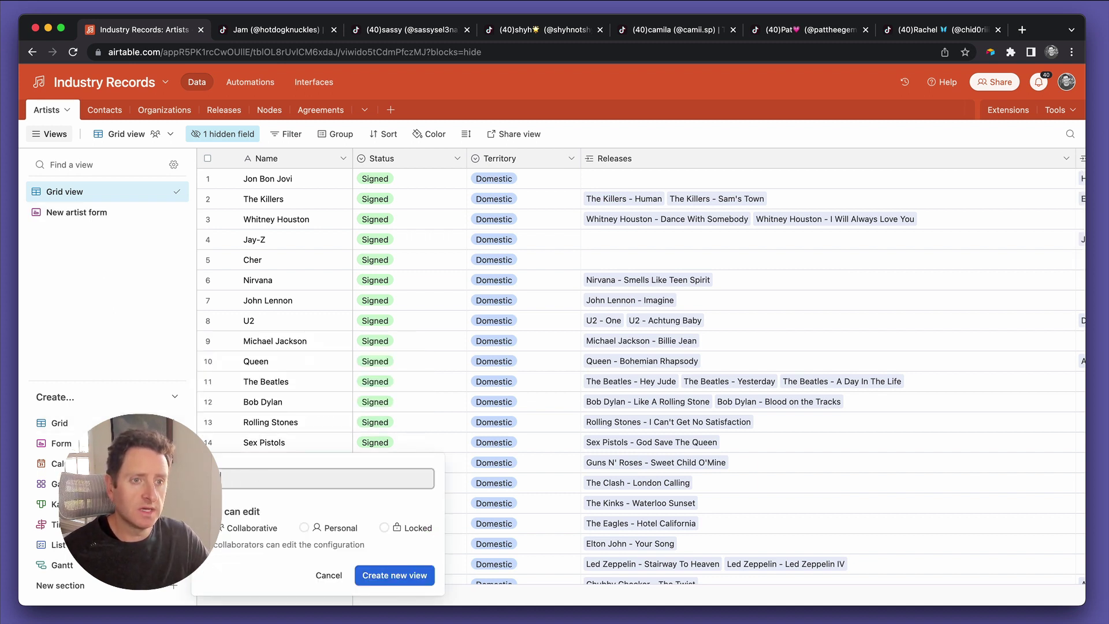
type("T")
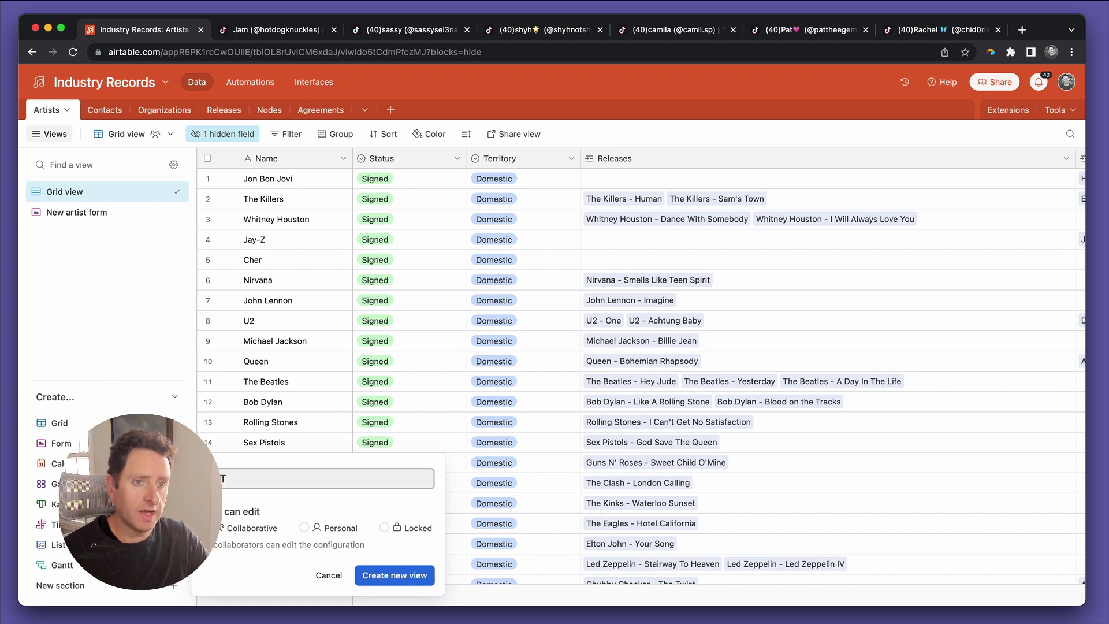
type("ok account tracking")
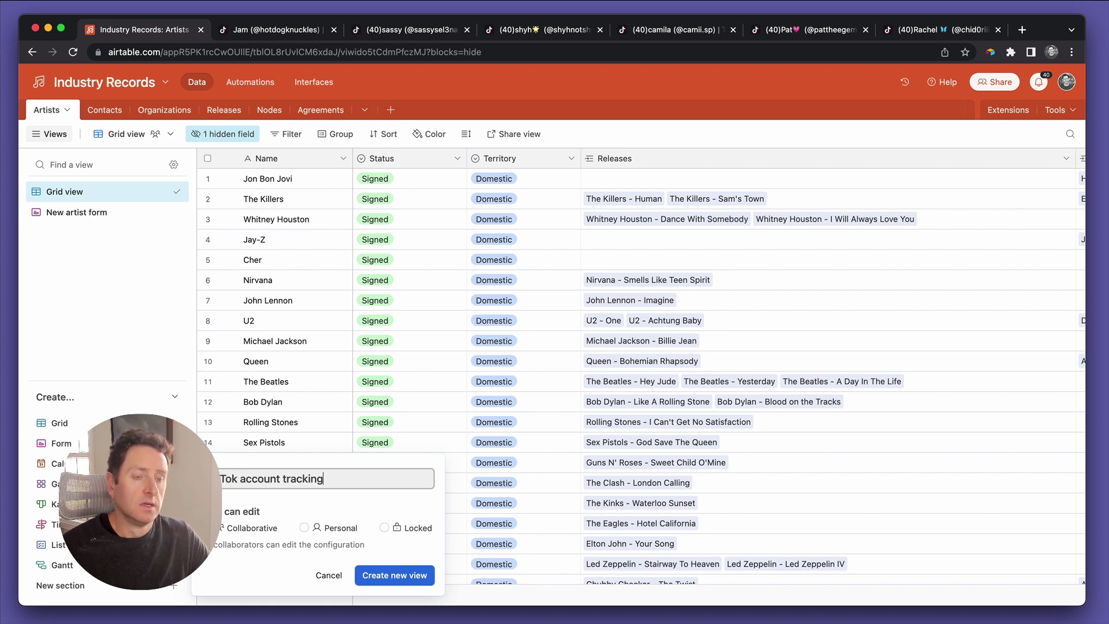
left_click(394, 575)
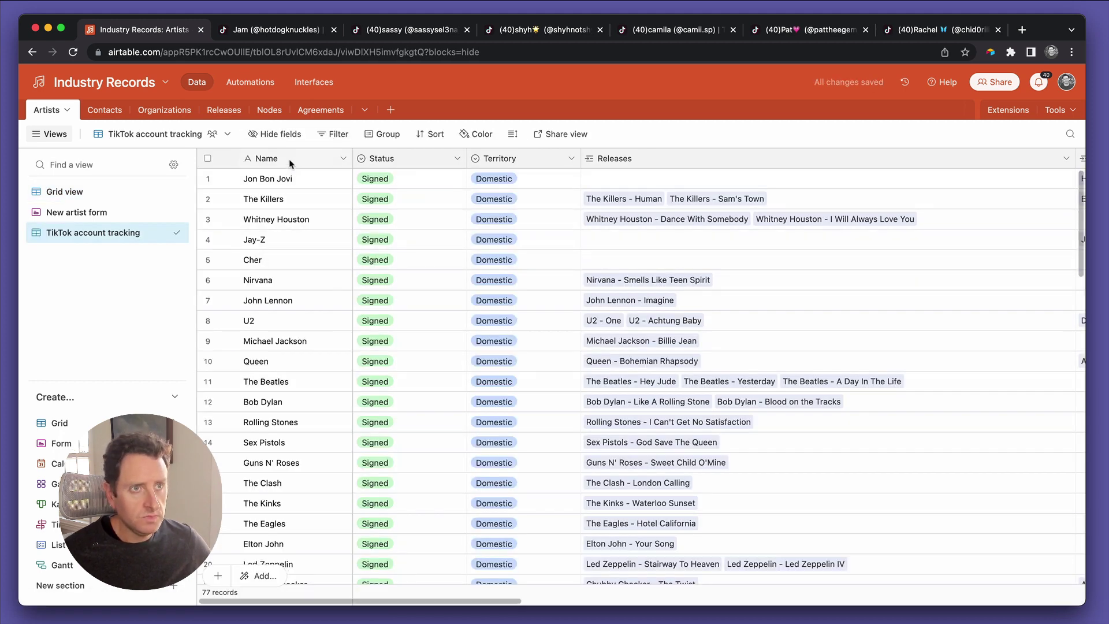
Hide all fields in the view except Name
left_click(266, 135)
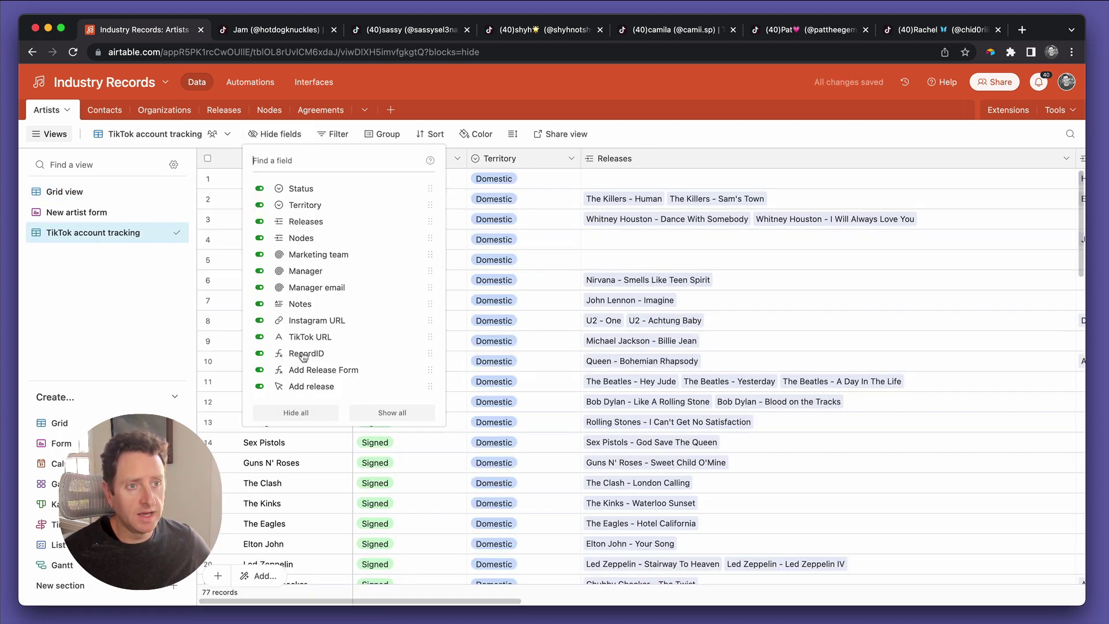
left_click(309, 414)
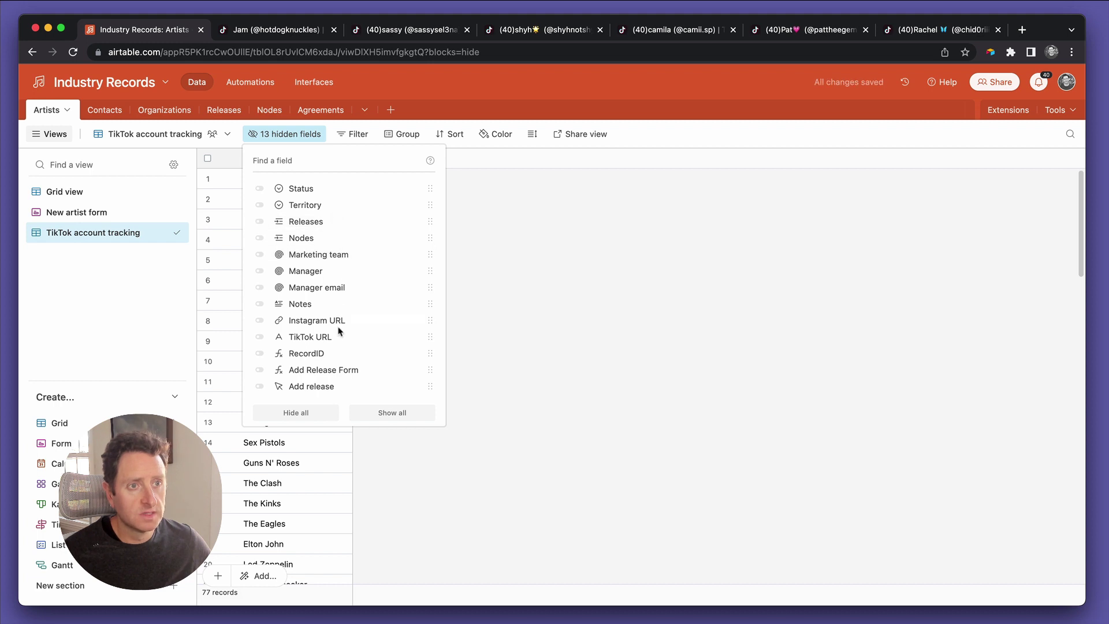
left_click(556, 251)
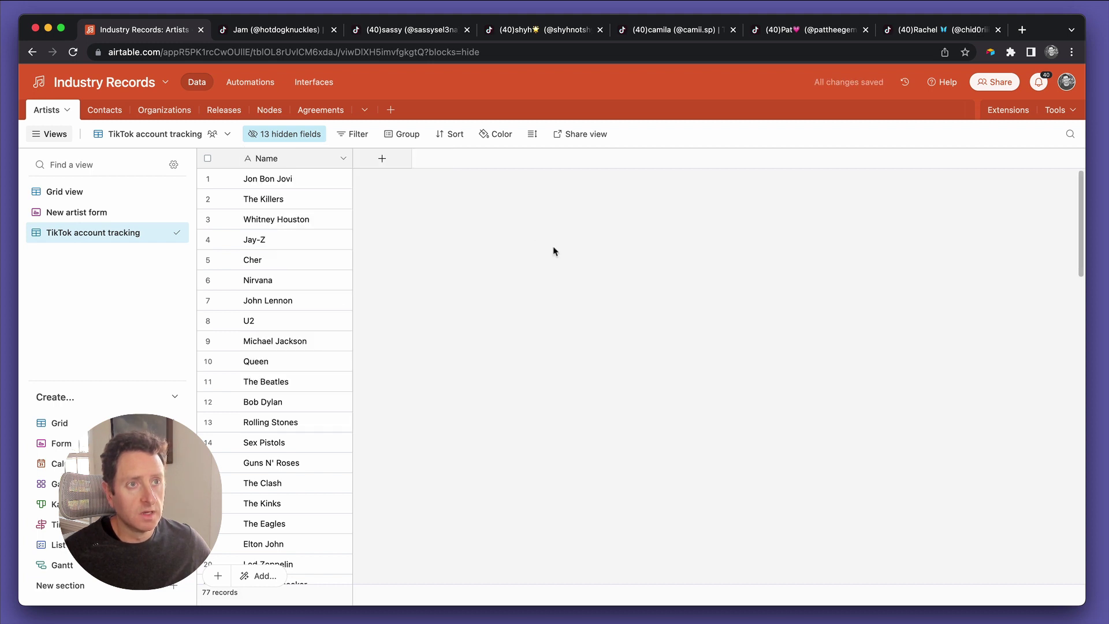
Add a single line text field named 'TikTok account link'
left_click(393, 167)
type("TikTok")
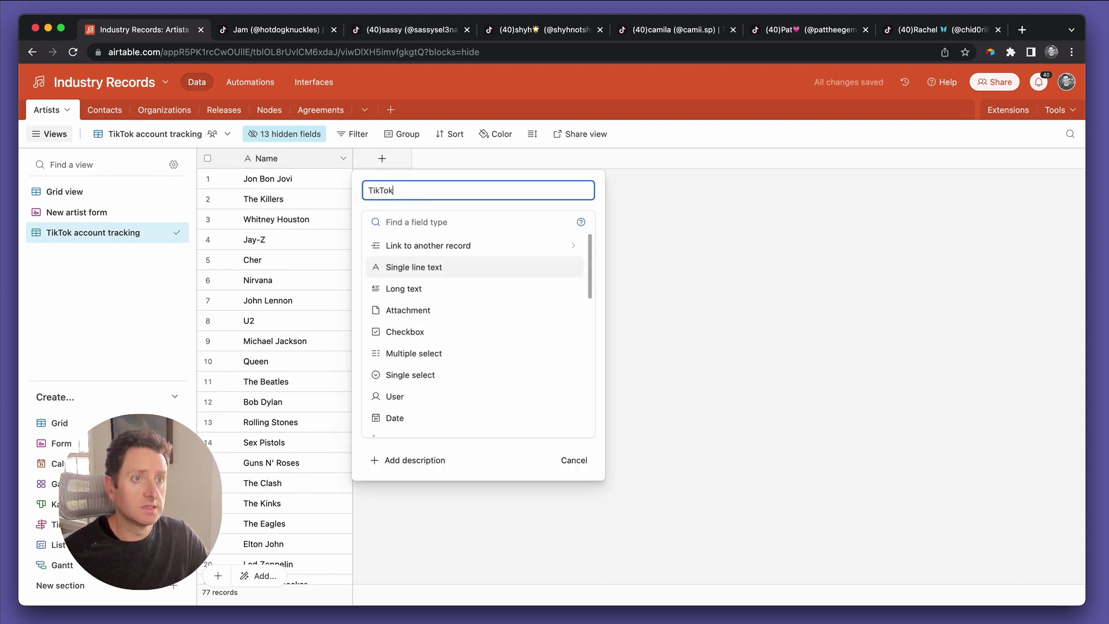
type(" account link")
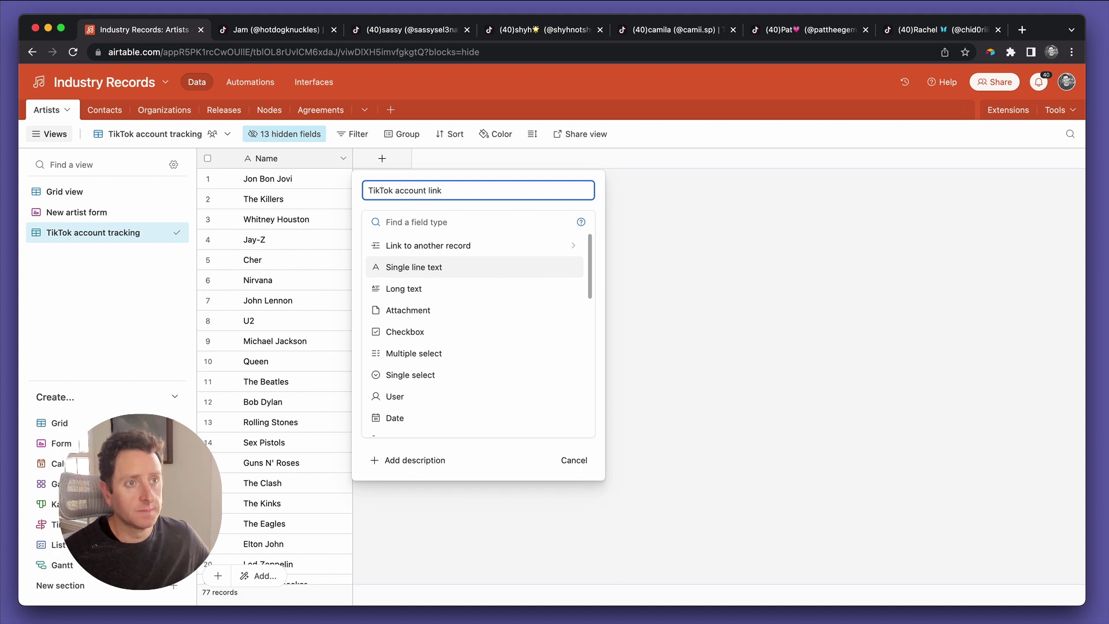
left_click(415, 269)
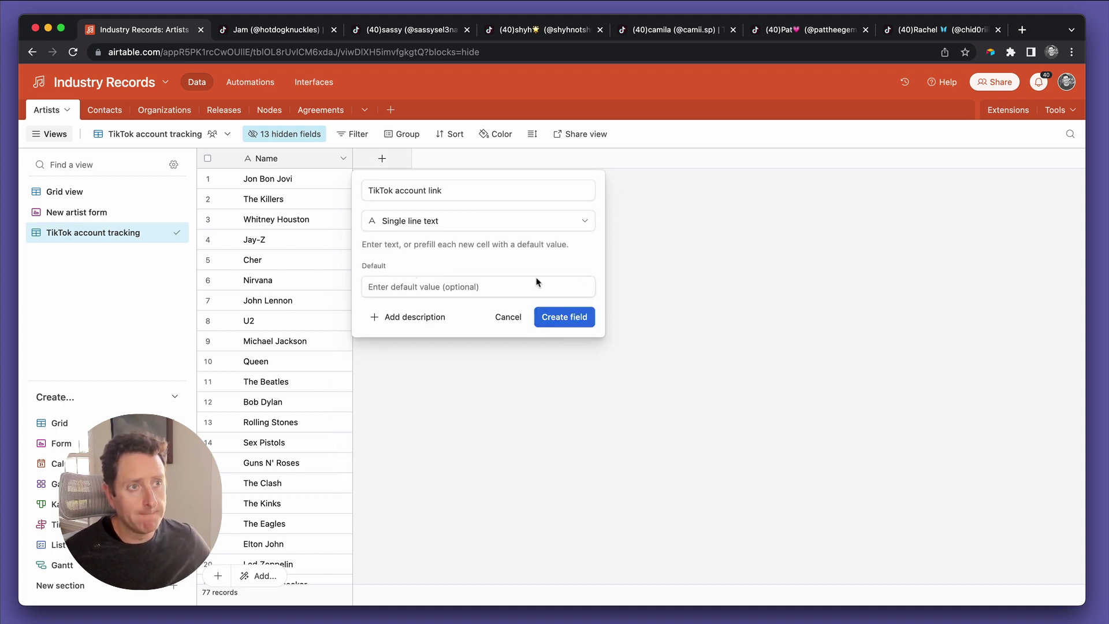
left_click(571, 322)
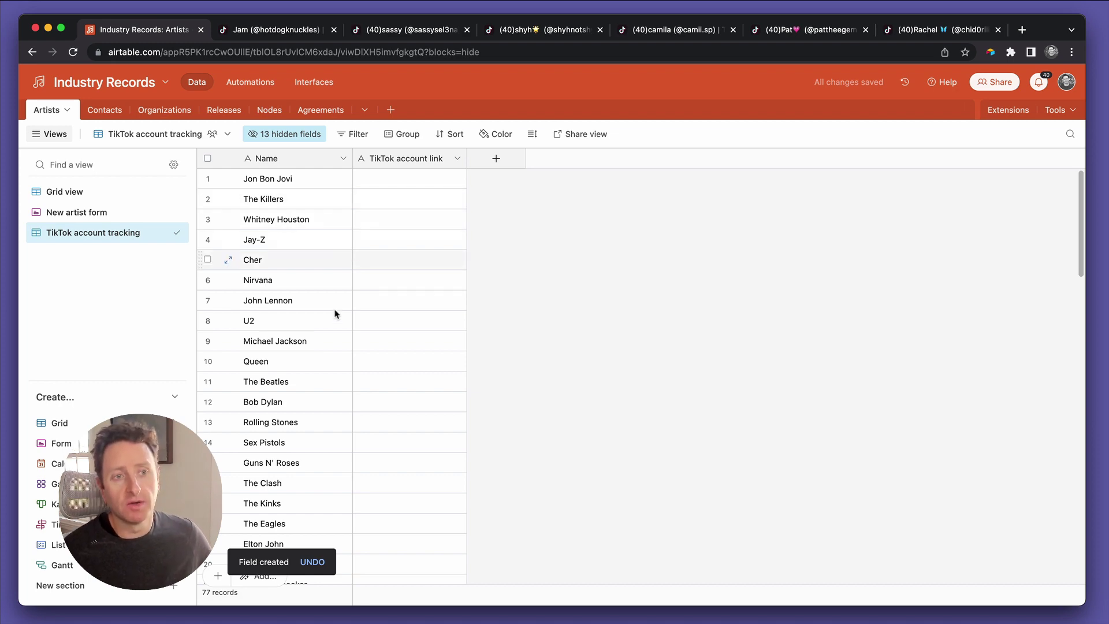
Paste TikTok profile URLs into the link cells for Jon Bon Jovi, The Killers and Whitney Houston
scroll(335, 338, "down", 20)
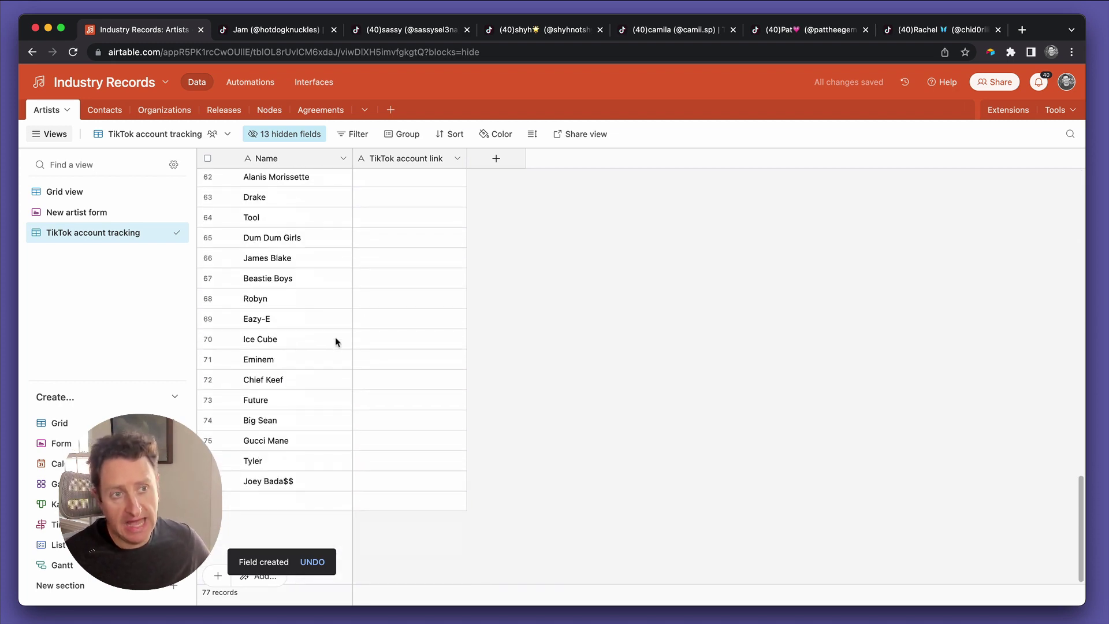
scroll(335, 342, "up", 20)
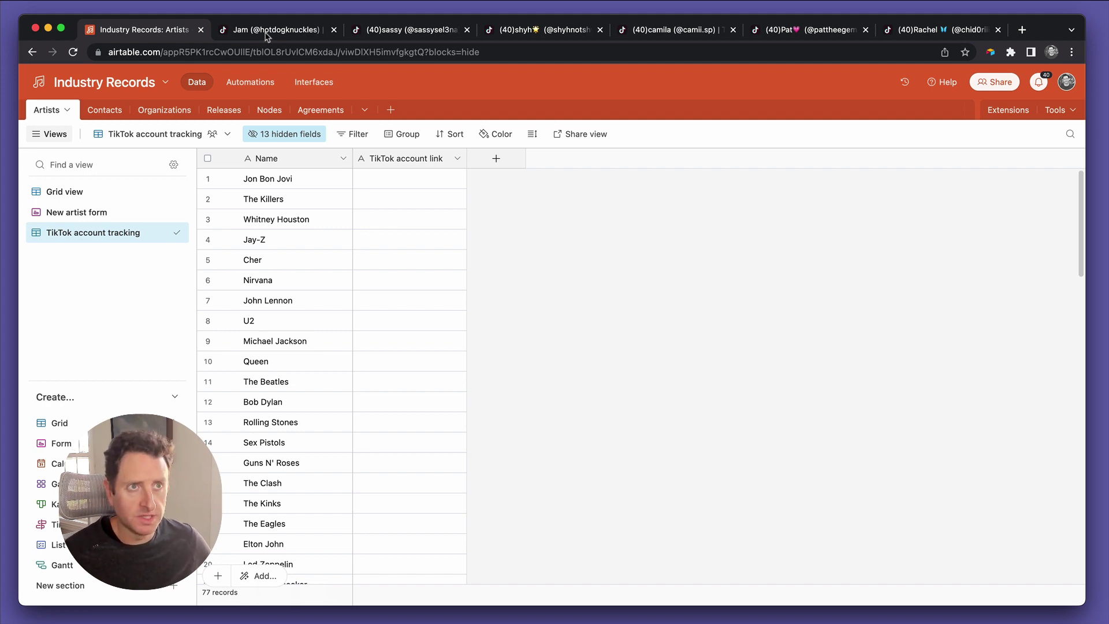
left_click(266, 30)
left_click(291, 52)
key("ctrl+c")
key("ctrl+shift+Tab")
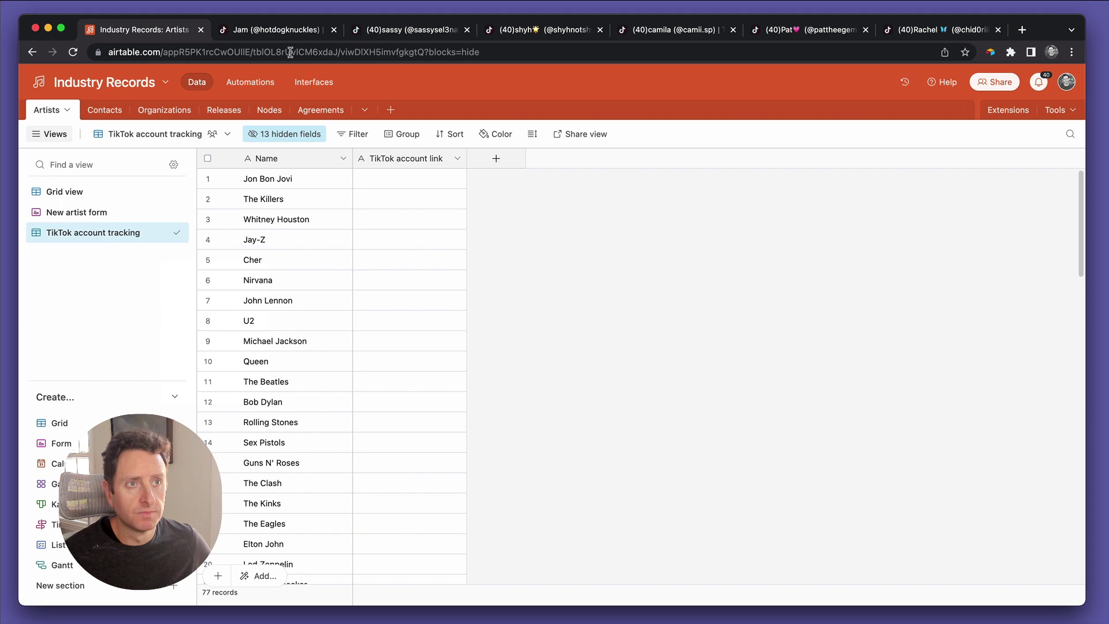
left_click(408, 182)
key("ctrl+v")
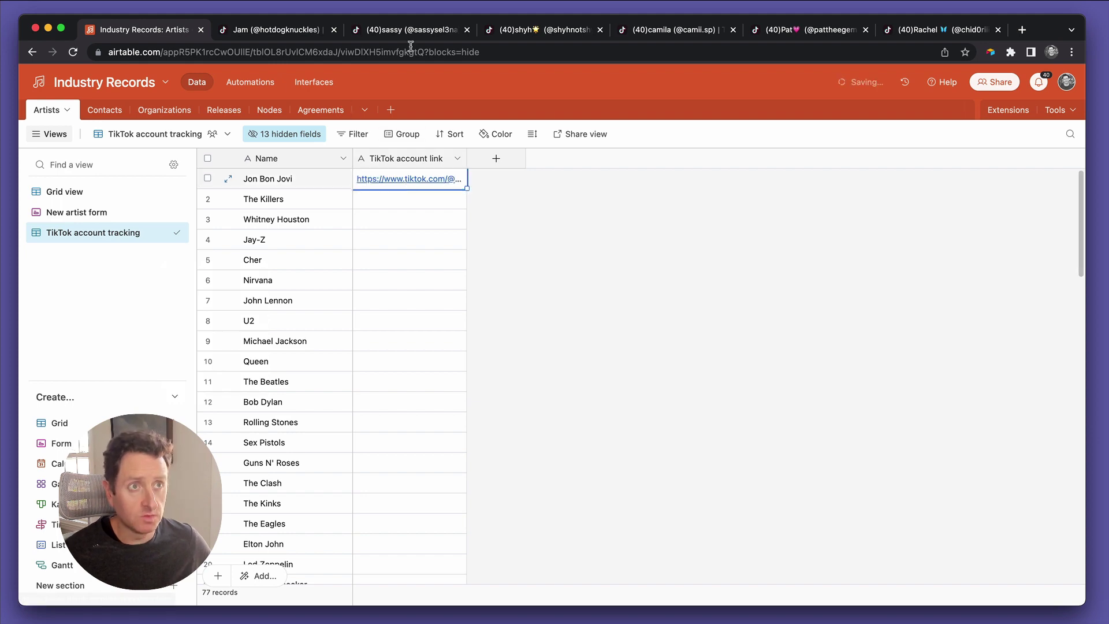
left_click(403, 31)
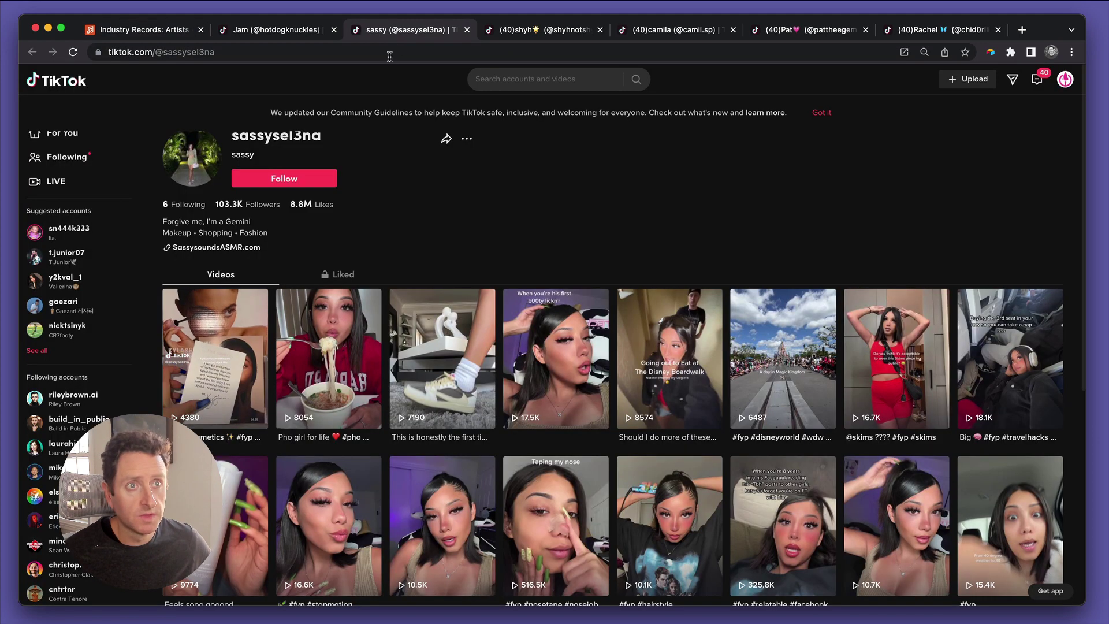
left_click(405, 52)
key("ctrl+c")
key("ctrl+1")
left_click(405, 200)
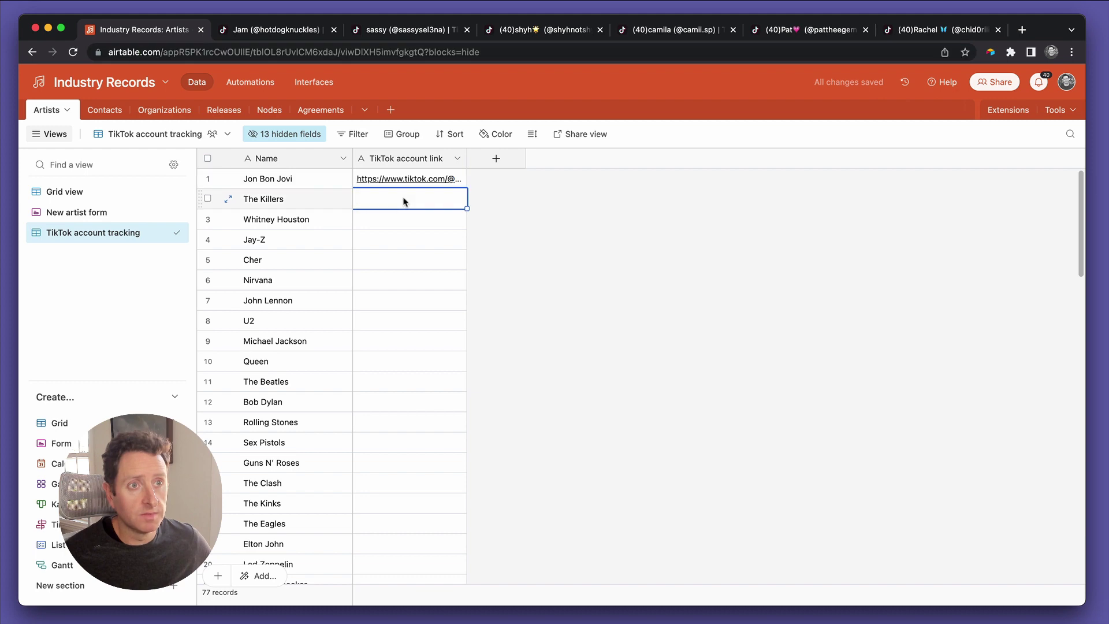
key("ctrl+v")
left_click(523, 33)
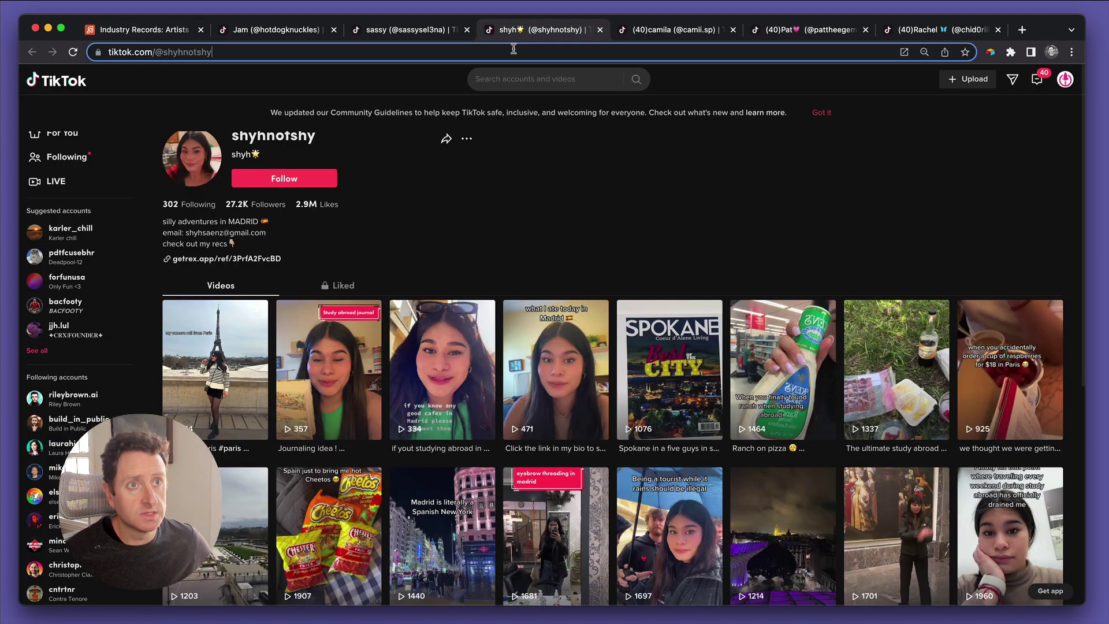
left_click(515, 50)
key("ctrl+c")
key("ctrl+1")
left_click(429, 227)
key("ctrl+v")
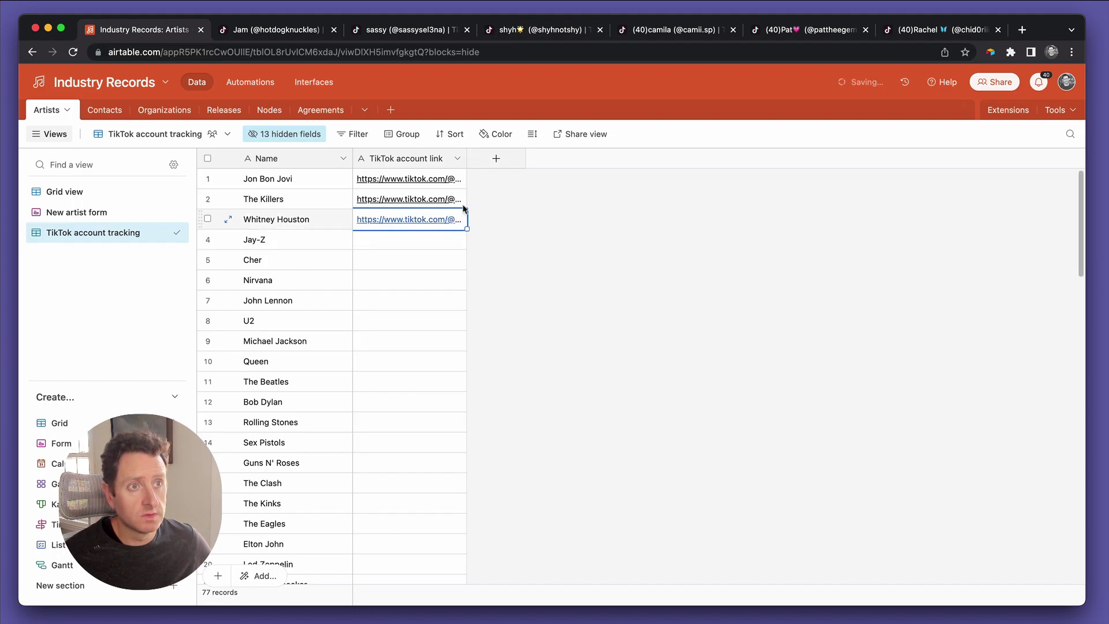
Paste TikTok profile URLs into the link cells for Jay-Z, Cher and Nirvana
left_click(649, 32)
left_click(642, 52)
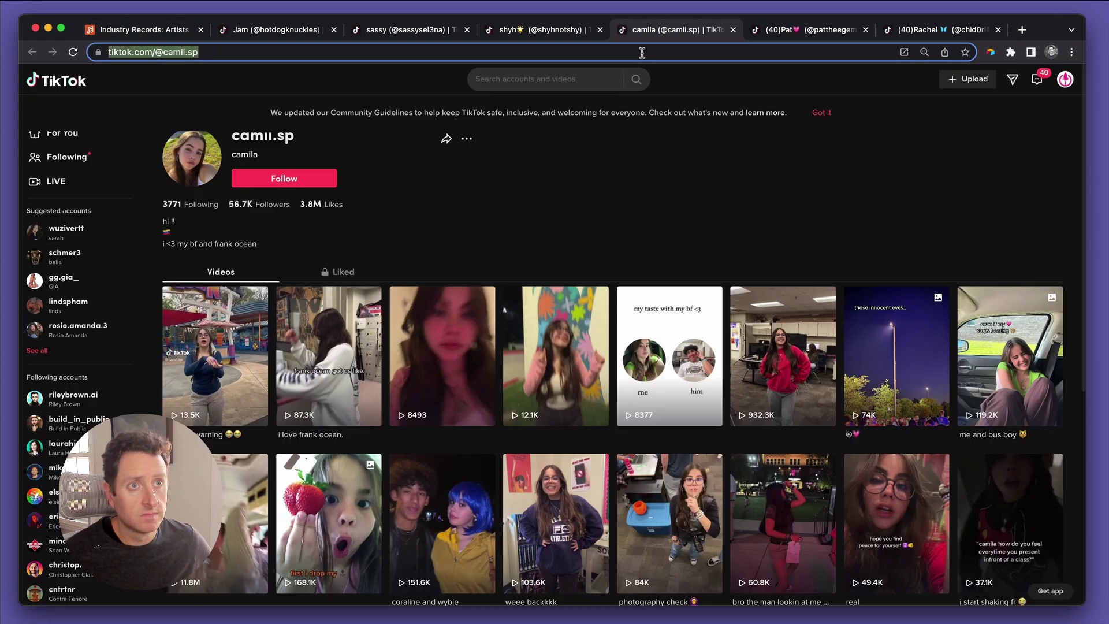
key("ctrl+c")
key("ctrl+1")
left_click(450, 243)
key("ctrl+v")
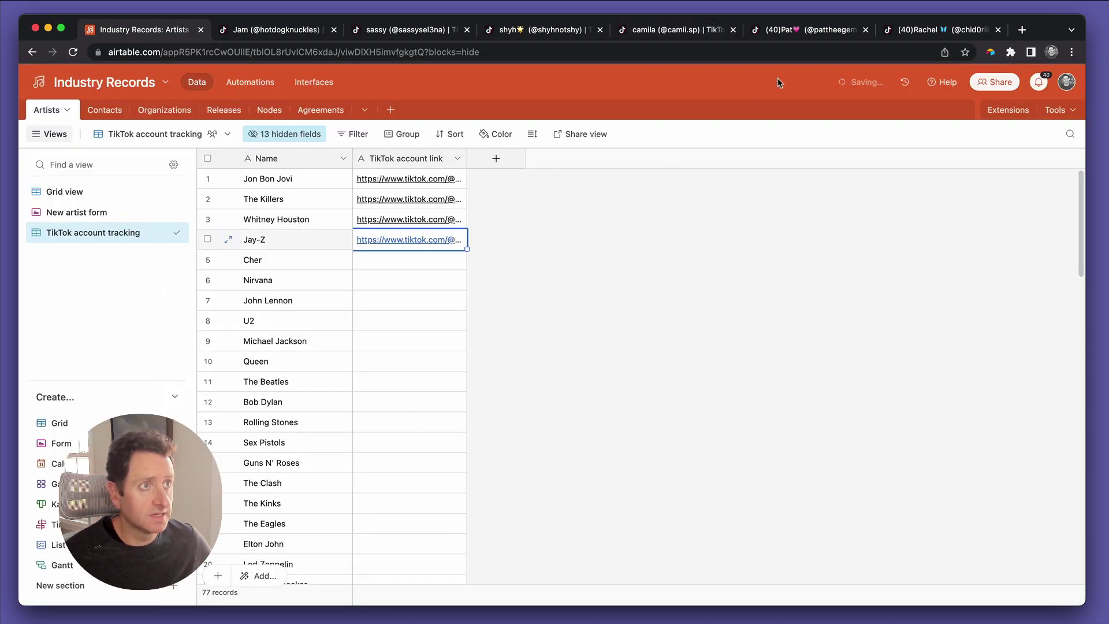
left_click(812, 32)
left_click(771, 57)
key("ctrl+c")
key("ctrl+1")
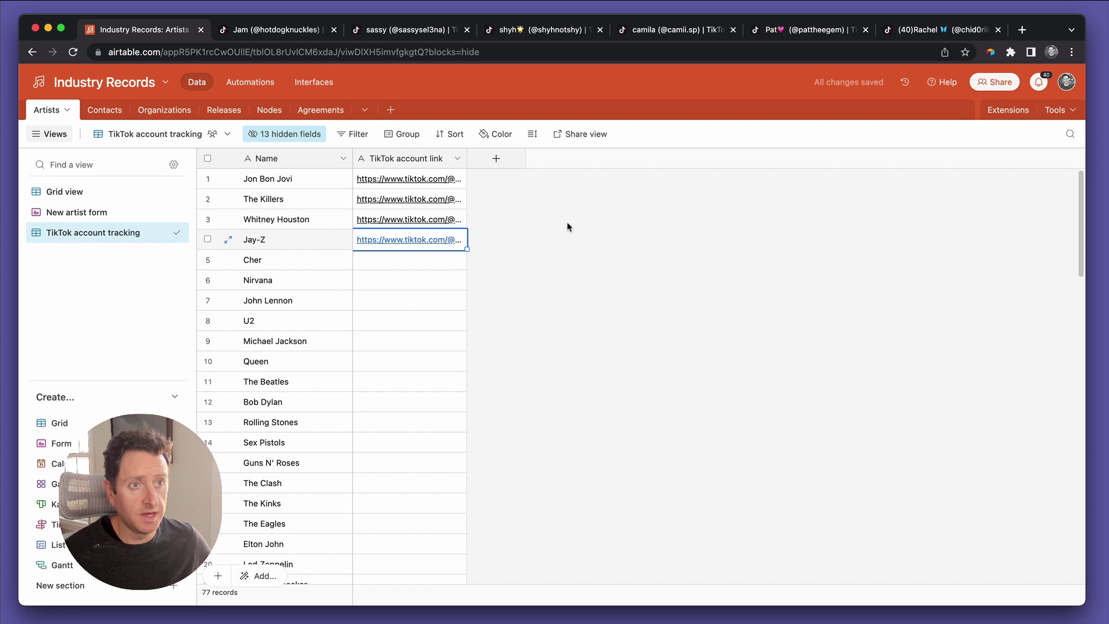
left_click(428, 263)
key("ctrl+v")
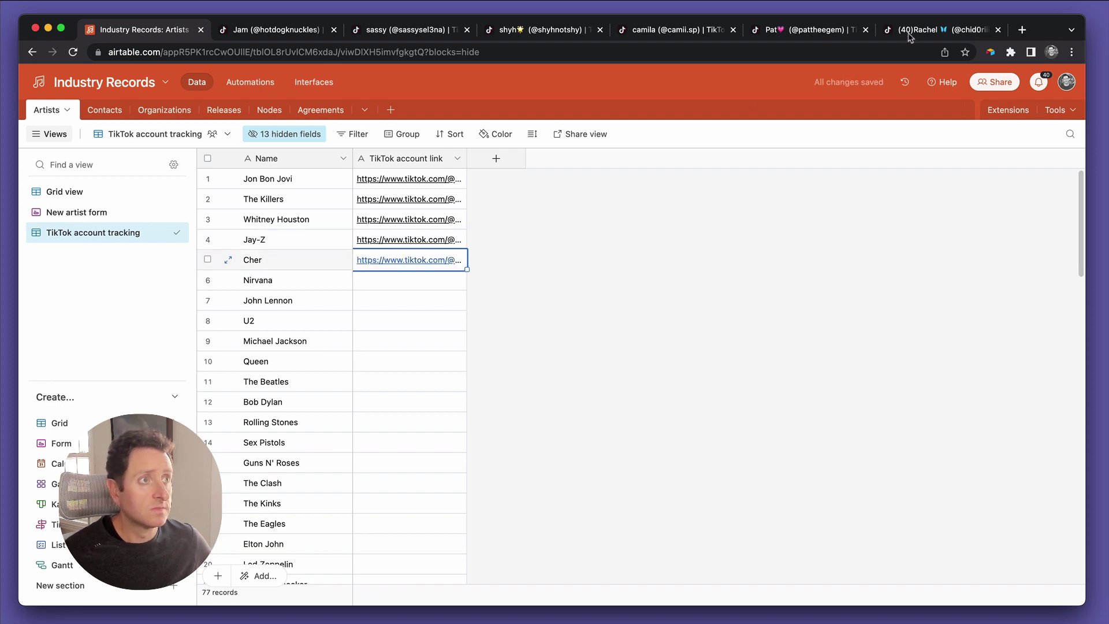
left_click(911, 32)
left_click(841, 51)
key("ctrl+c")
key("ctrl+1")
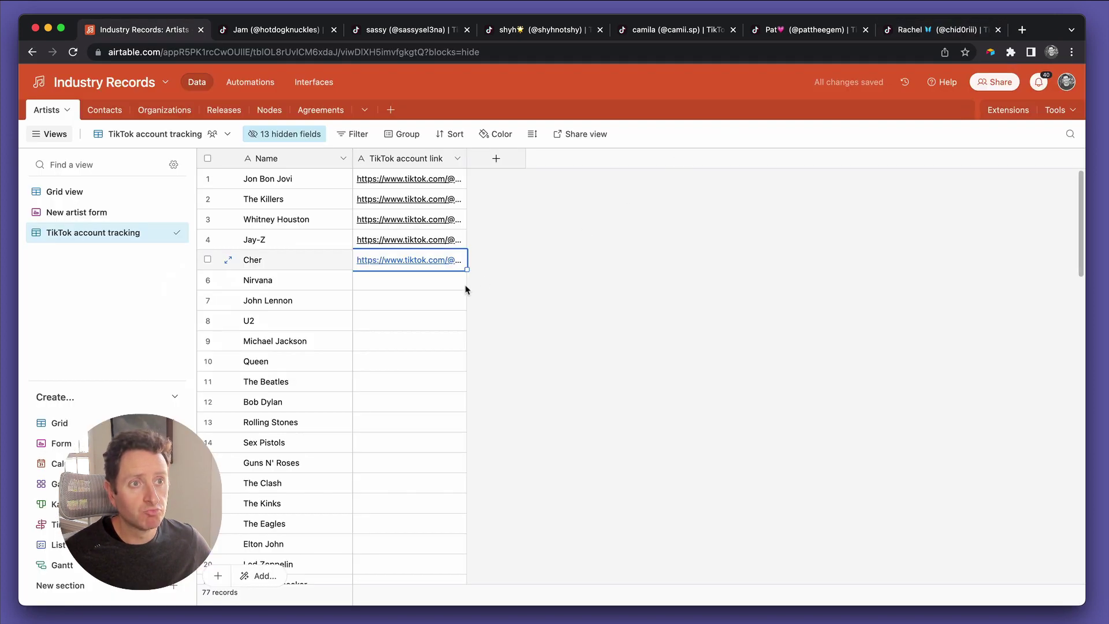
left_click(429, 283)
key("ctrl+v")
left_click(508, 270)
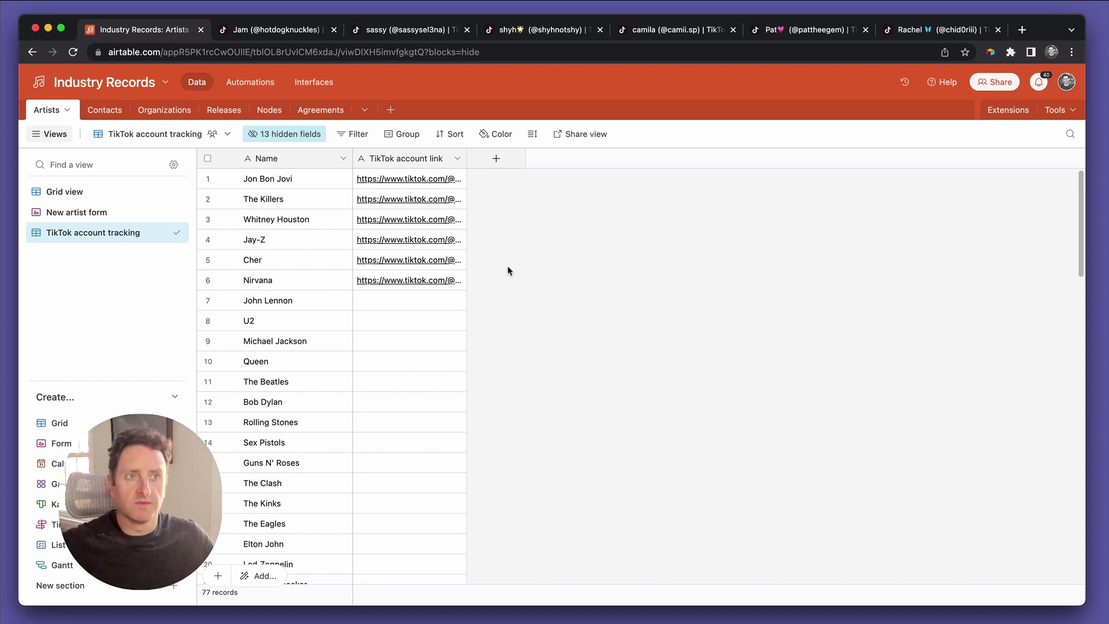
Add a blank table and name it 'Social media followers'
left_click(391, 111)
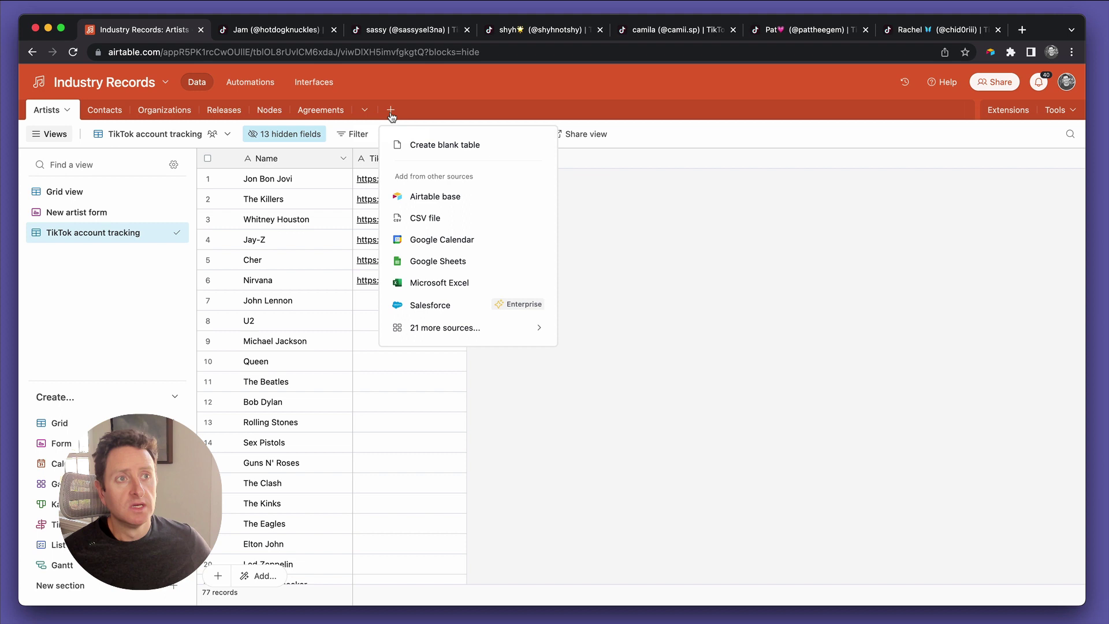
left_click(461, 145)
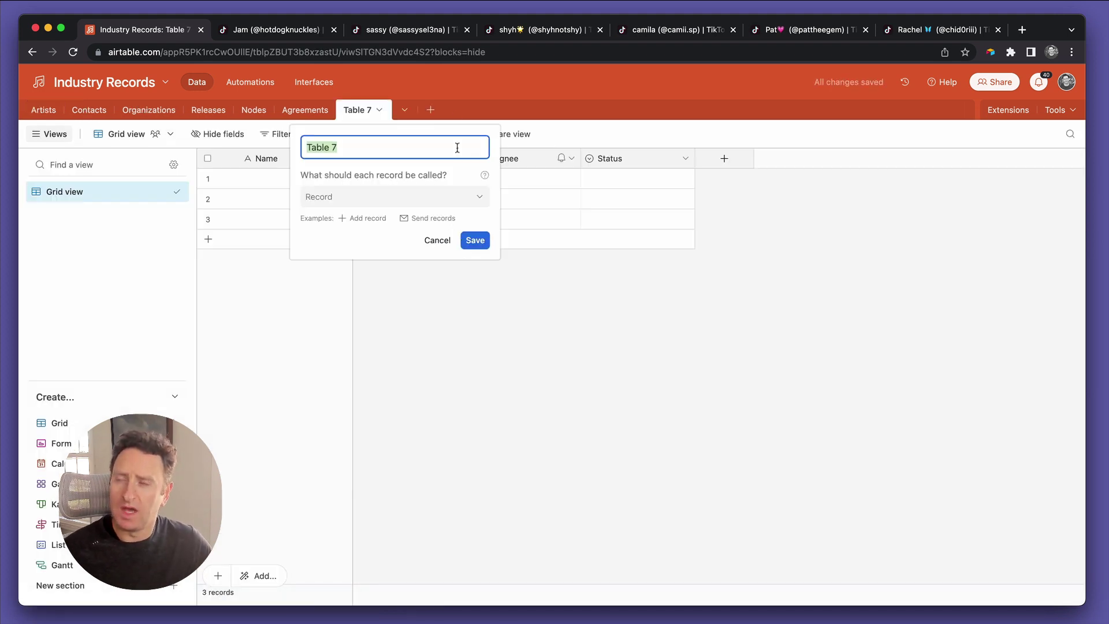
type("Social m")
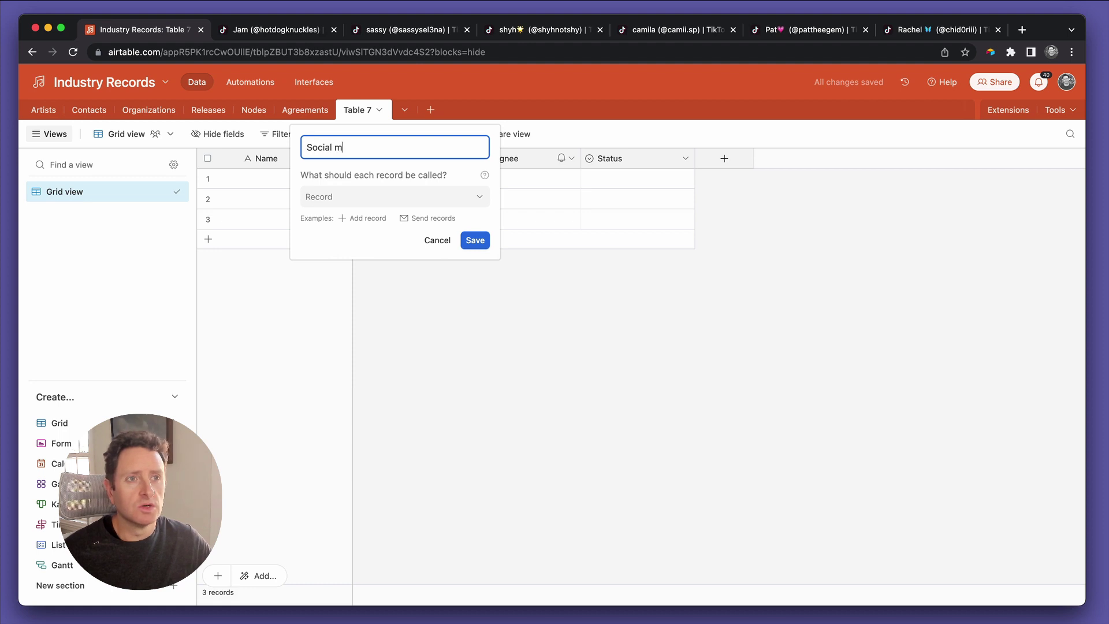
type("edia follo")
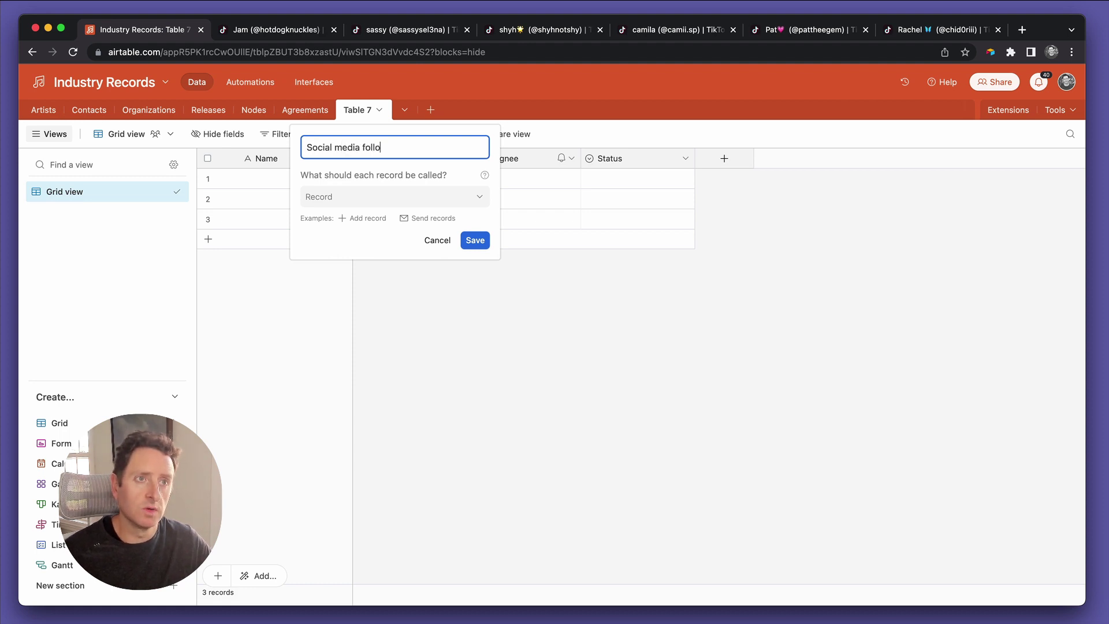
type("wers")
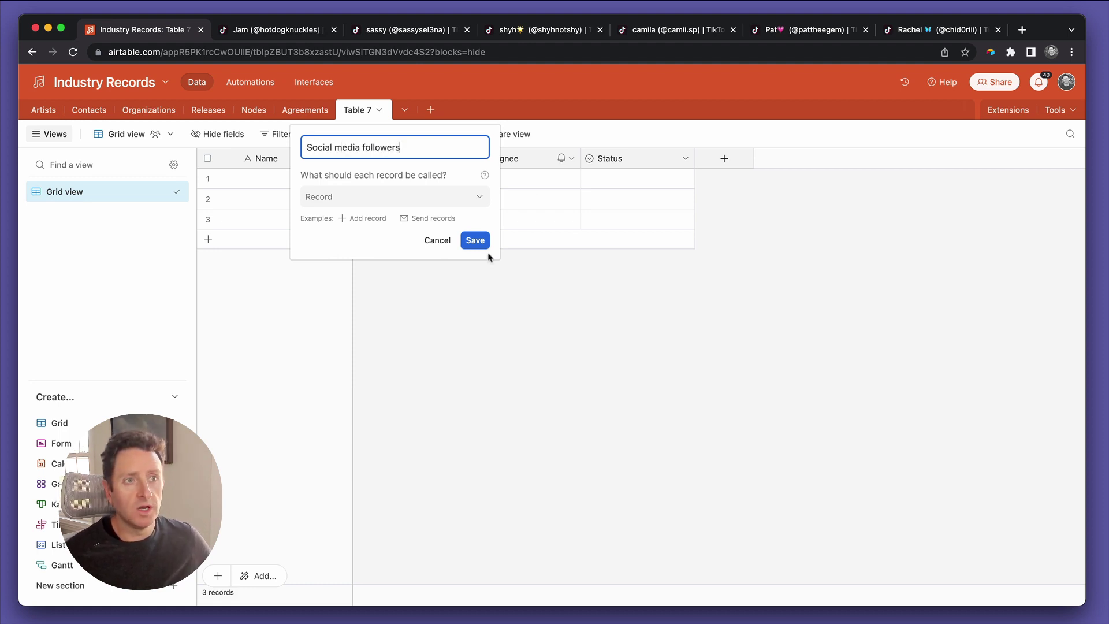
left_click(475, 243)
Rename Notes to Artist and make it a link to the Artists table
double_click(390, 160)
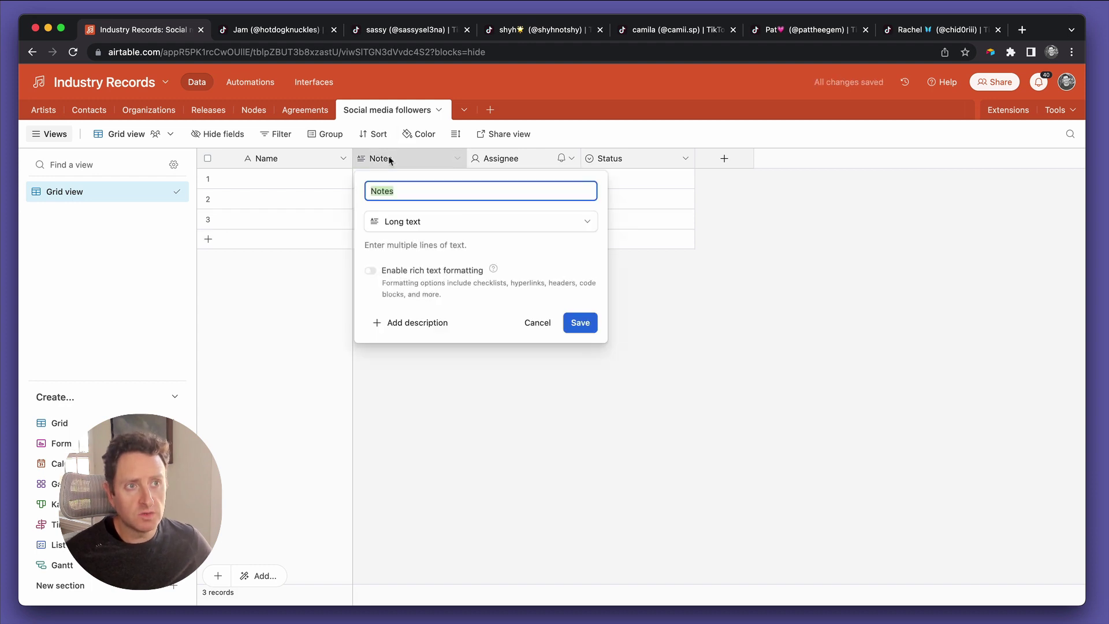
type("Artist")
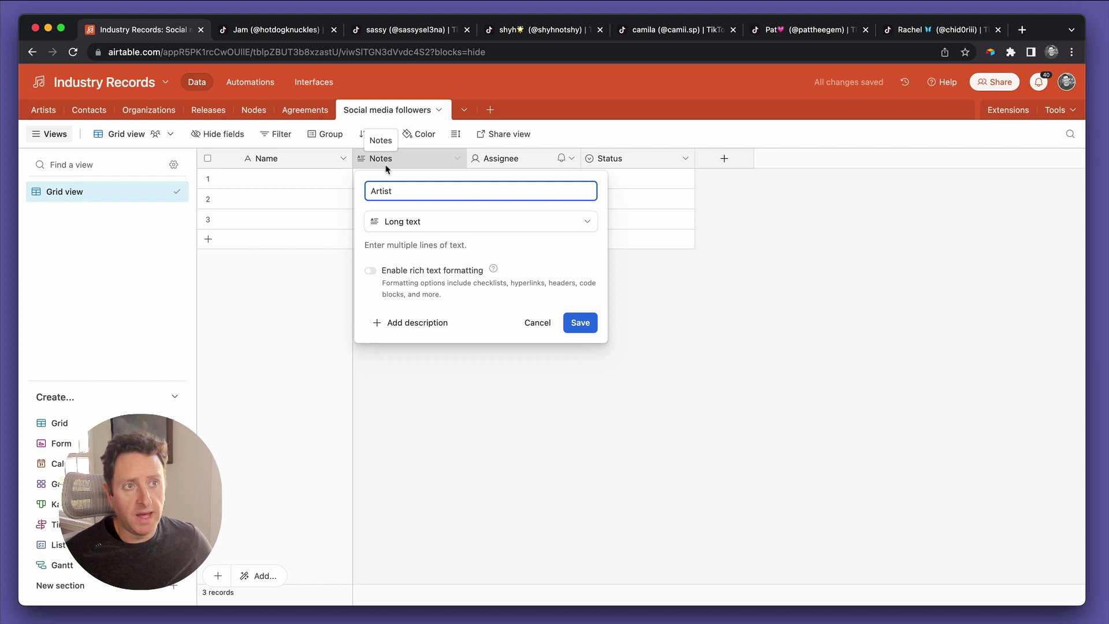
left_click(414, 221)
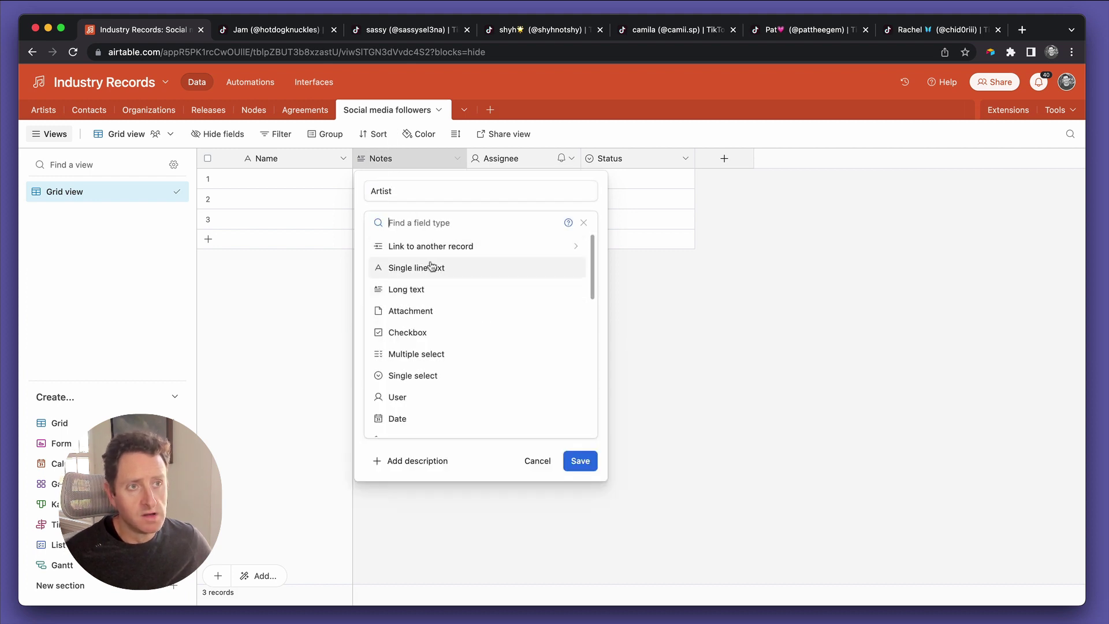
left_click(455, 247)
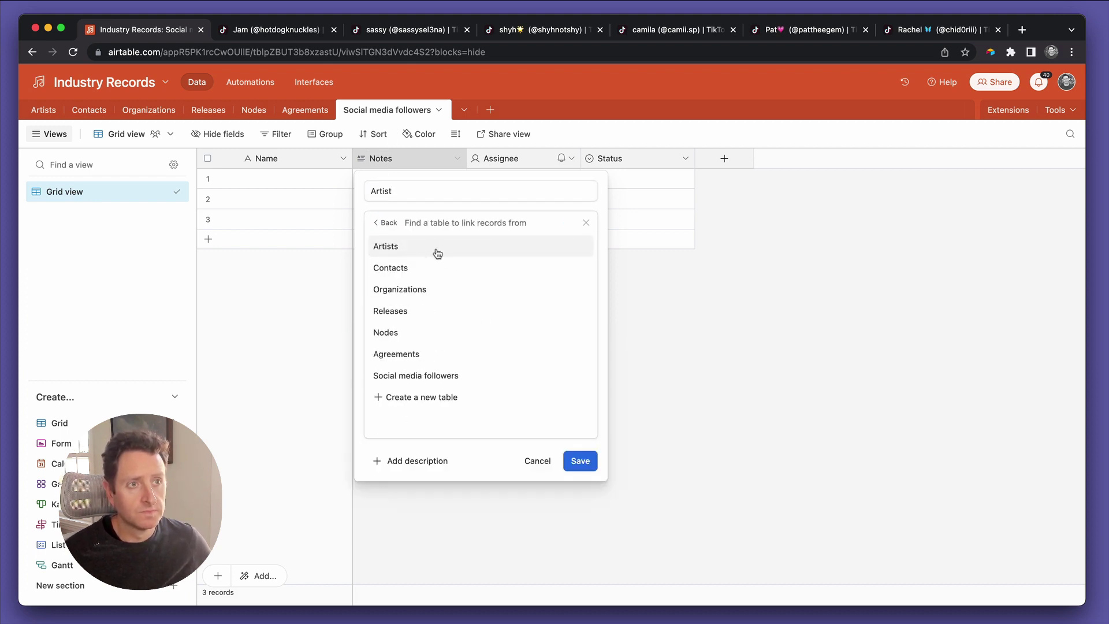
left_click(438, 253)
left_click(580, 306)
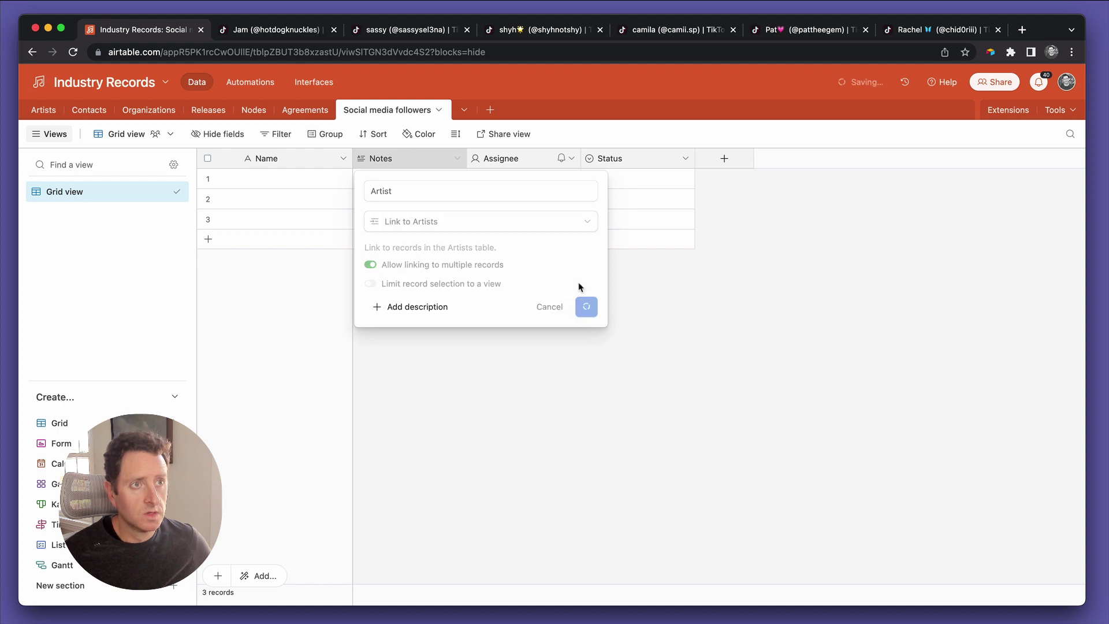
Rename Assignee to Platform as a single select with TikTok, Instagram, Twitter and YouTube options
double_click(502, 163)
type("P")
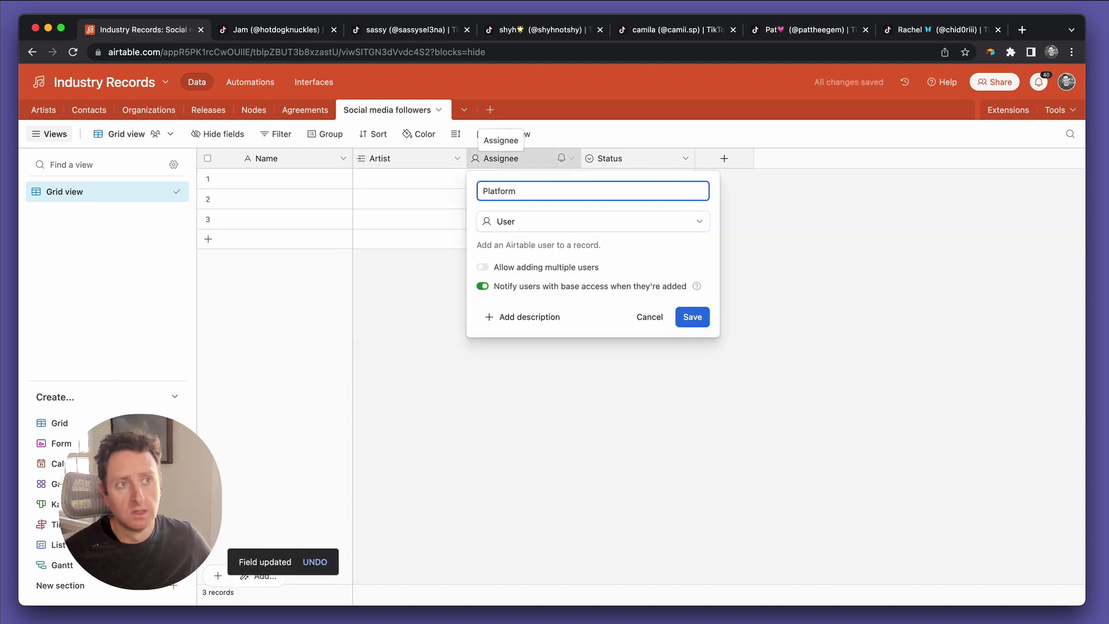
type("latform")
left_click(508, 221)
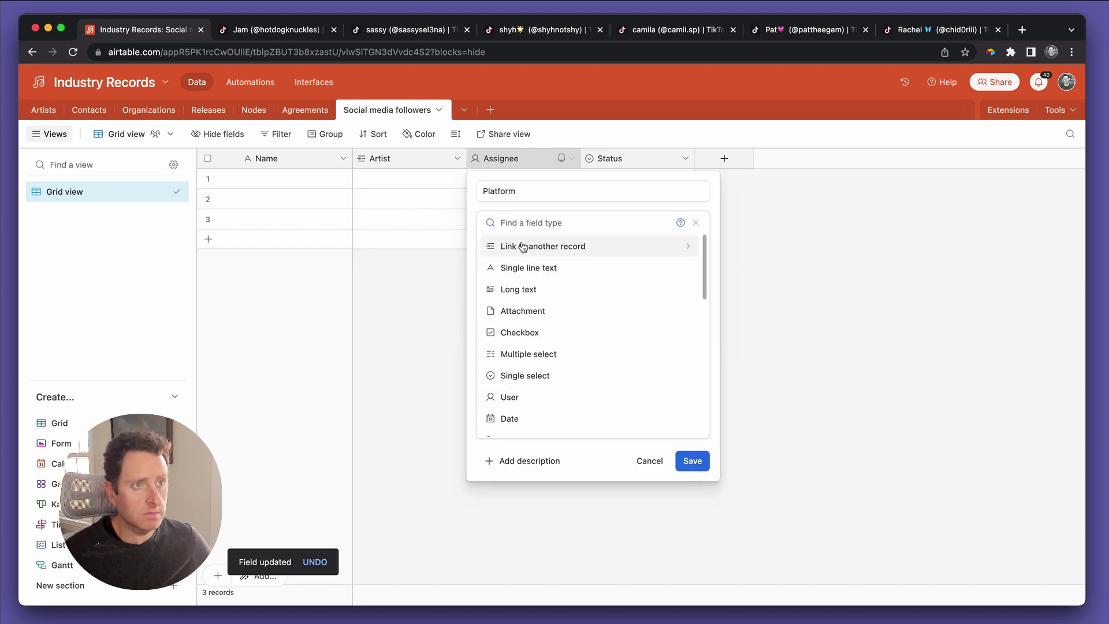
left_click(544, 376)
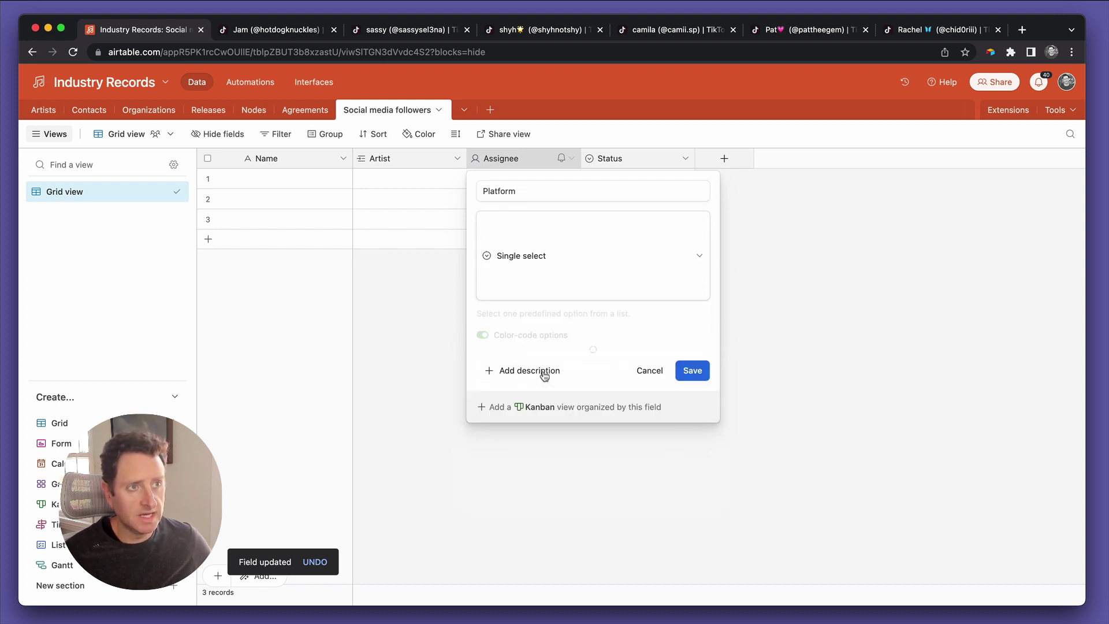
left_click(510, 324)
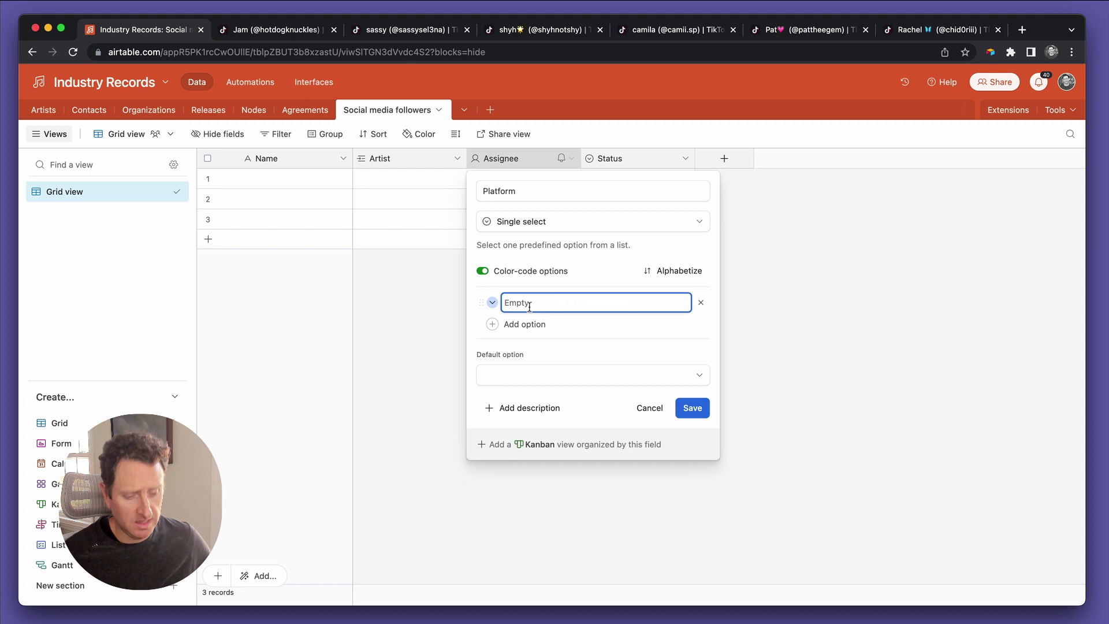
type("TikTok")
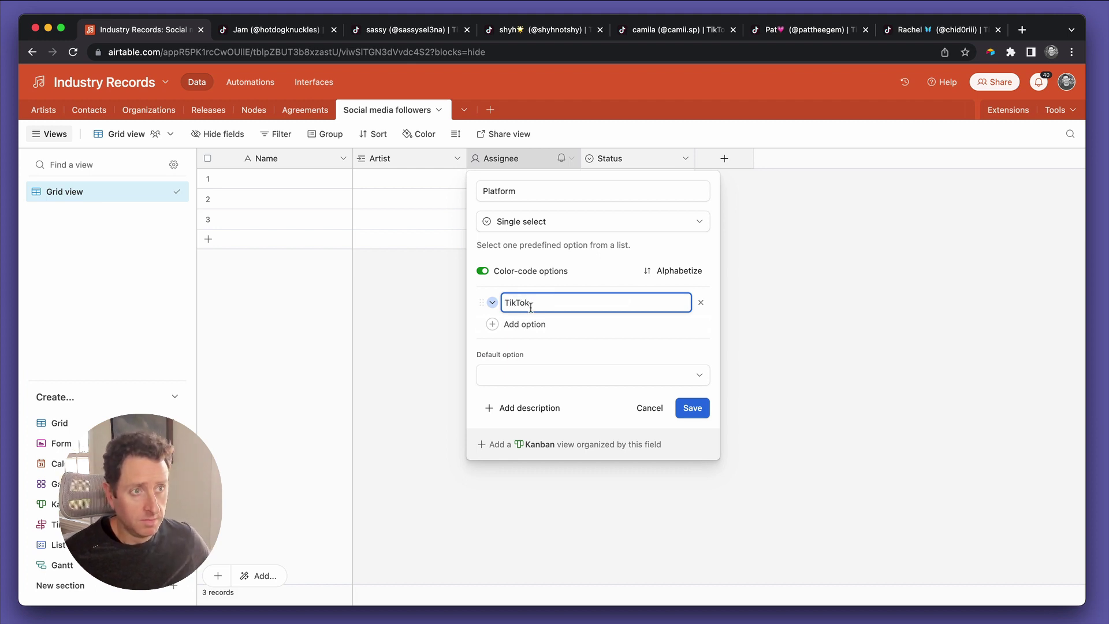
left_click(545, 322)
type("Inst")
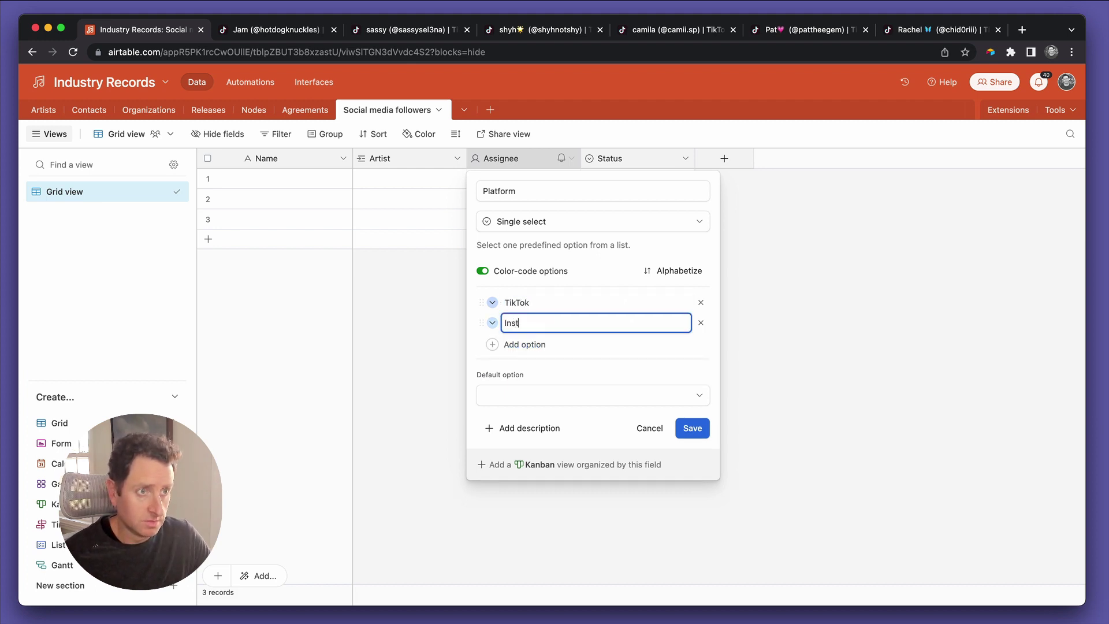
type("gram")
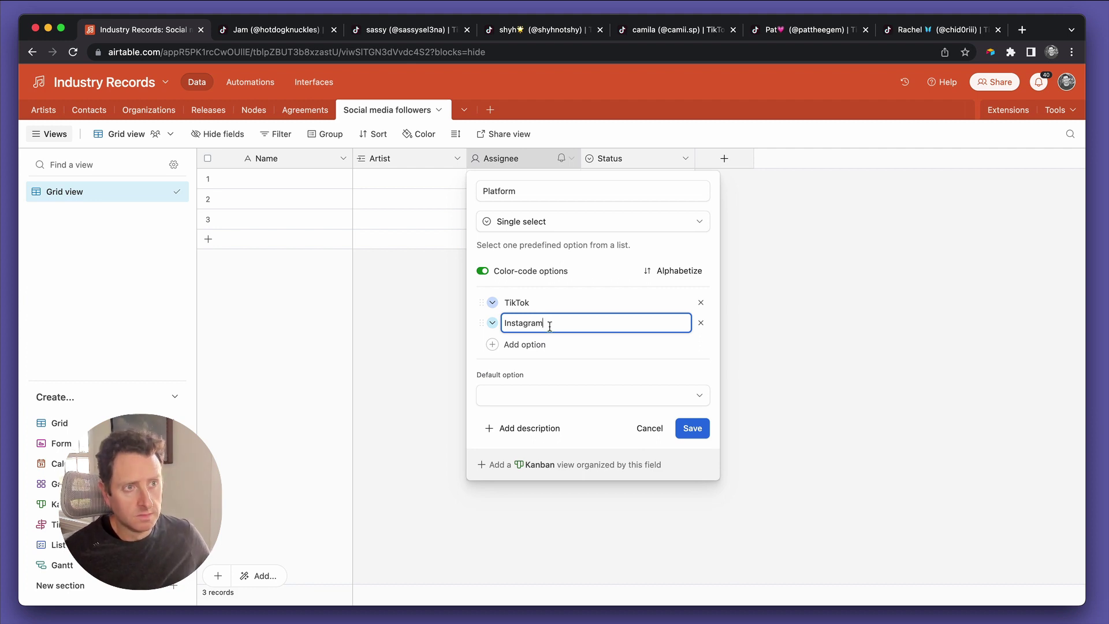
left_click(525, 347)
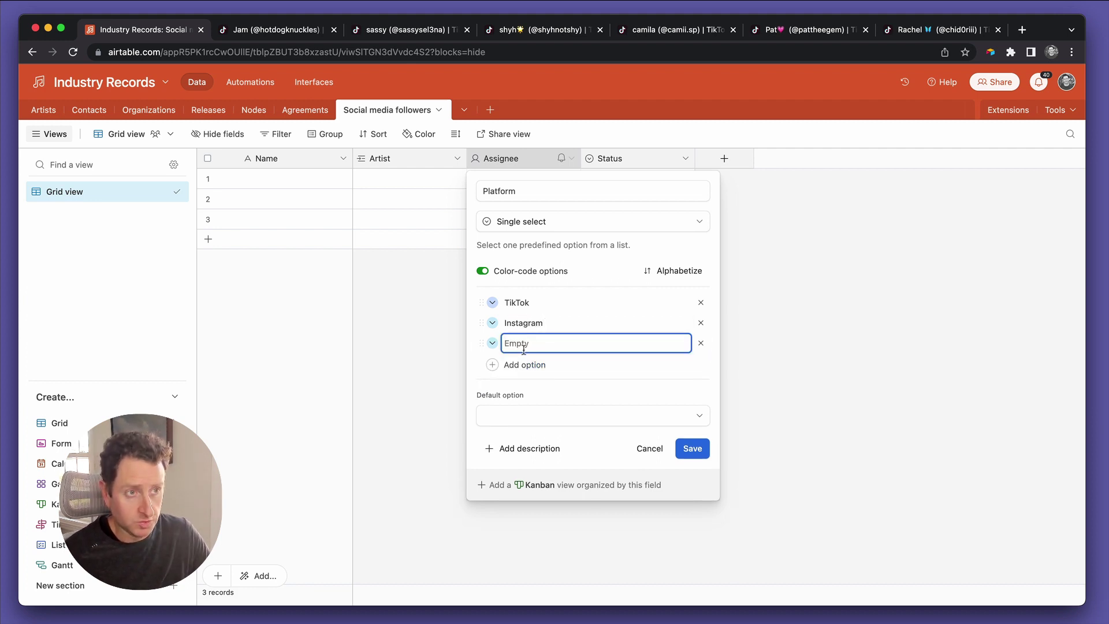
type("Twitter")
left_click(526, 364)
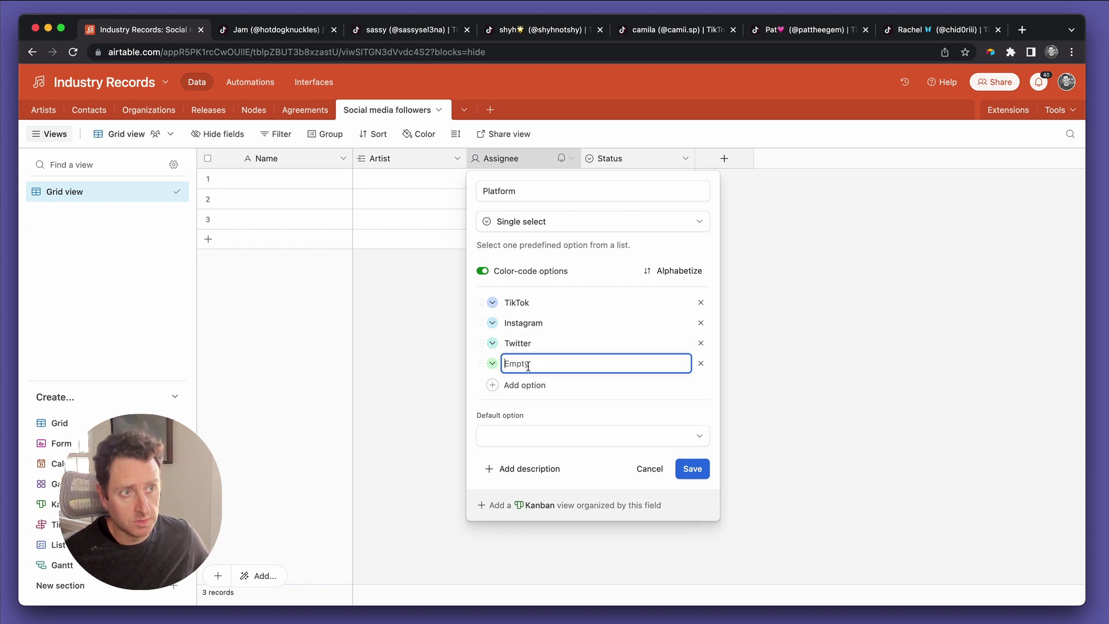
type("YouTube")
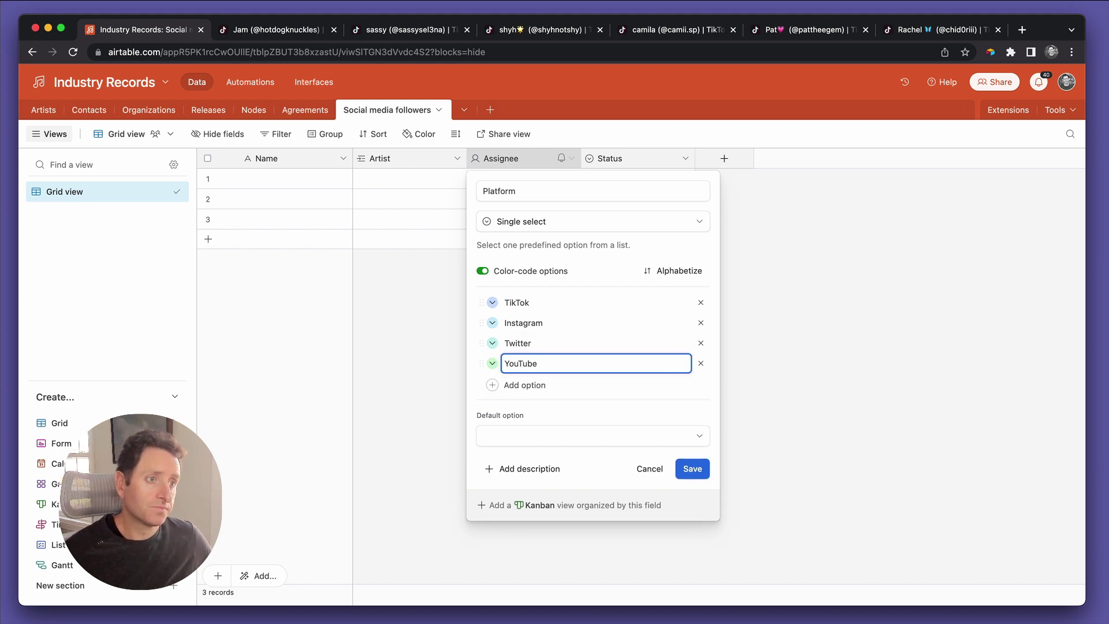
left_click(693, 468)
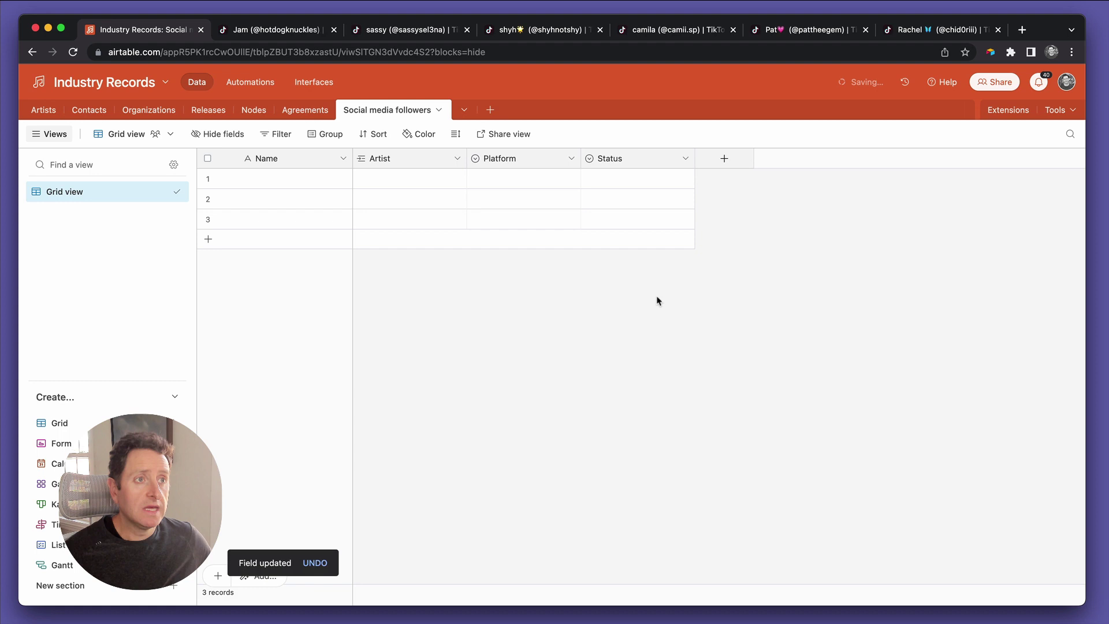
Rename the Status field to Date and change its type to Date
double_click(623, 165)
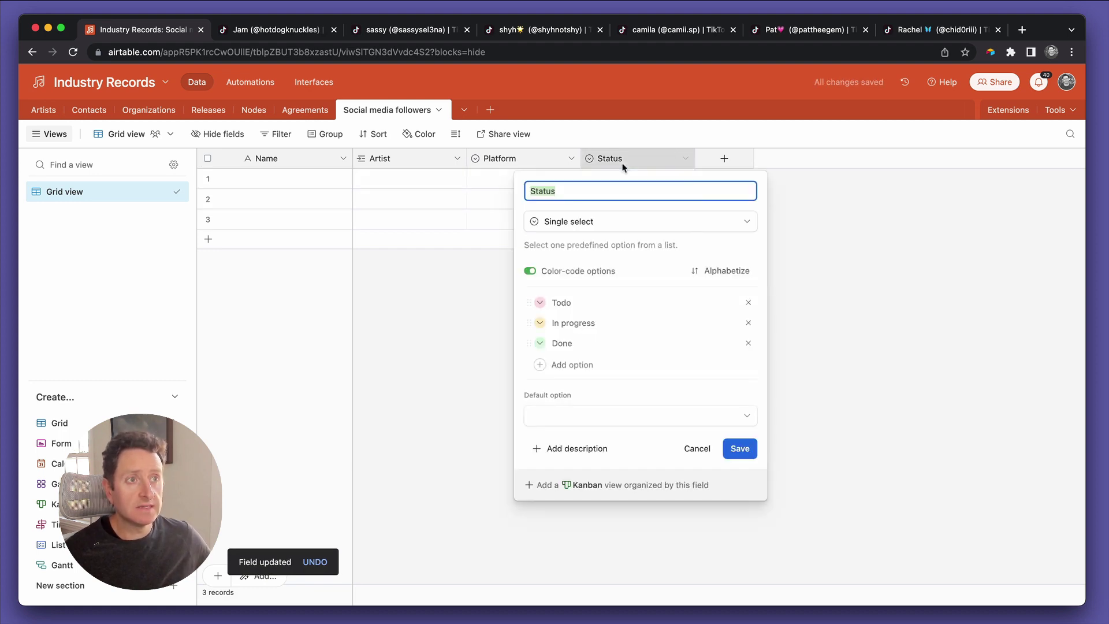
type("Date")
left_click(579, 223)
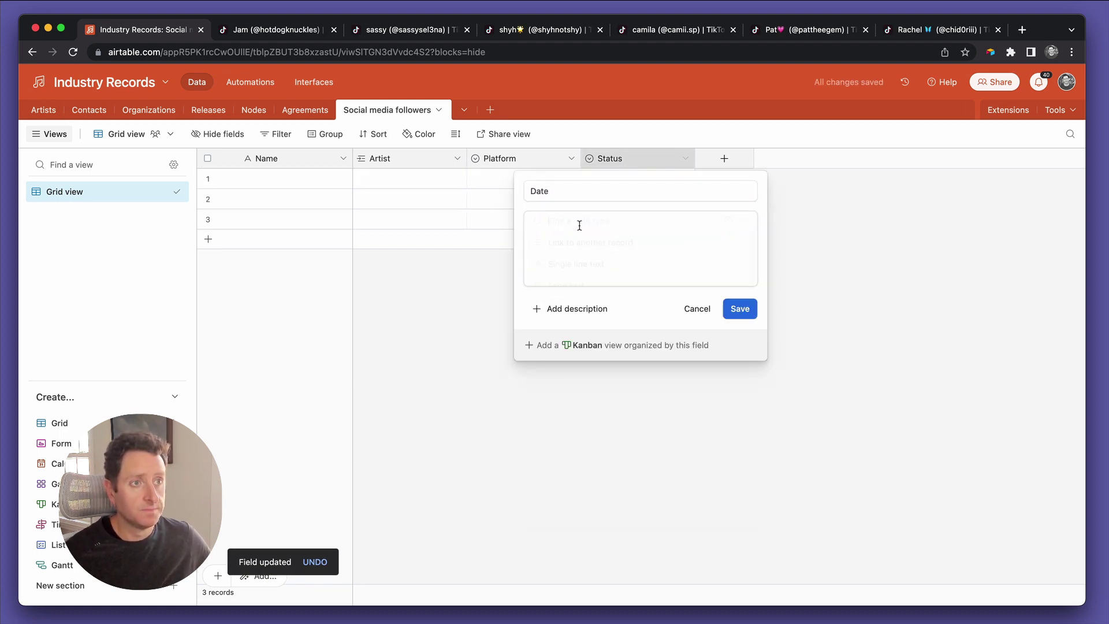
left_click(621, 416)
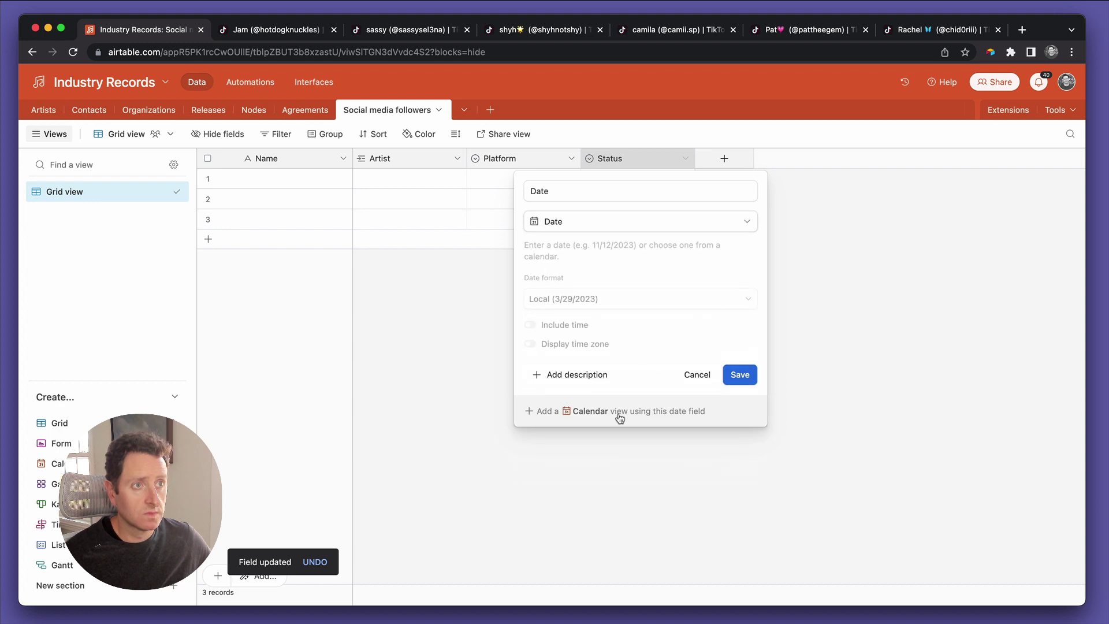
left_click(740, 374)
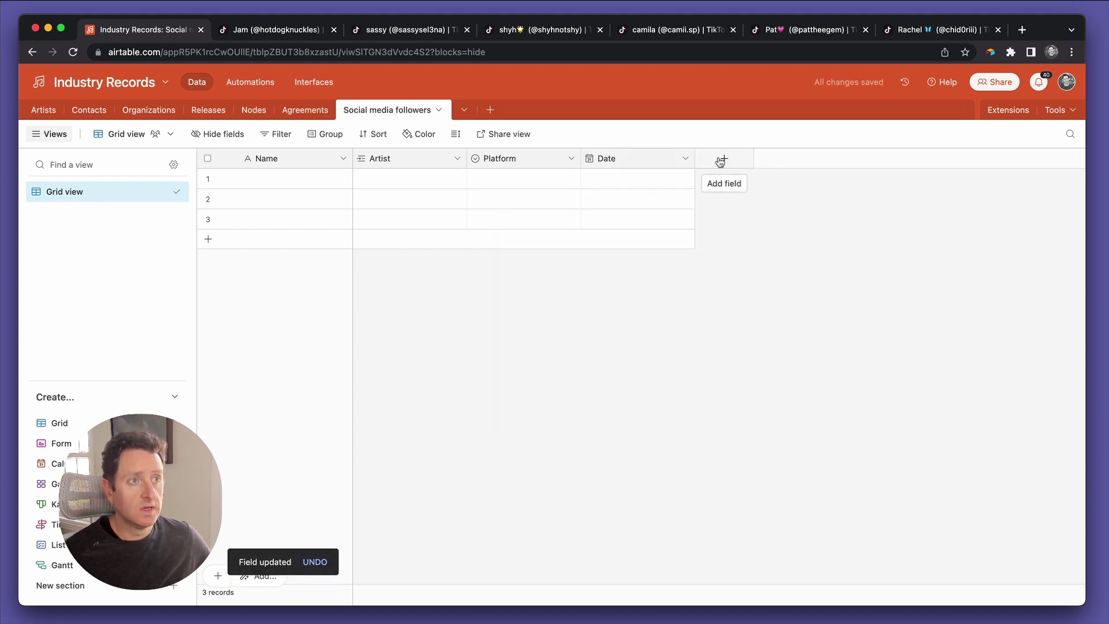
Create a Number field named 'Follower count'
left_click(721, 160)
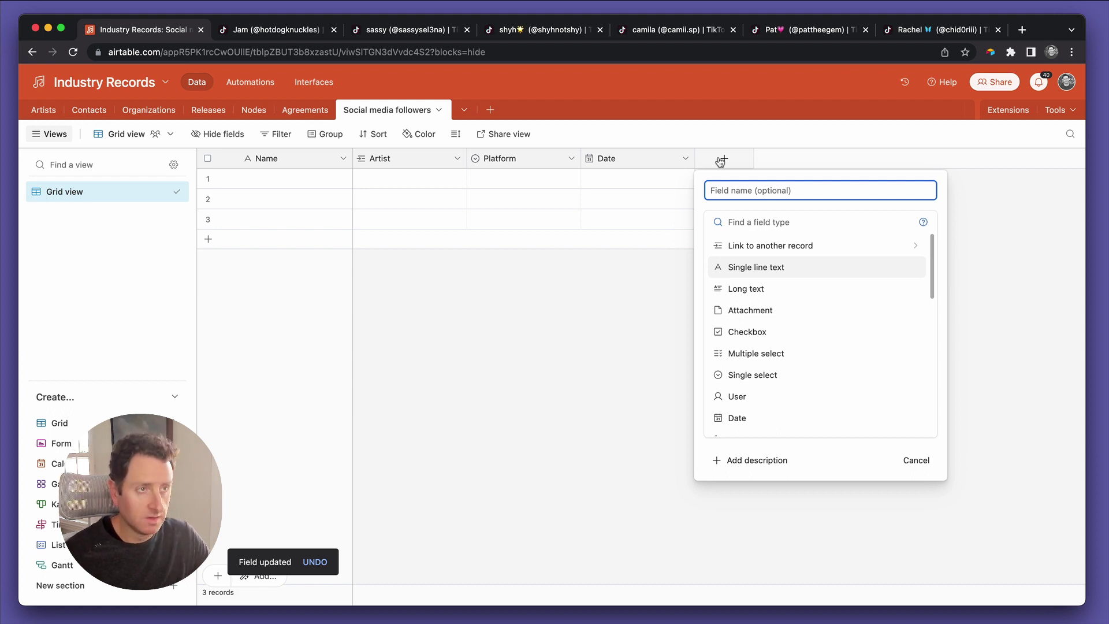
type("Follower count")
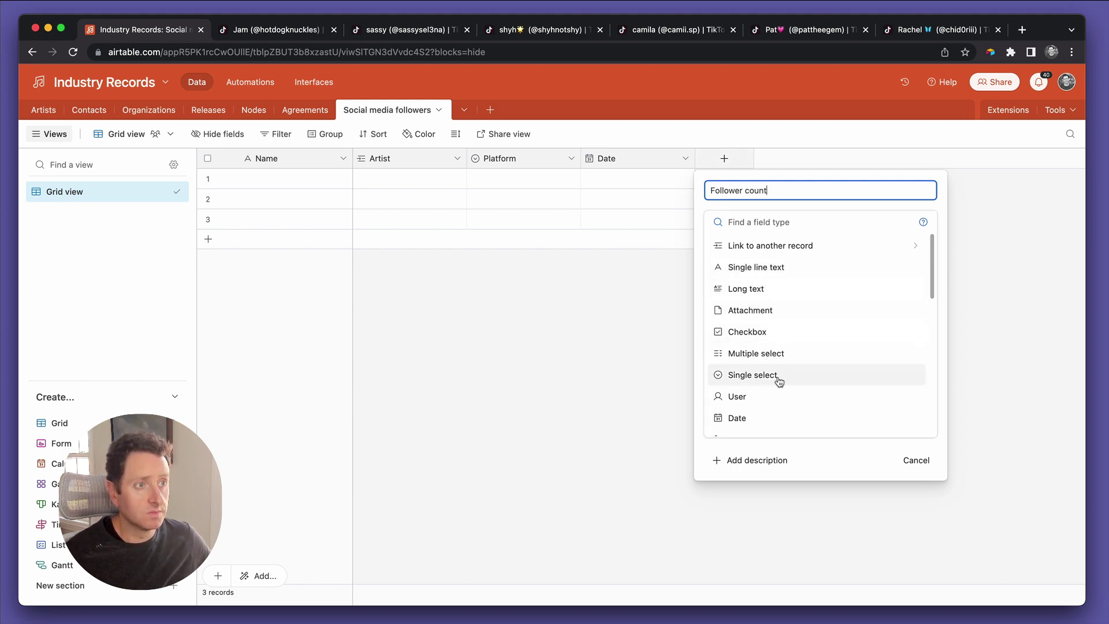
scroll(776, 271, "down", 5)
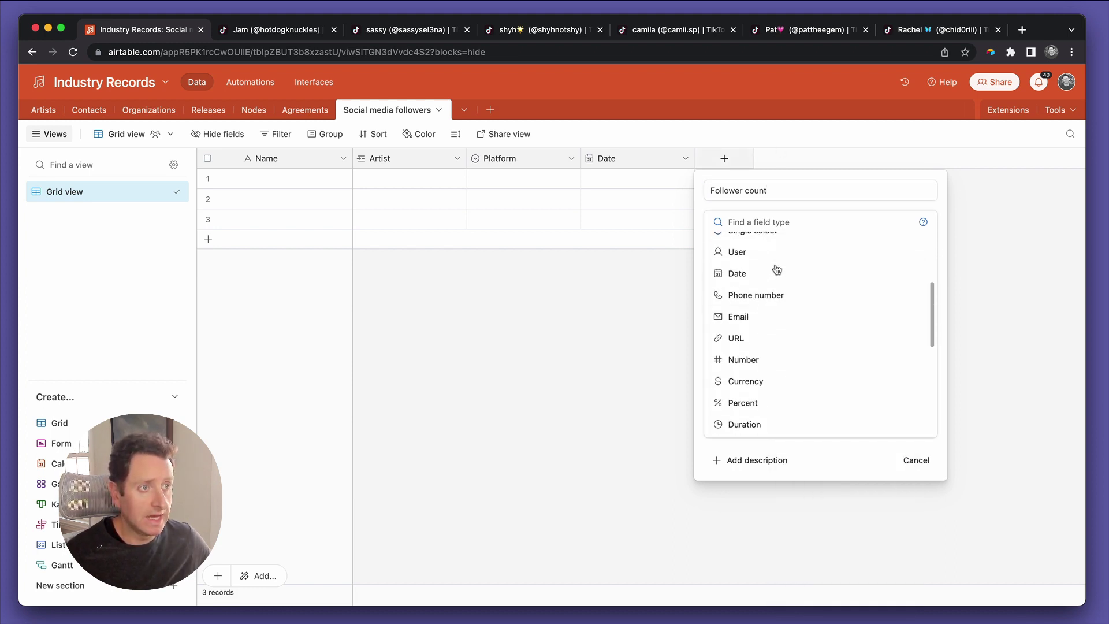
left_click(751, 361)
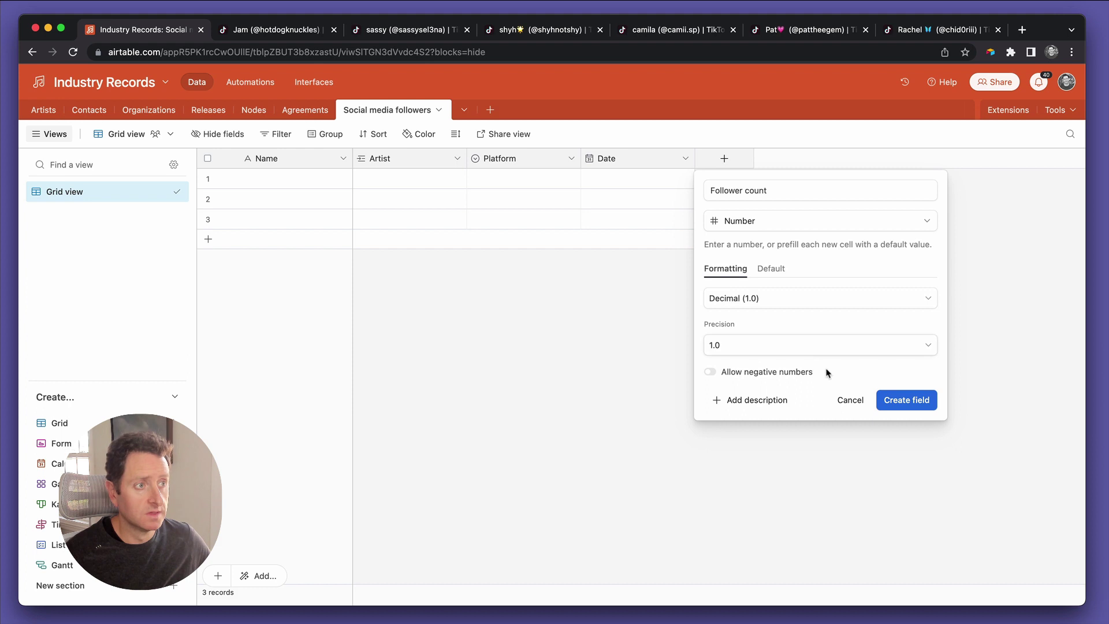
left_click(904, 404)
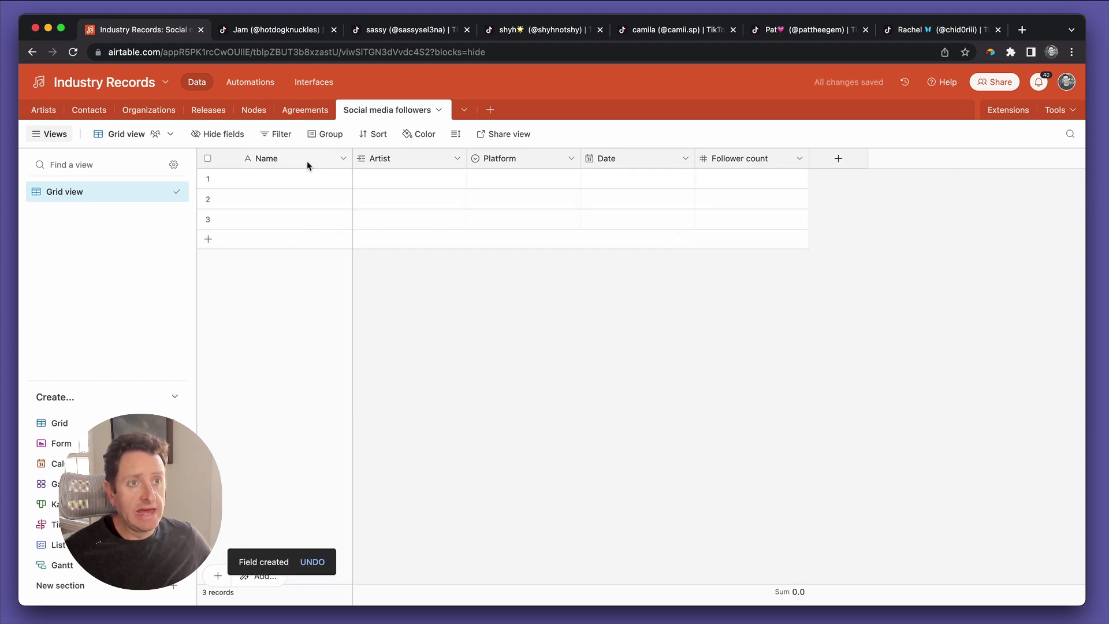
Change the Name field's type to Formula
double_click(285, 163)
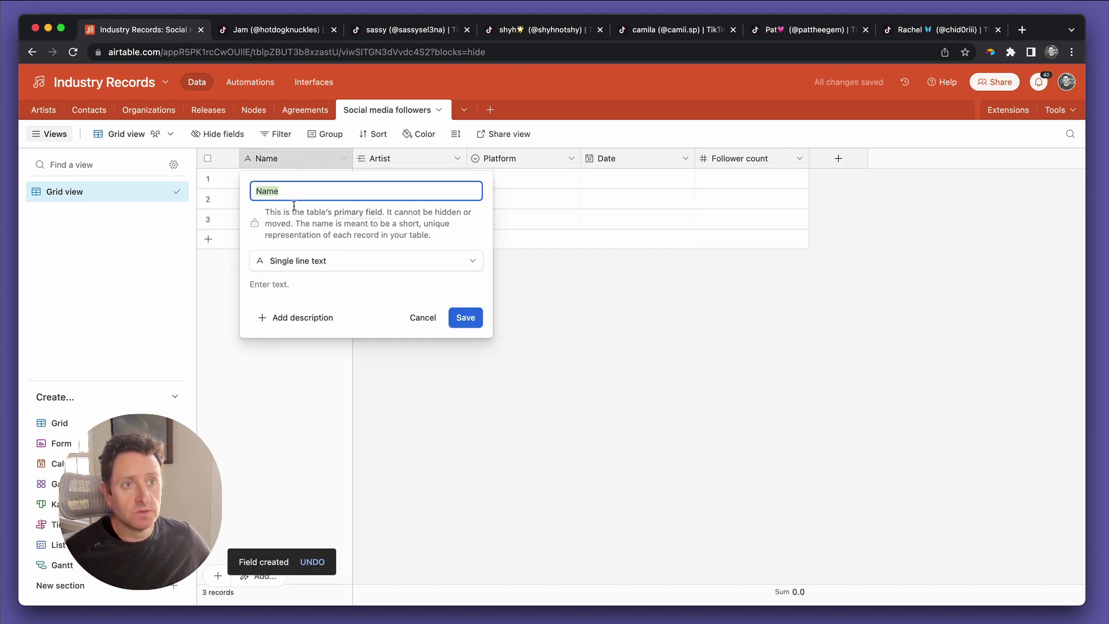
left_click(300, 260)
scroll(310, 407, "down", 3)
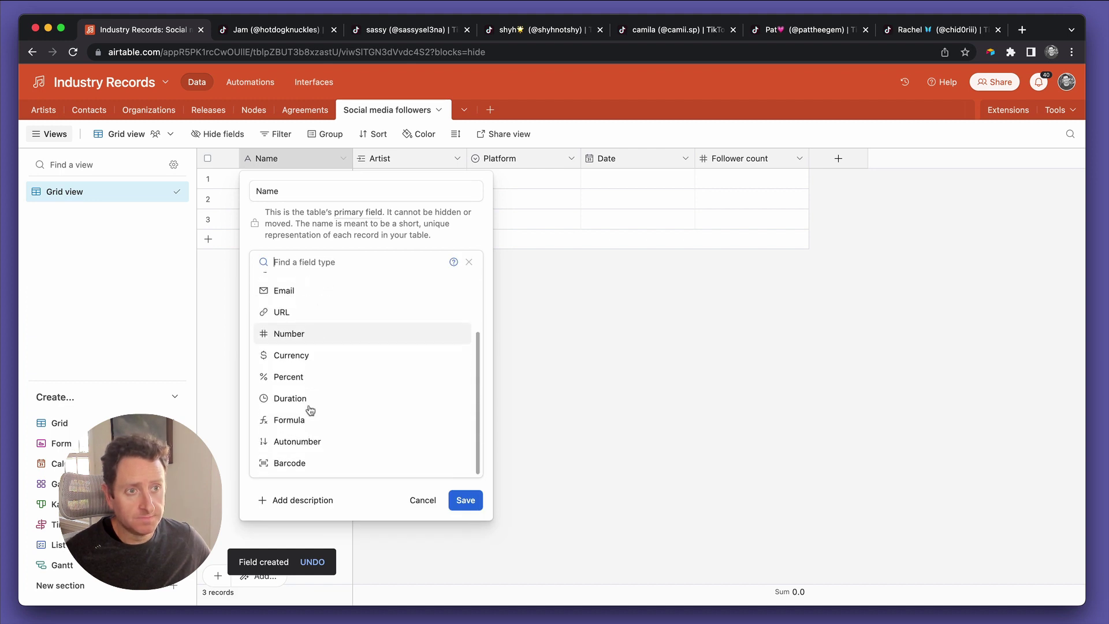
left_click(309, 420)
Enter the formula CONCATENATE(Artist,", ",Platform," (",Date,")") for Name and save it
left_click(291, 332)
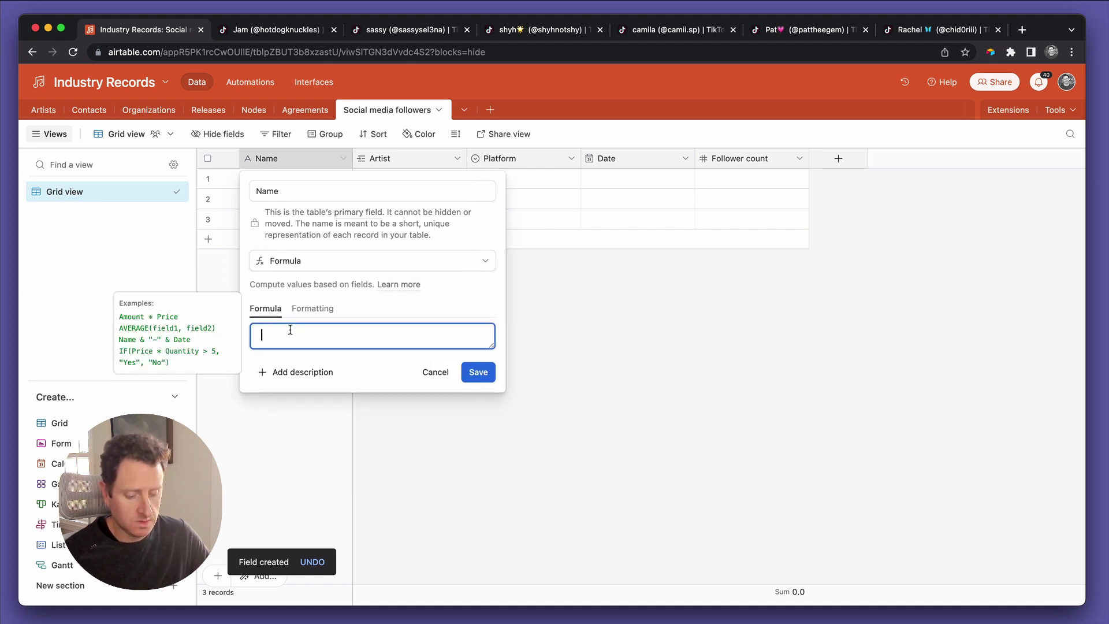
type("conca")
key("Tab")
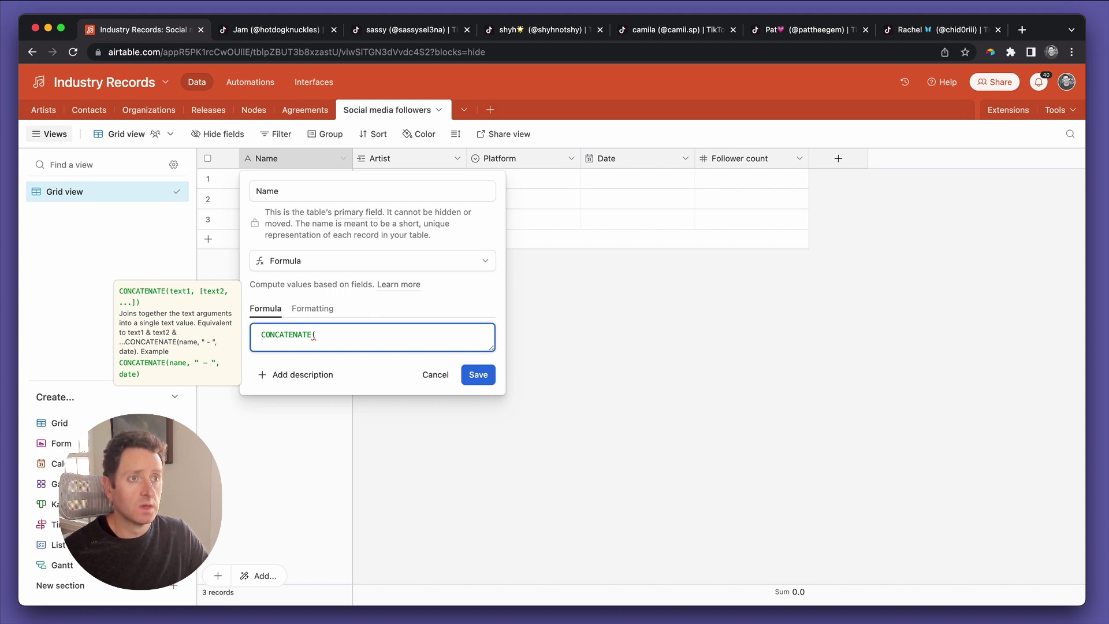
type("ar")
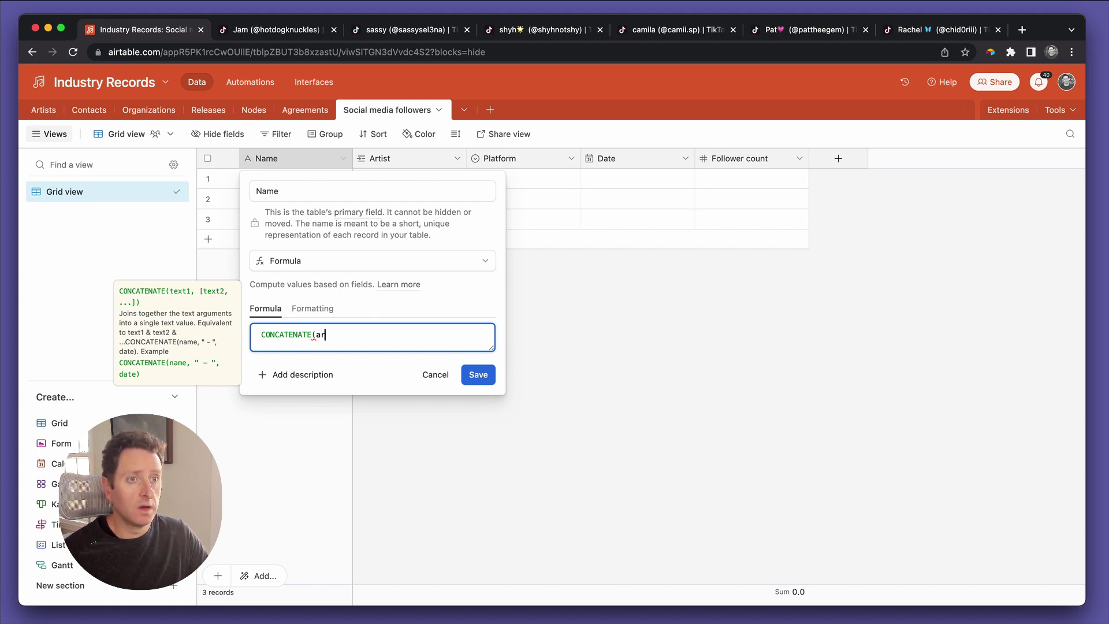
type("tist")
key("Tab")
type(",\"")
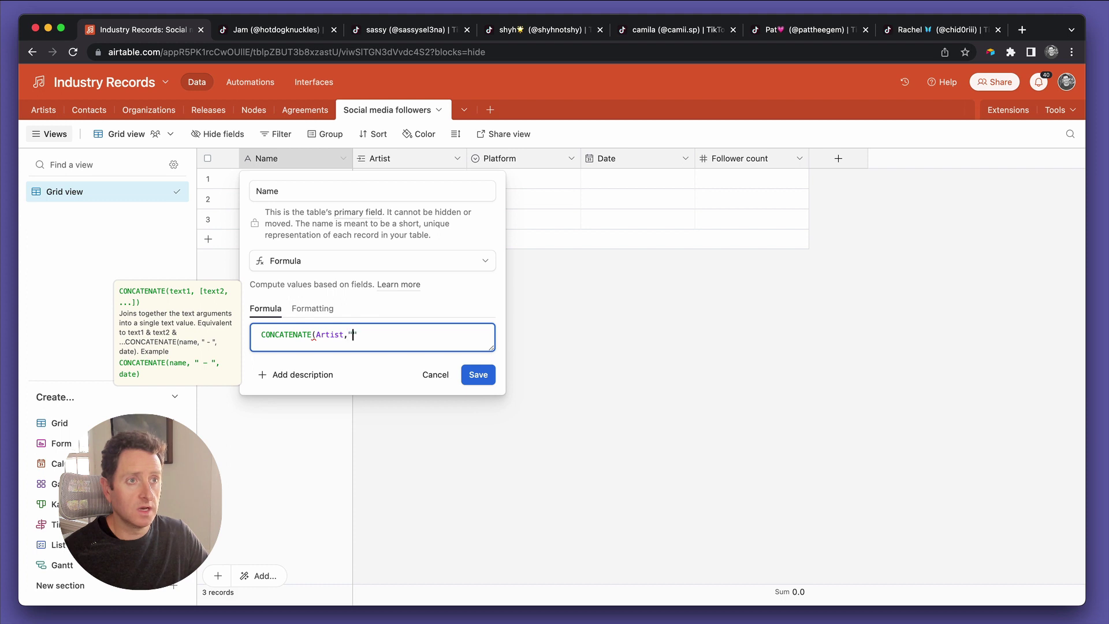
key("BackSpace")
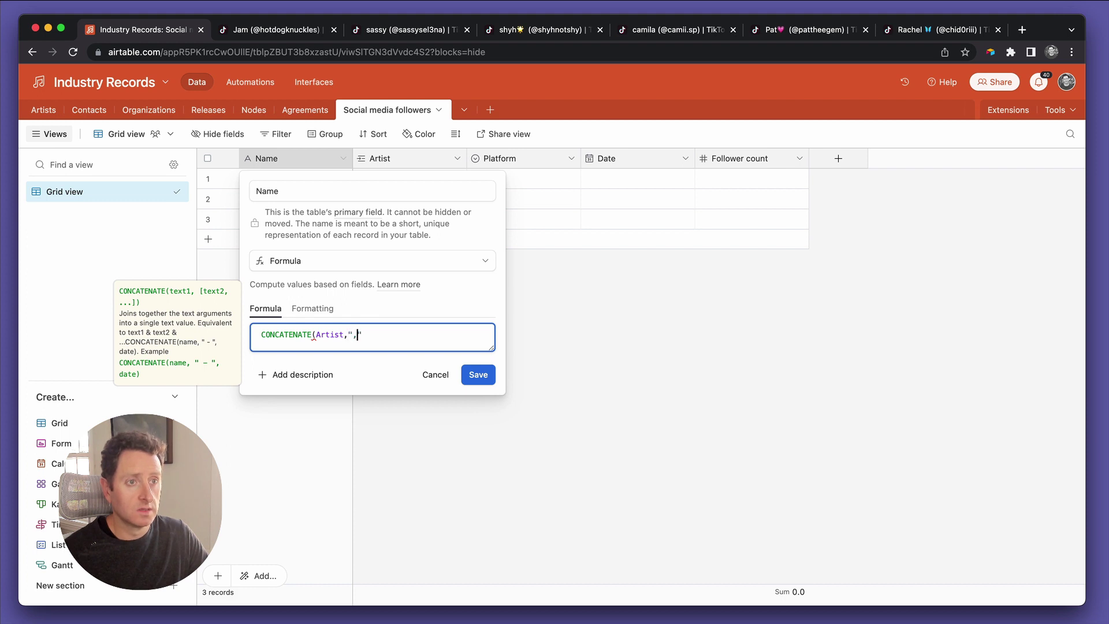
type(",")
key("BackSpace")
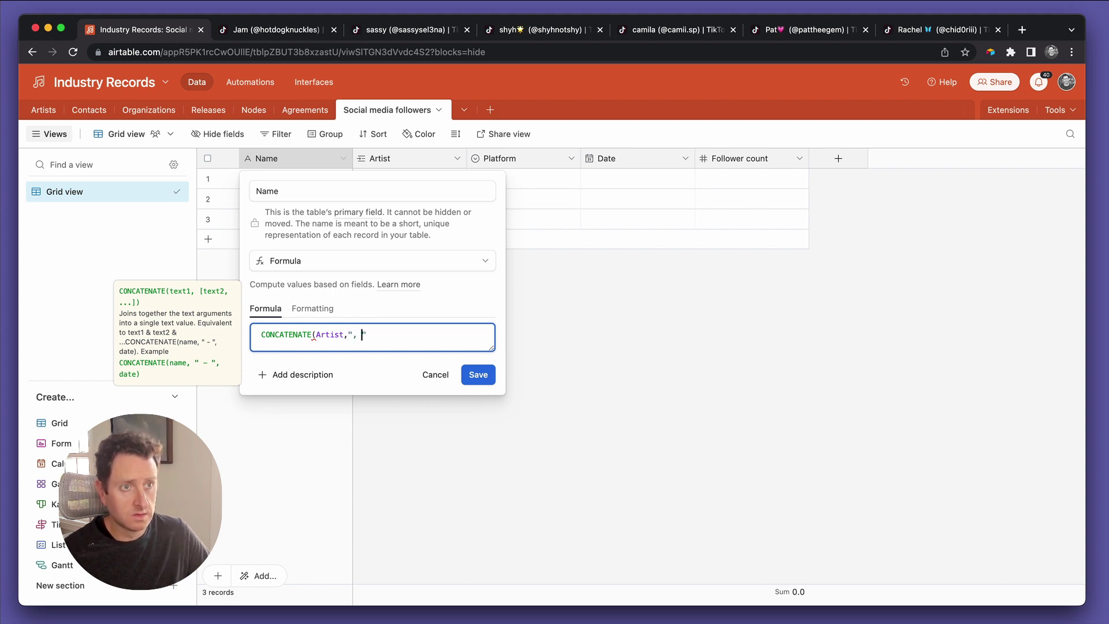
type("\",plat")
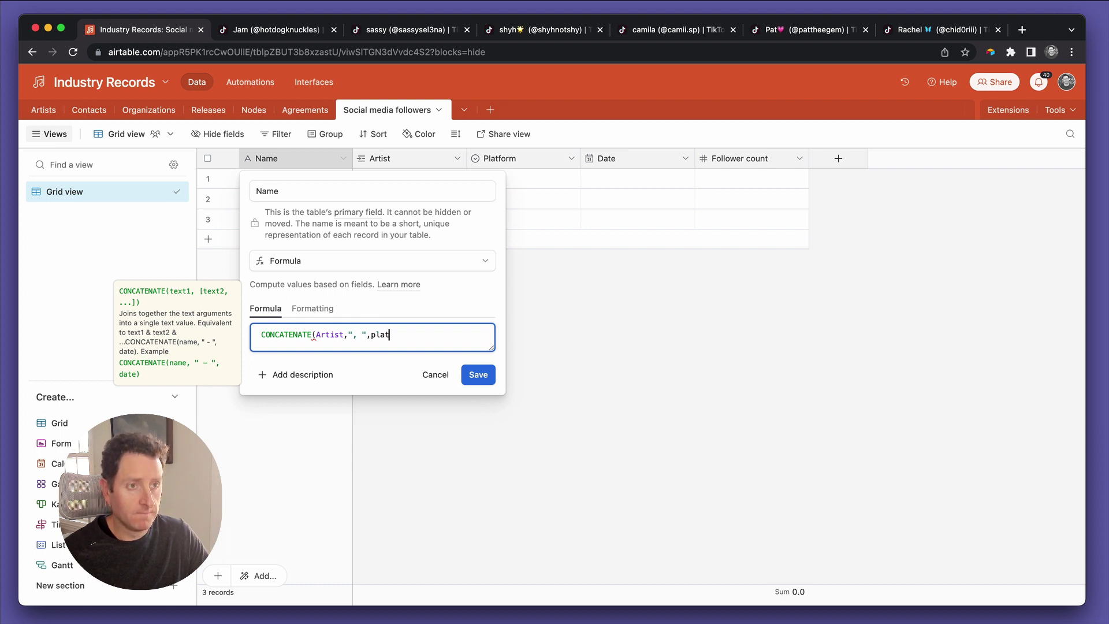
type("form")
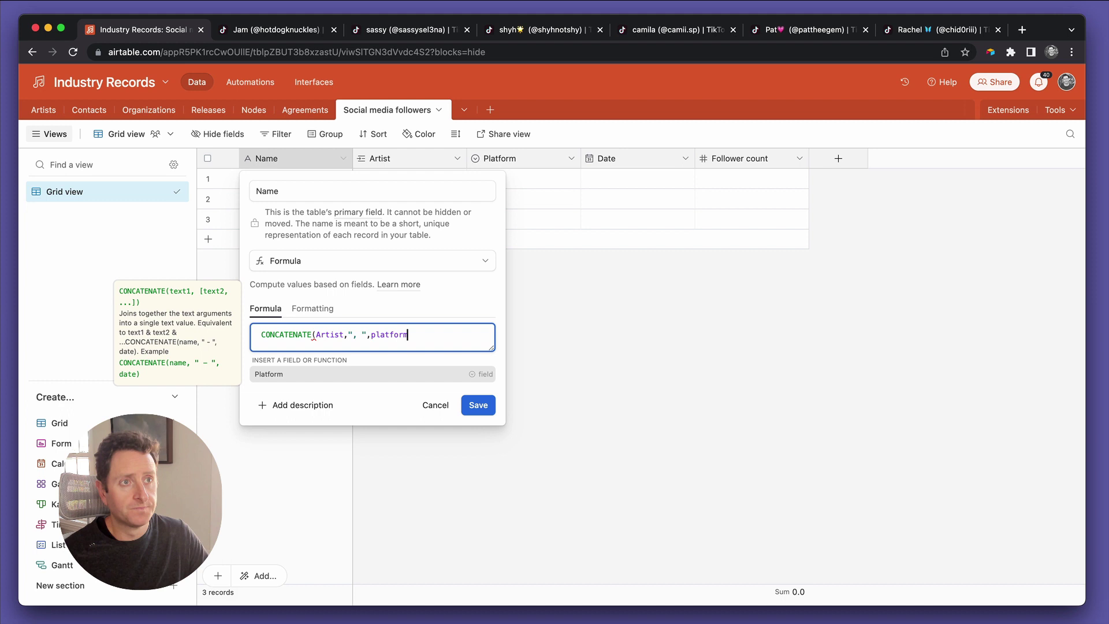
type(",\" (")
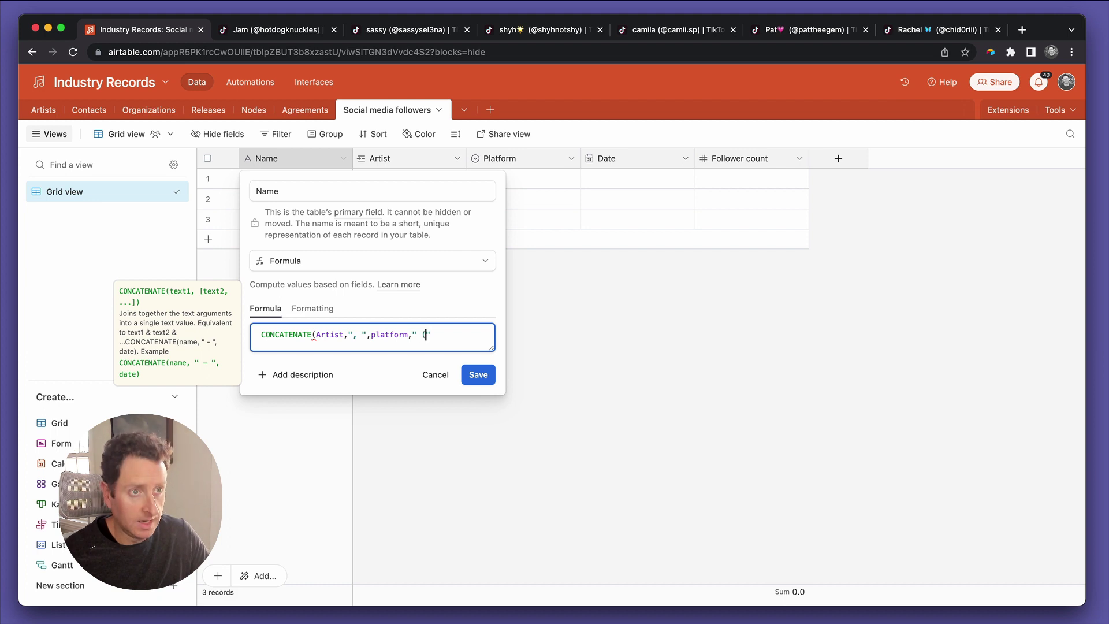
type(",da")
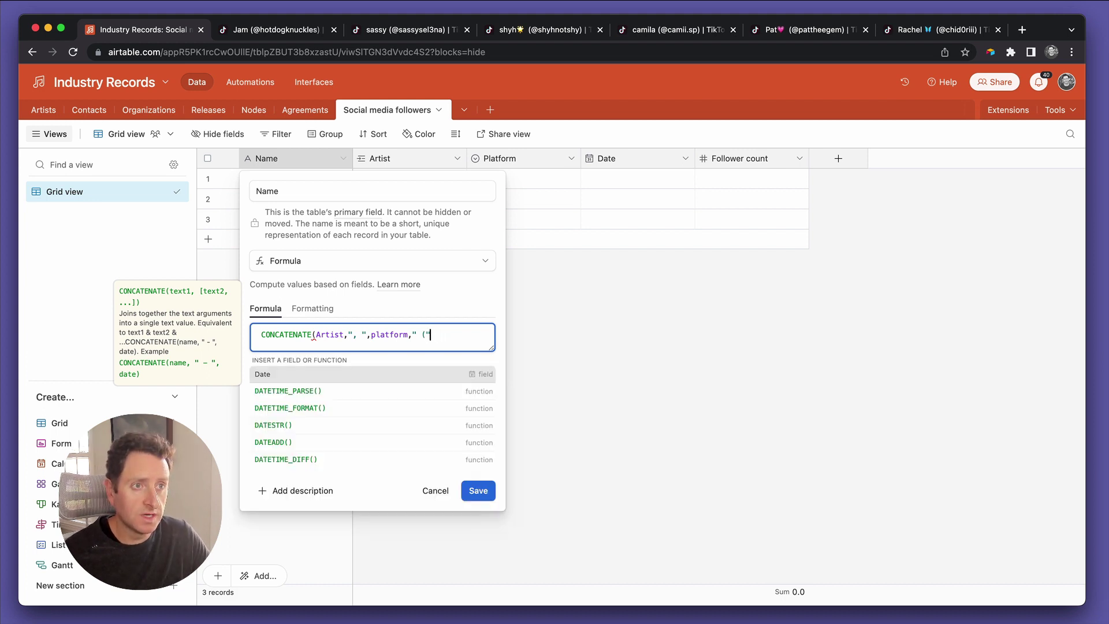
type("te")
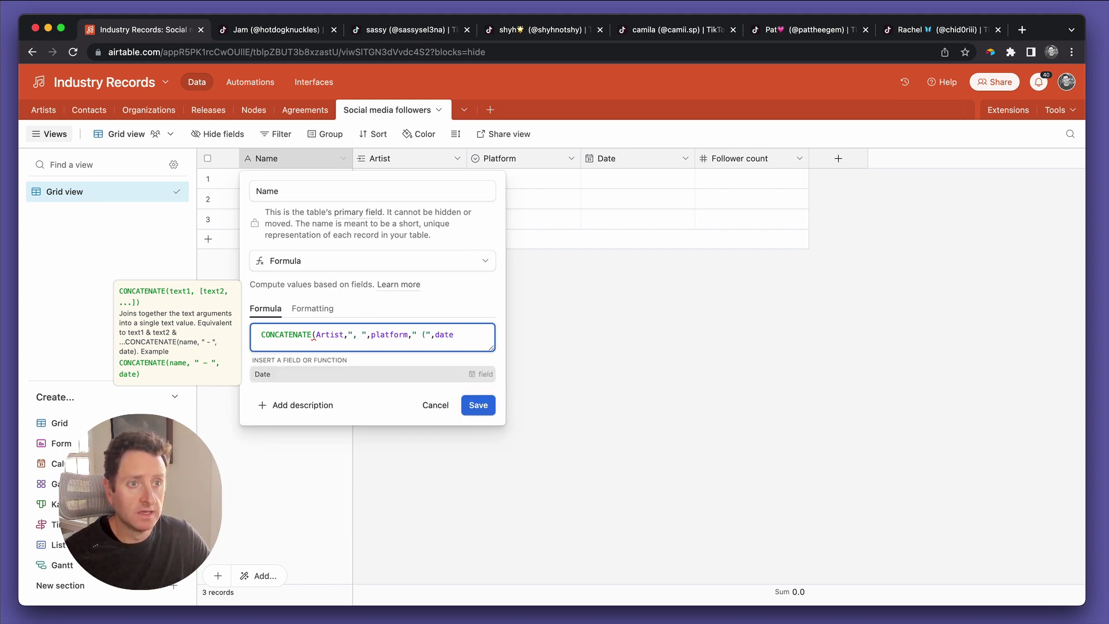
type("time")
key("Down")
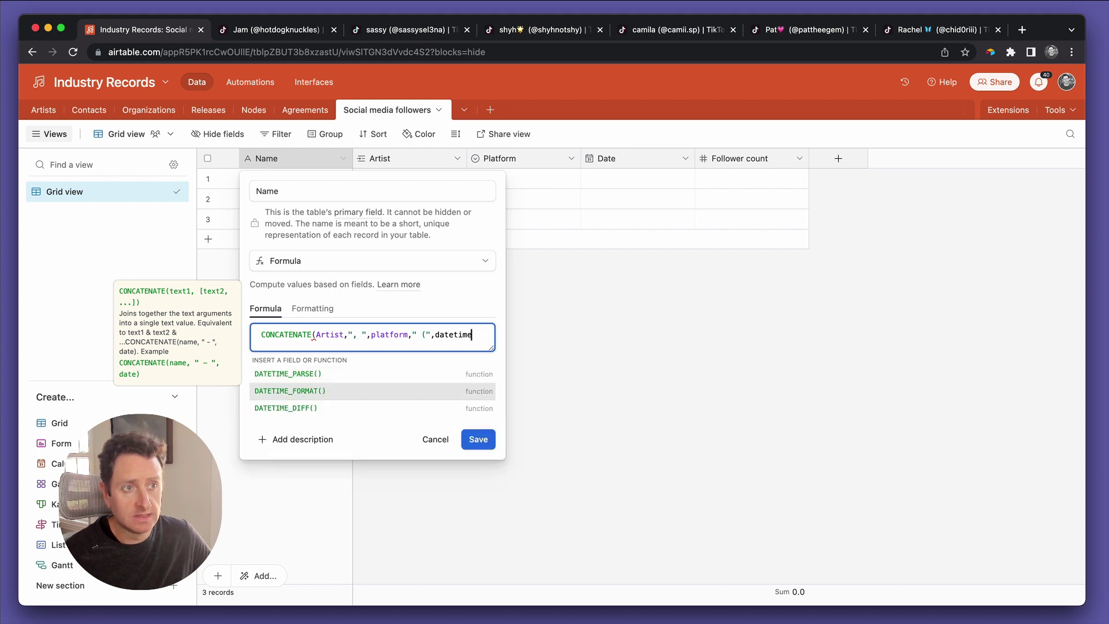
key("Return")
key("super+shift+Left")
key("BackSpace")
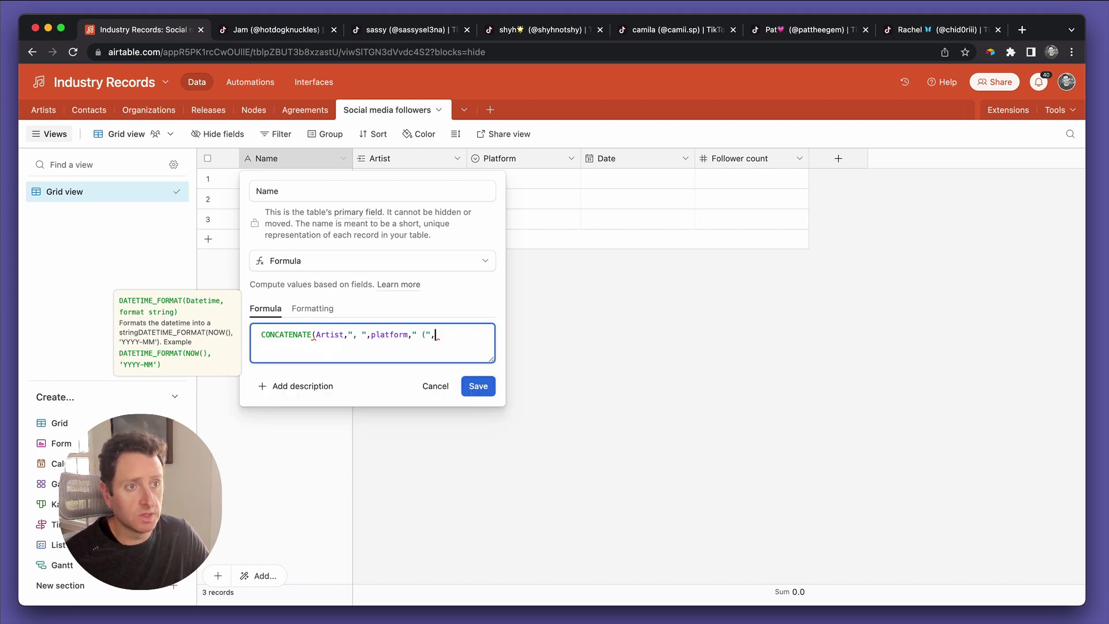
type("date")
key("Return")
type(")")
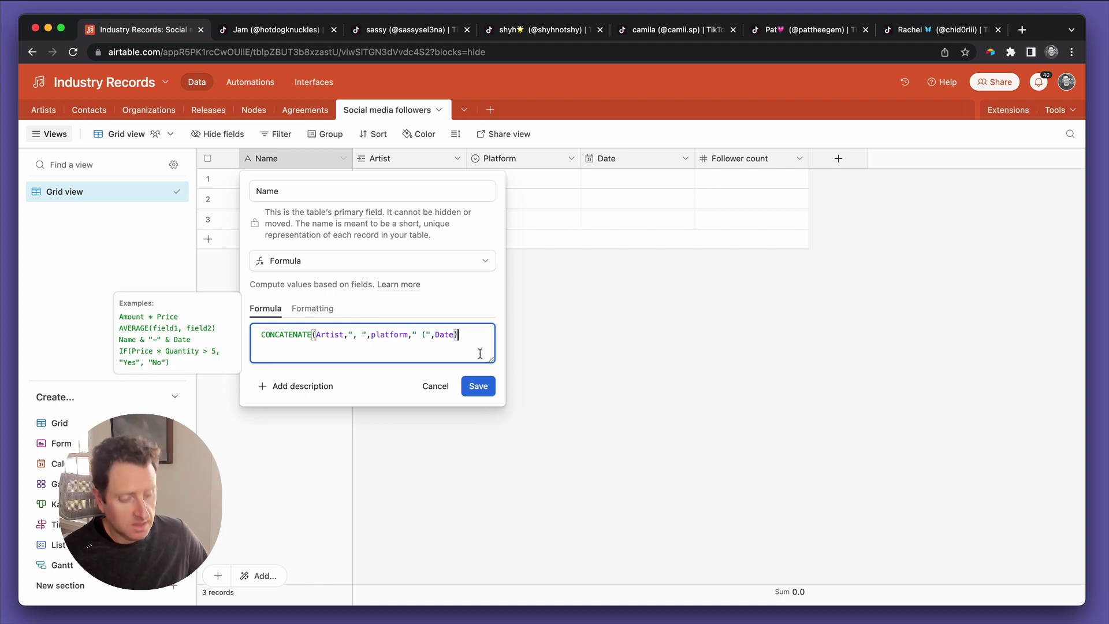
key("Left")
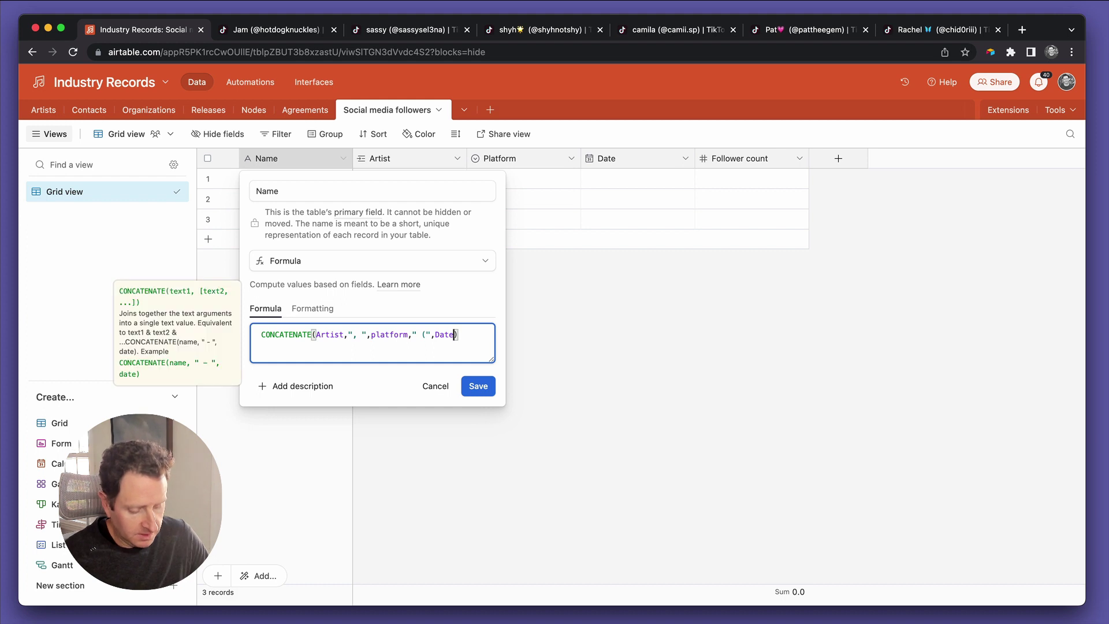
type(",\"")
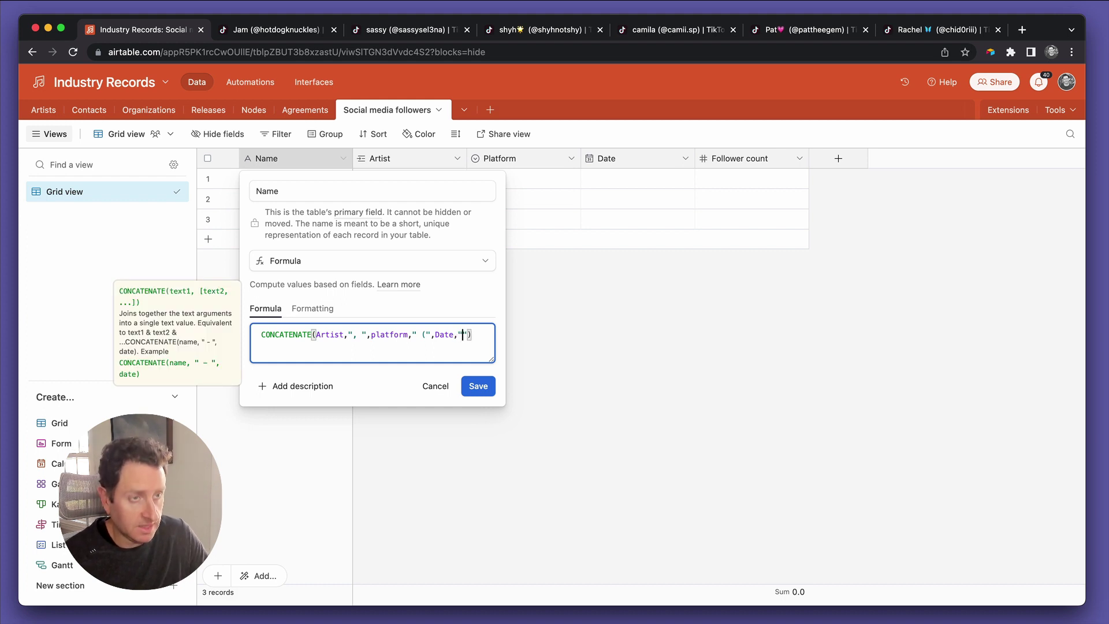
type(")")
left_click(477, 386)
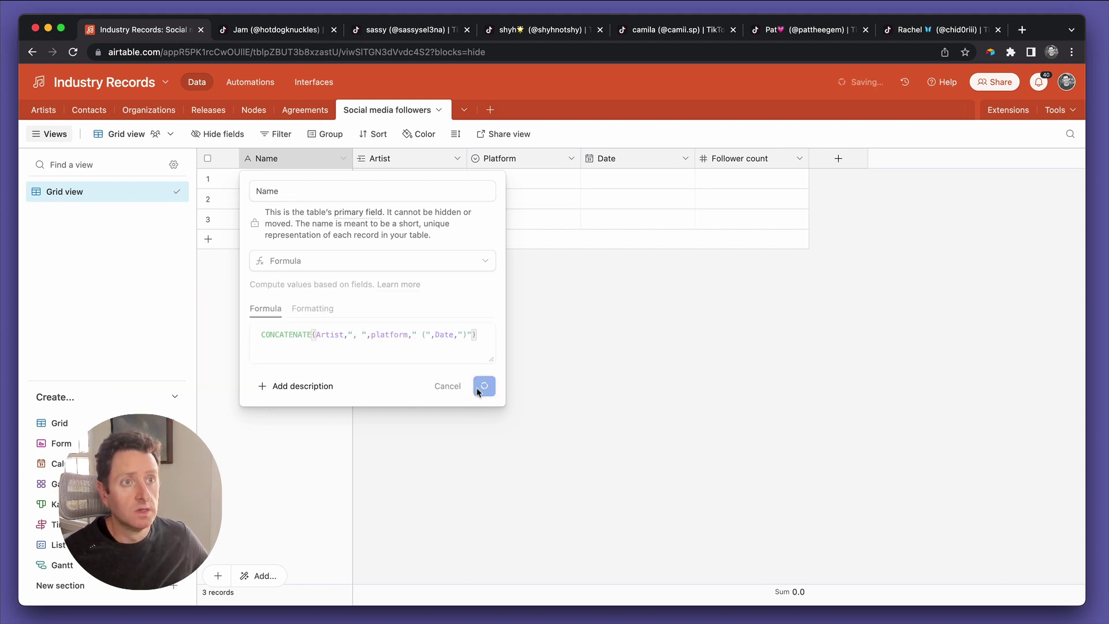
Confirm the formula change and link Jon Bon Jovi as the first record's artist
left_click(676, 422)
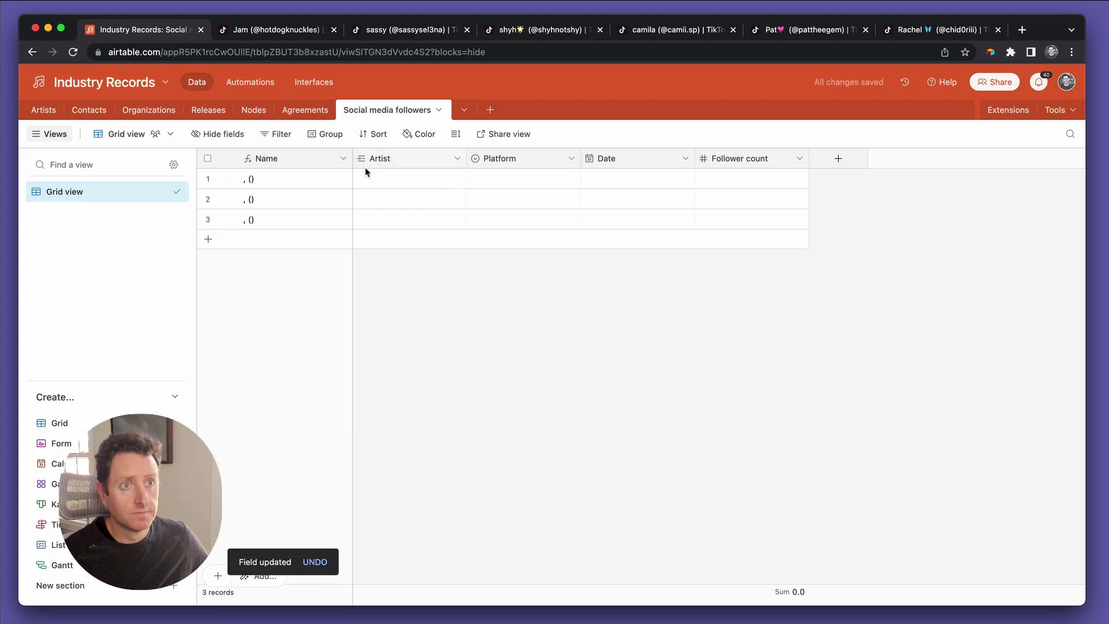
left_click(378, 184)
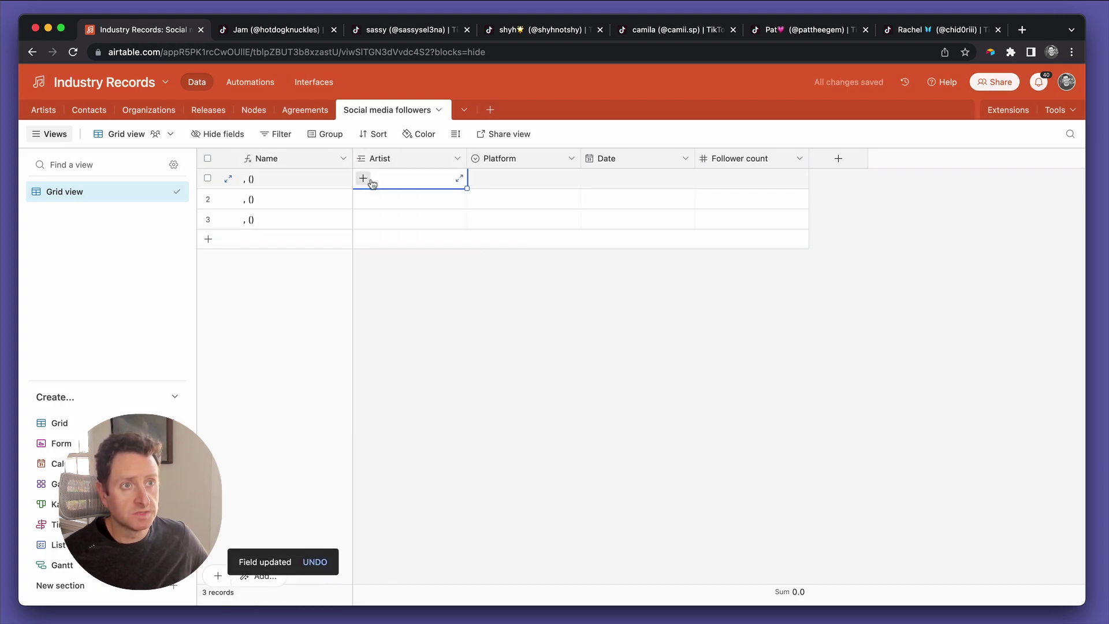
left_click(364, 179)
left_click(350, 151)
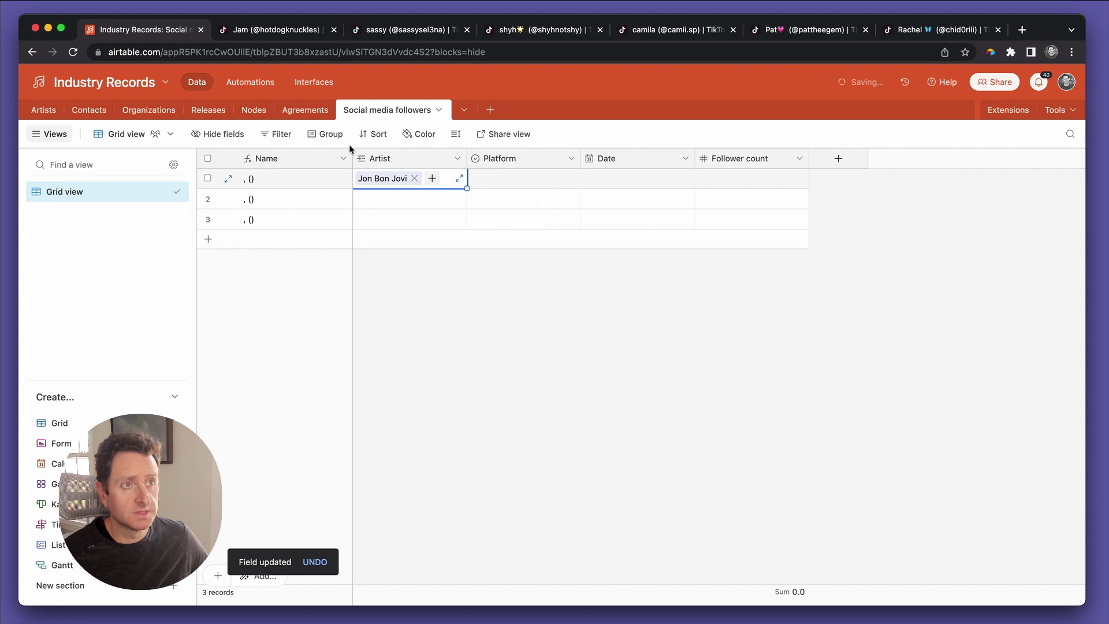
Set the first record's Platform to TikTok and Date to 3/29/2023
left_click(509, 178)
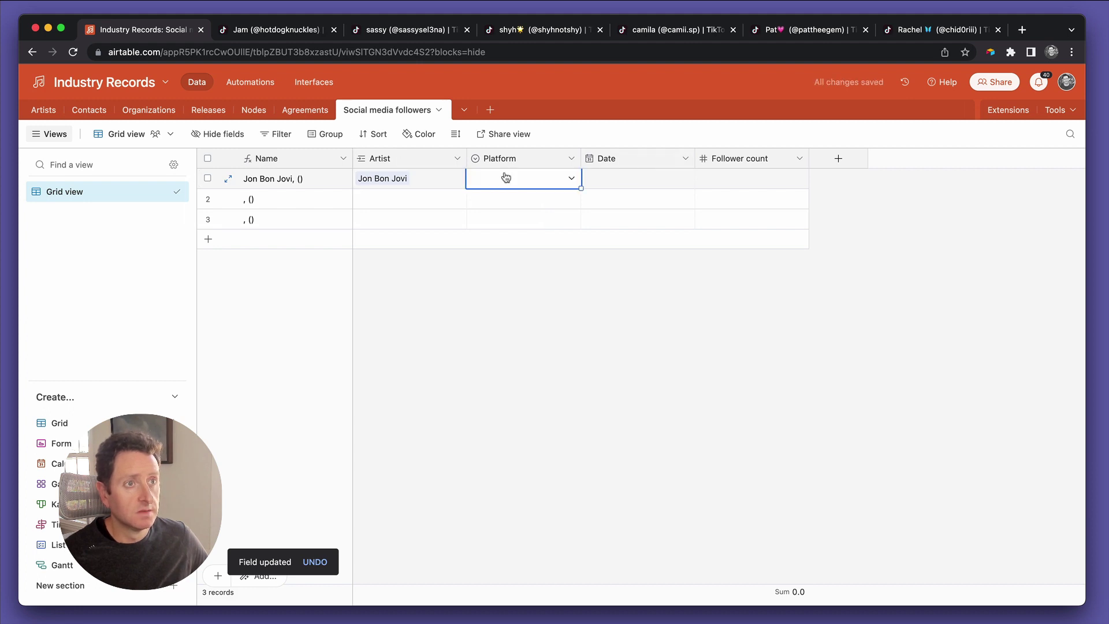
left_click(508, 179)
left_click(508, 220)
left_click(632, 188)
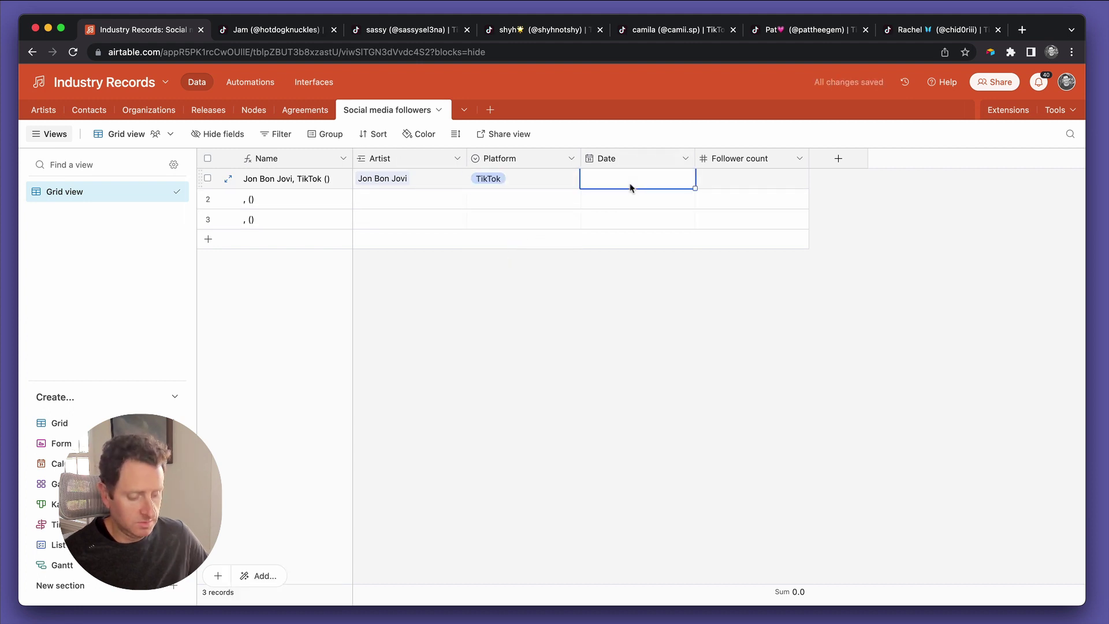
type("3/29/2023")
key("Return")
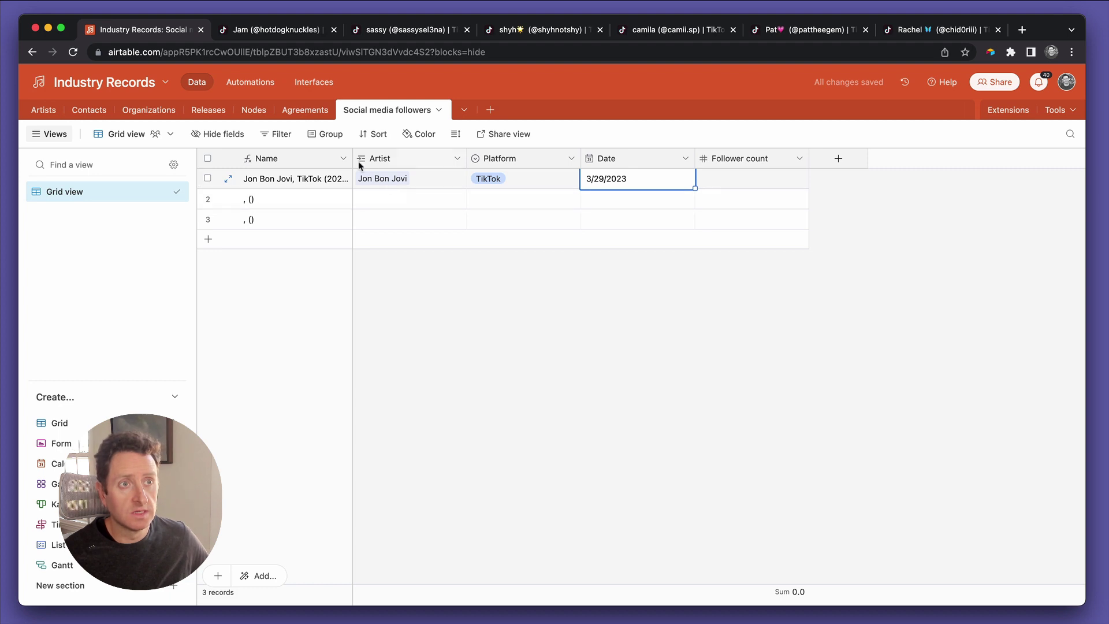
Widen the Name column and begin replacing the Date reference in its formula
left_click_drag(353, 158, 480, 212)
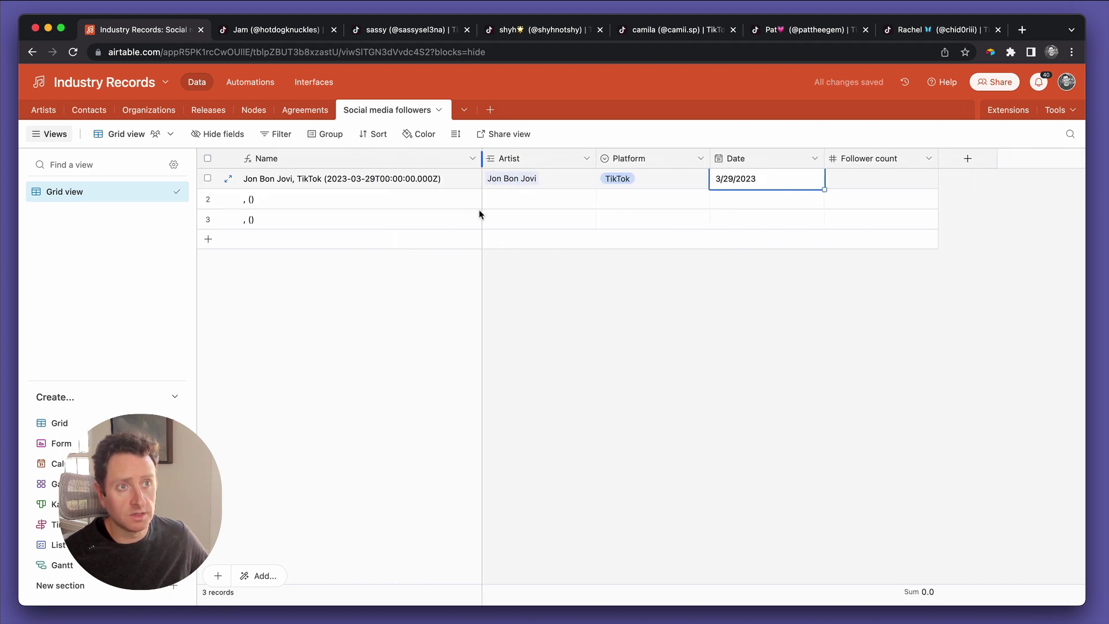
double_click(301, 164)
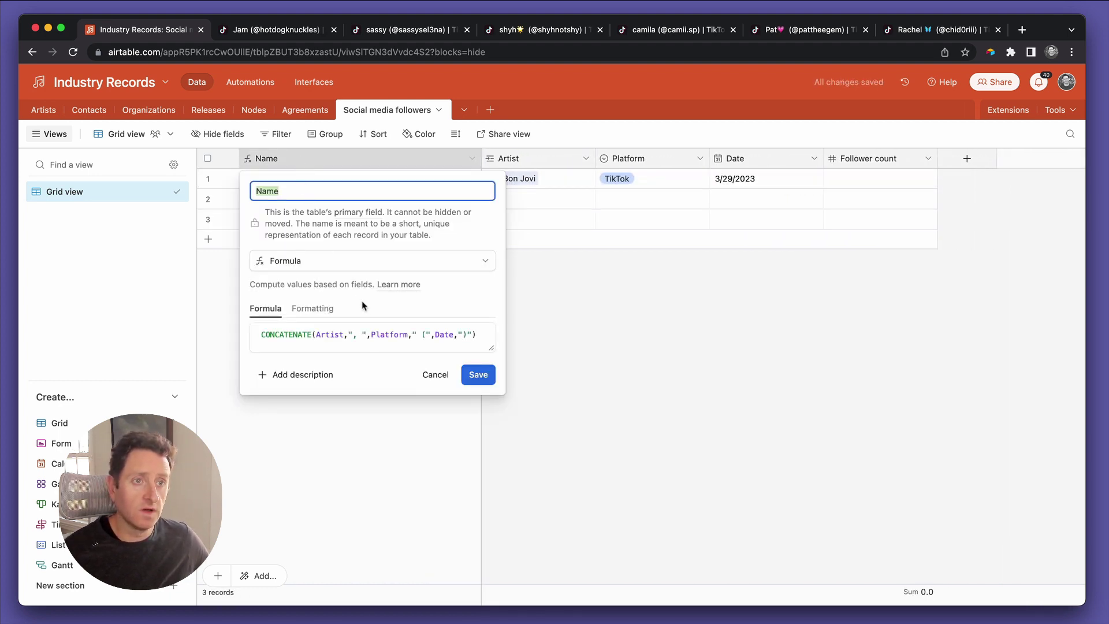
double_click(443, 335)
type("datetime")
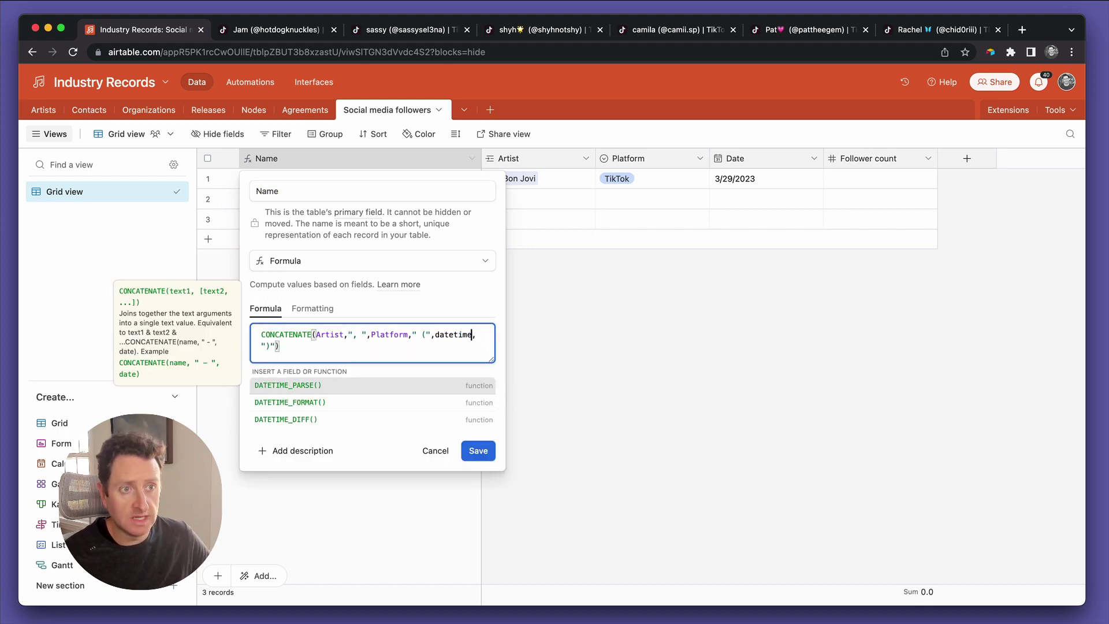
Wrap Date in DATETIME_FORMAT(Date,'l') in the Name formula and confirm the change
key("Down")
key("Return")
type("date")
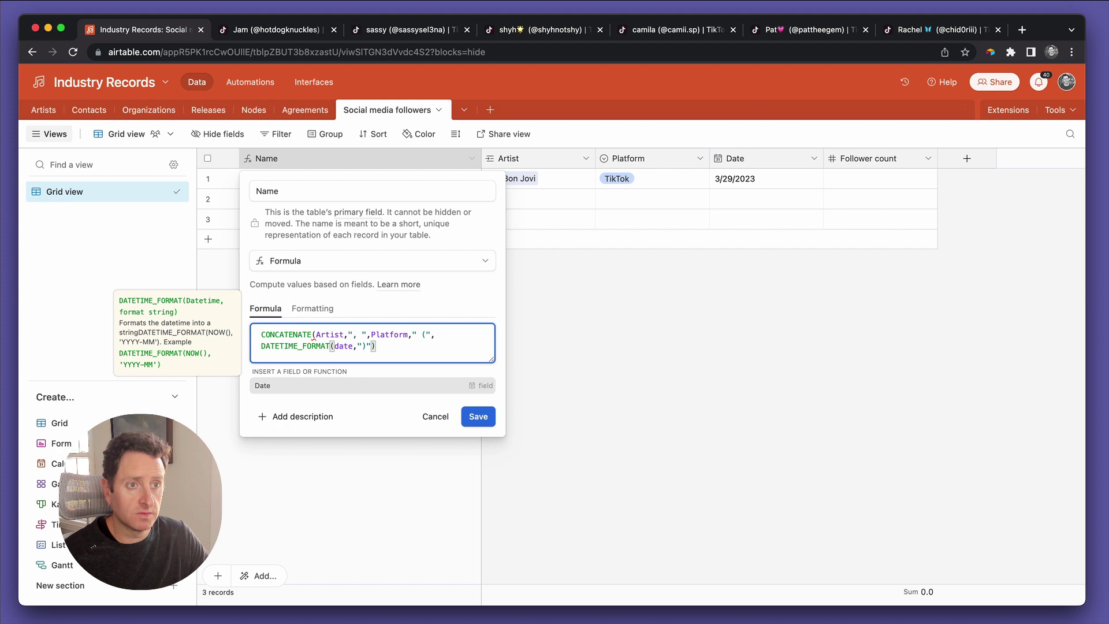
key("Return")
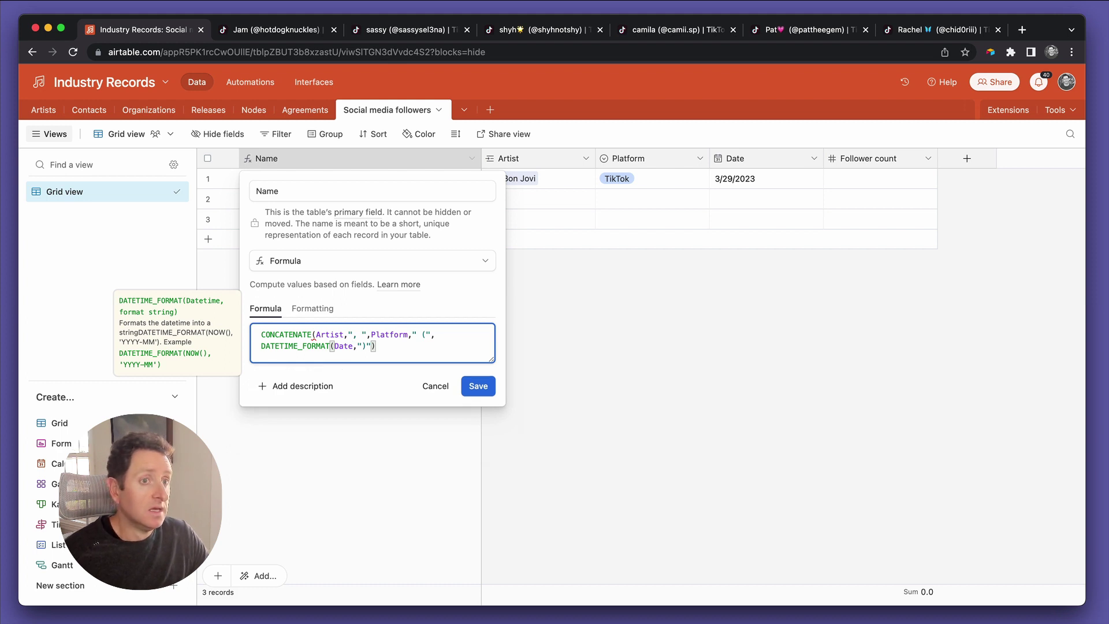
type(",")
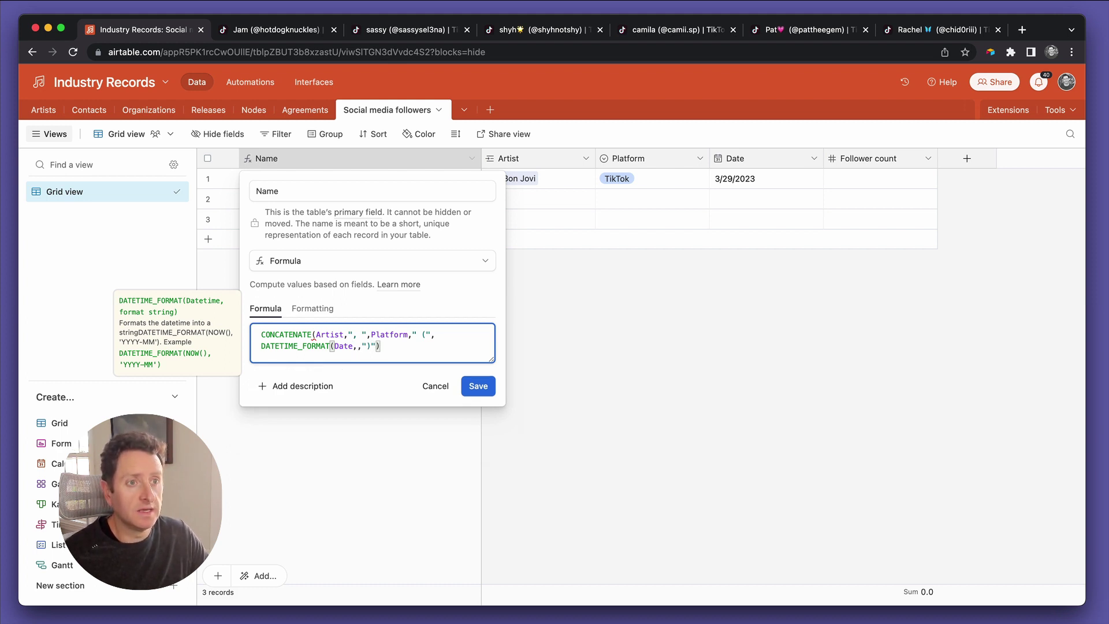
type("'l'")
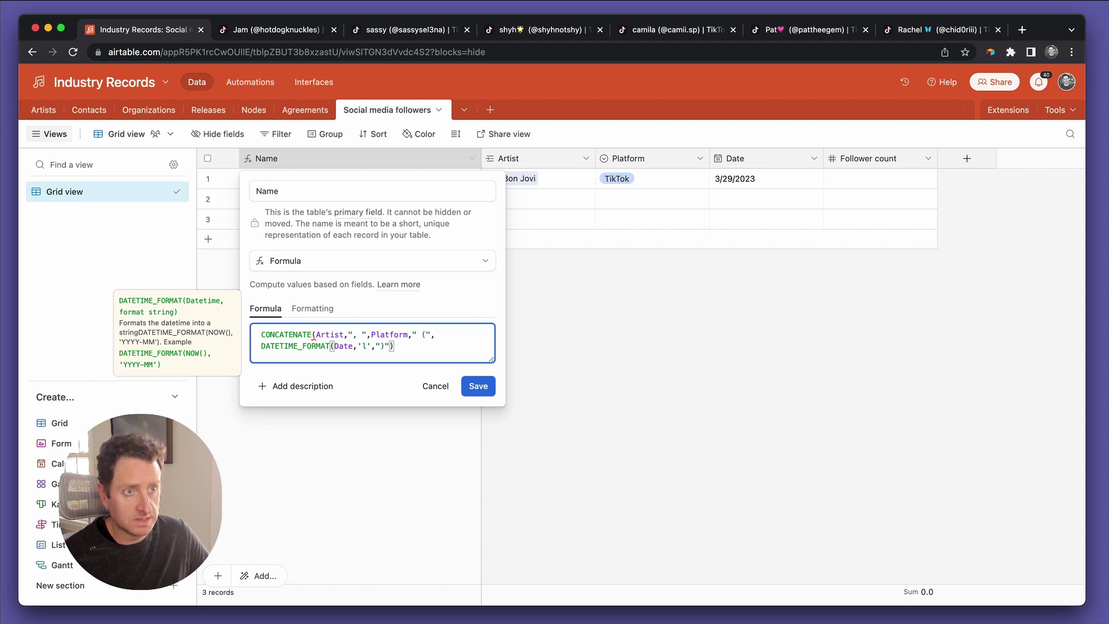
type(")")
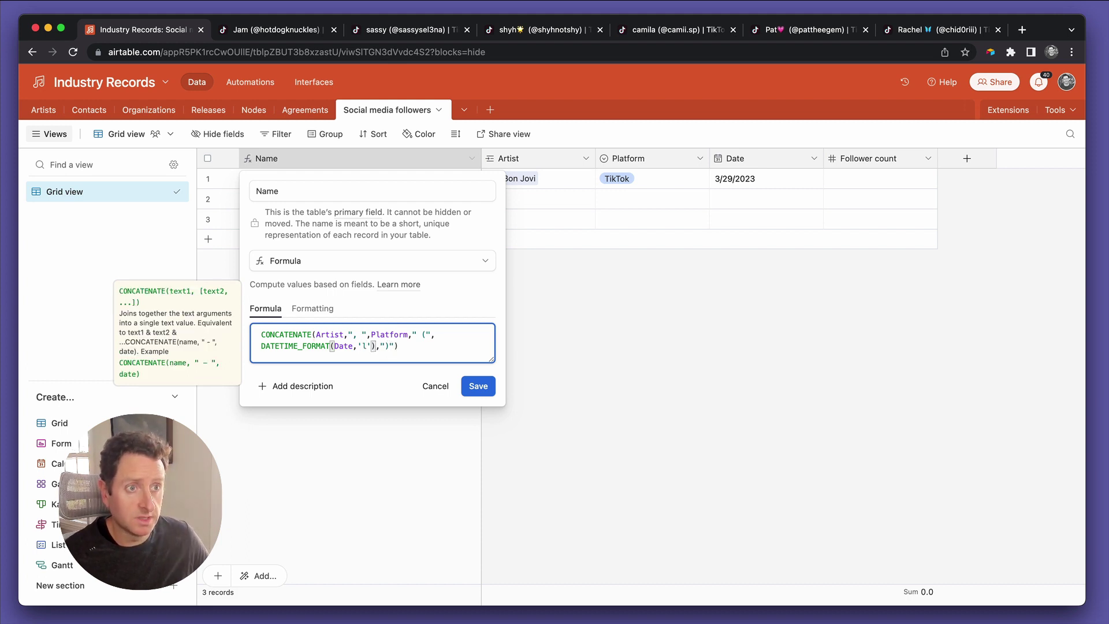
left_click(484, 385)
left_click(641, 420)
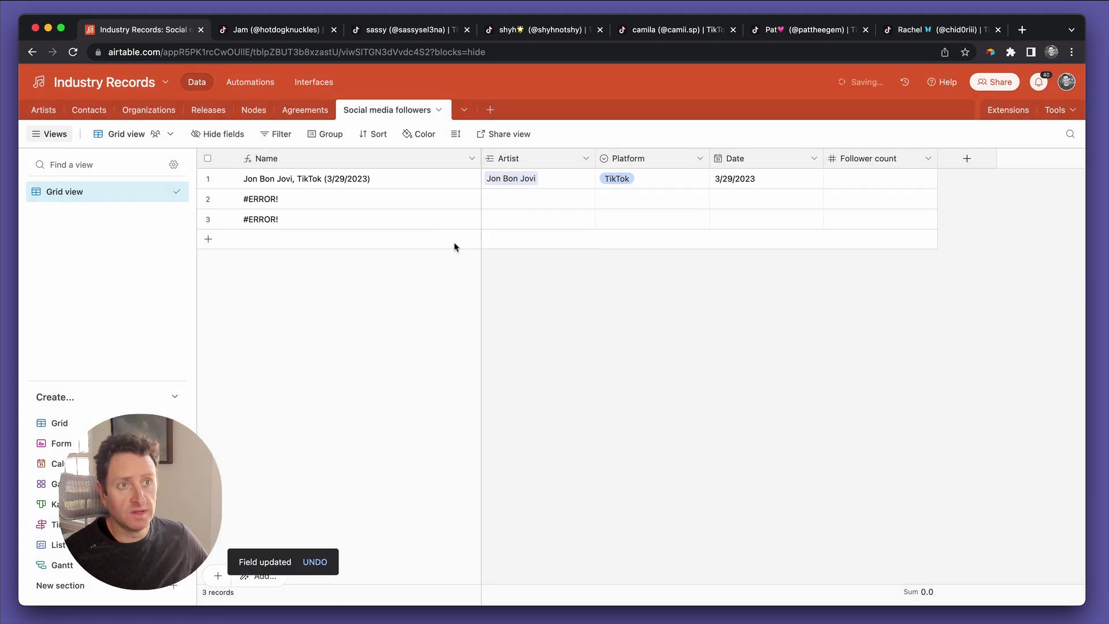
left_click(294, 181)
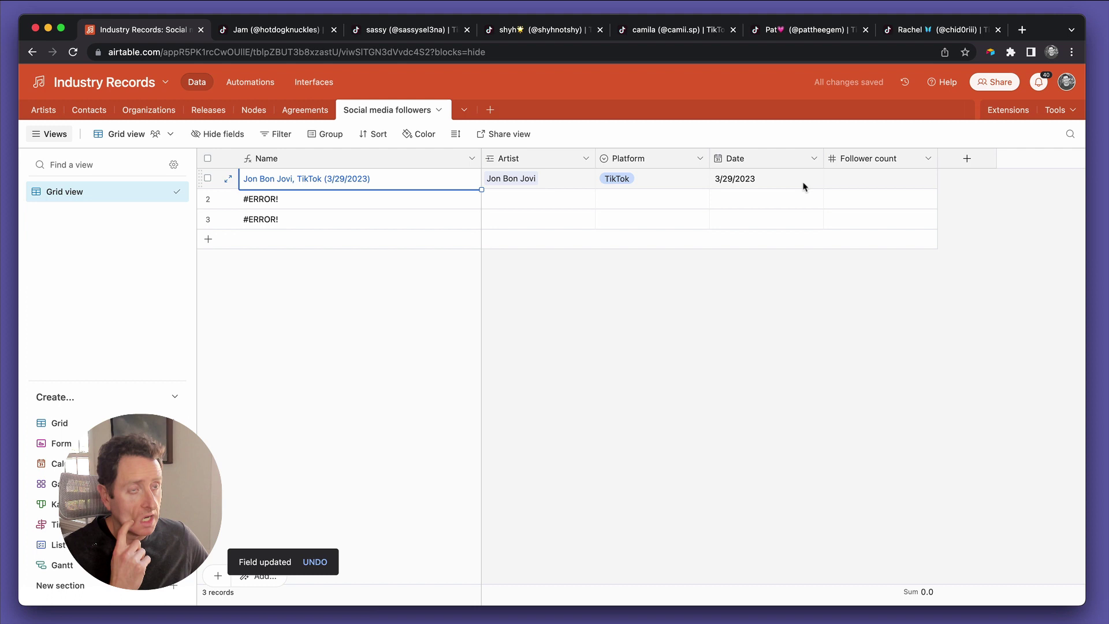
Add a TikTok account link lookup field from the linked Artist
left_click(587, 165)
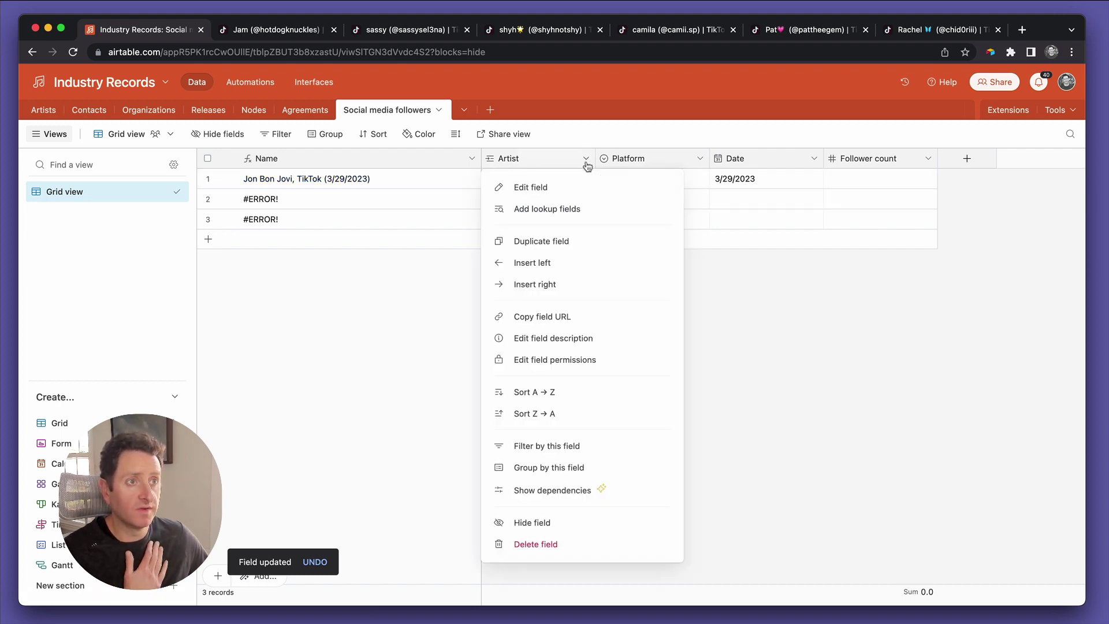
left_click(574, 209)
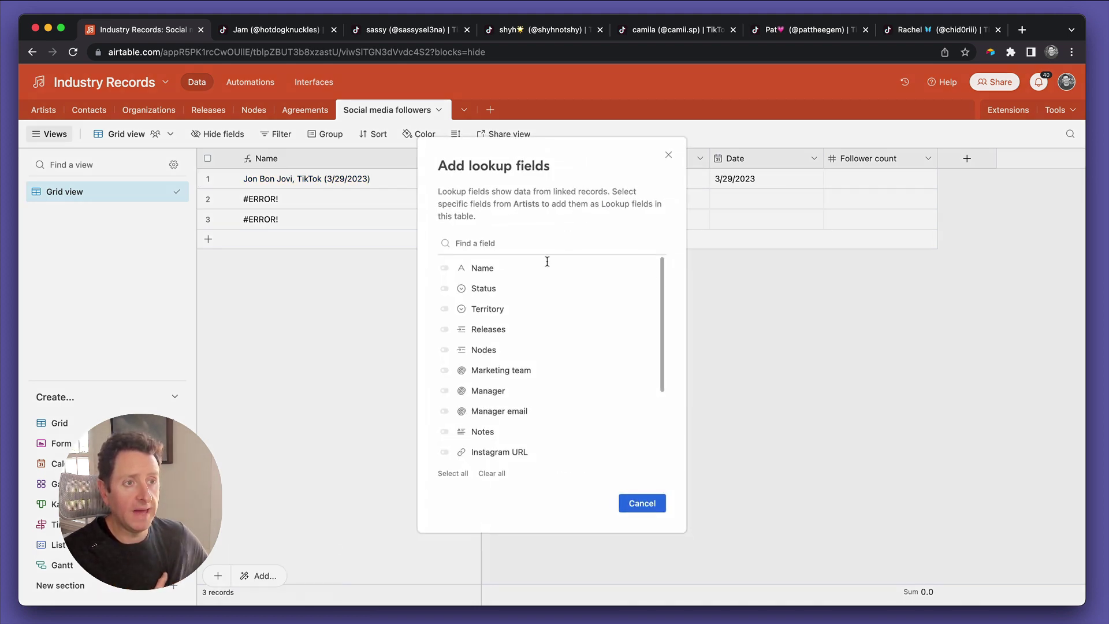
scroll(538, 346, "down", 3)
left_click(559, 457)
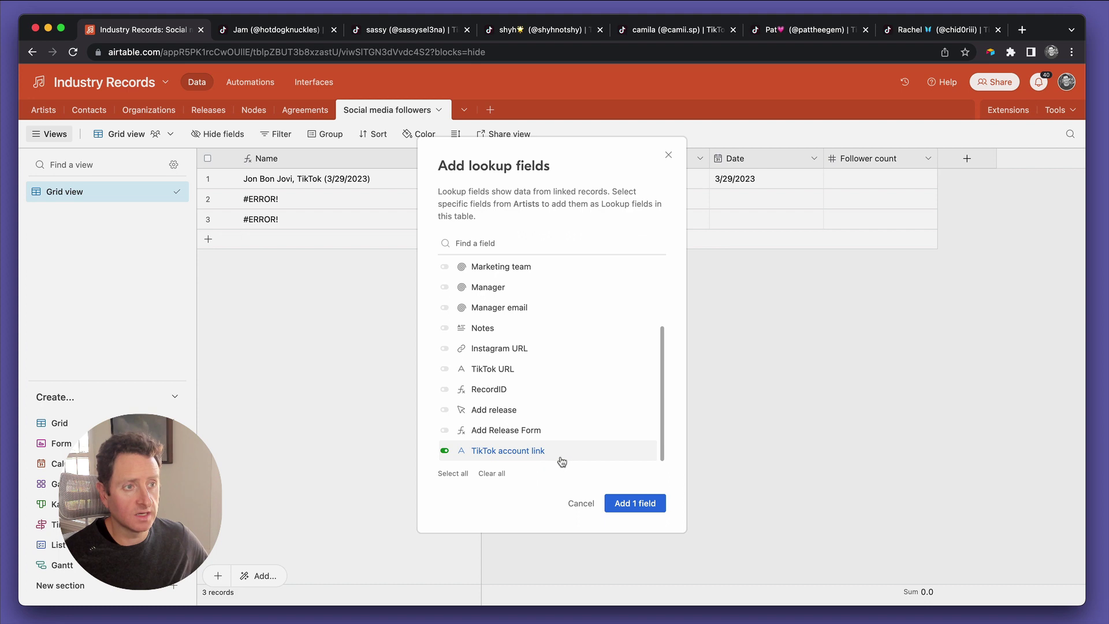
left_click(636, 503)
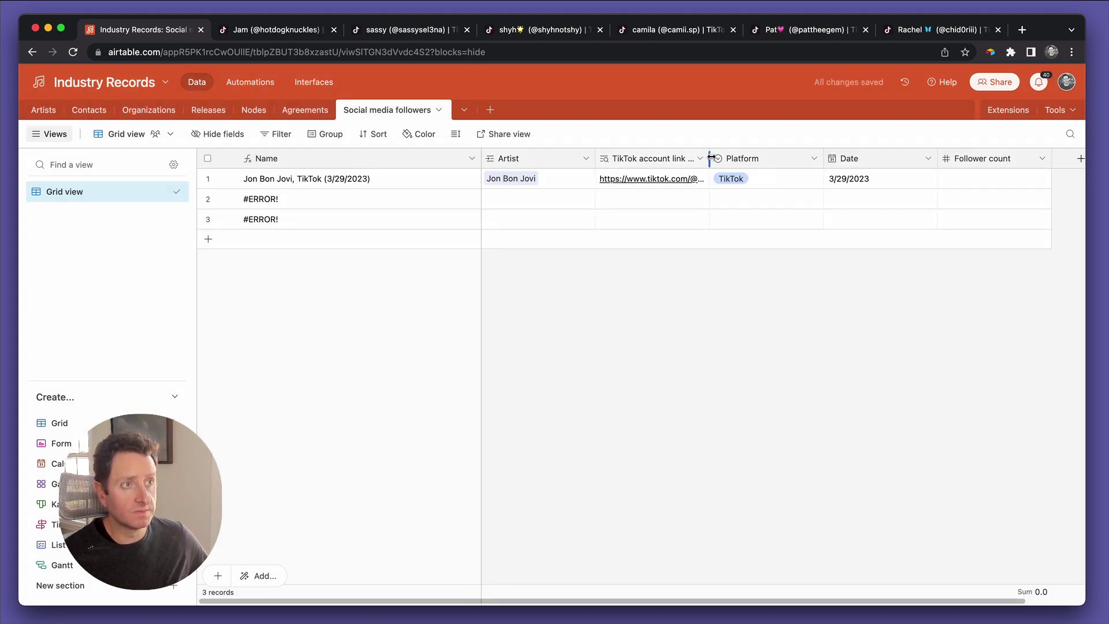
Widen the TikTok account link column and narrow the Artist and Name columns
left_click_drag(711, 157, 779, 166)
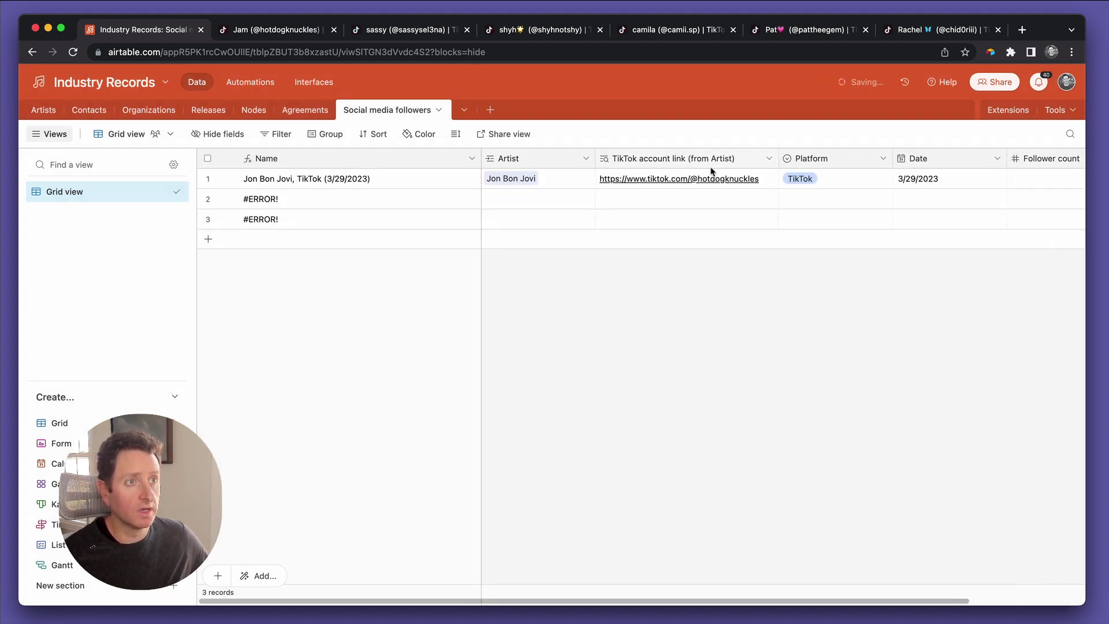
left_click_drag(595, 166, 568, 165)
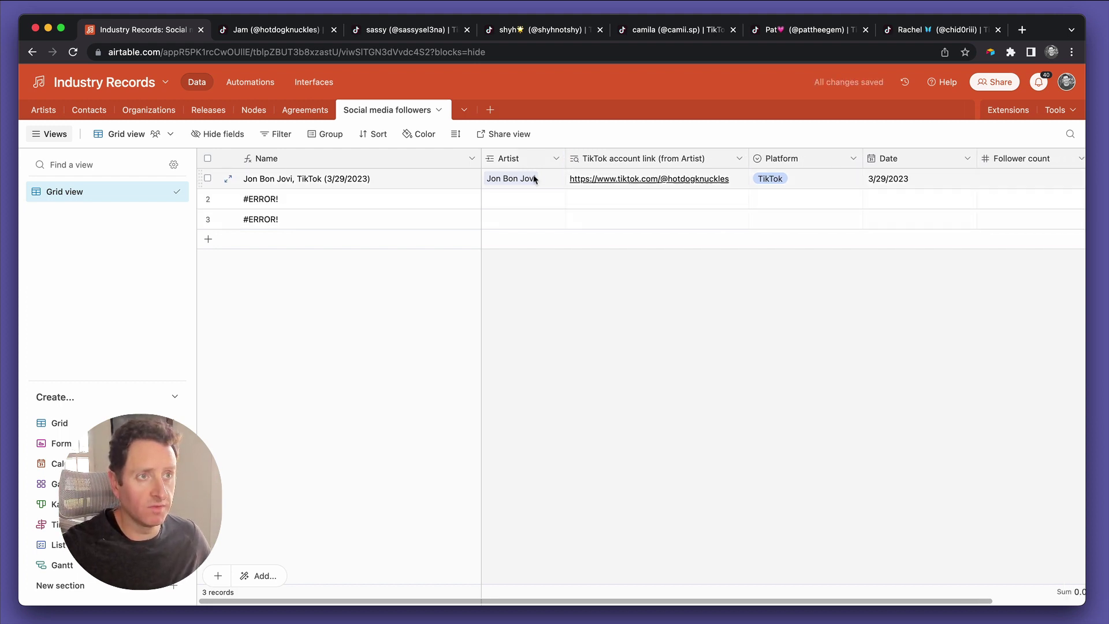
left_click_drag(482, 166, 400, 192)
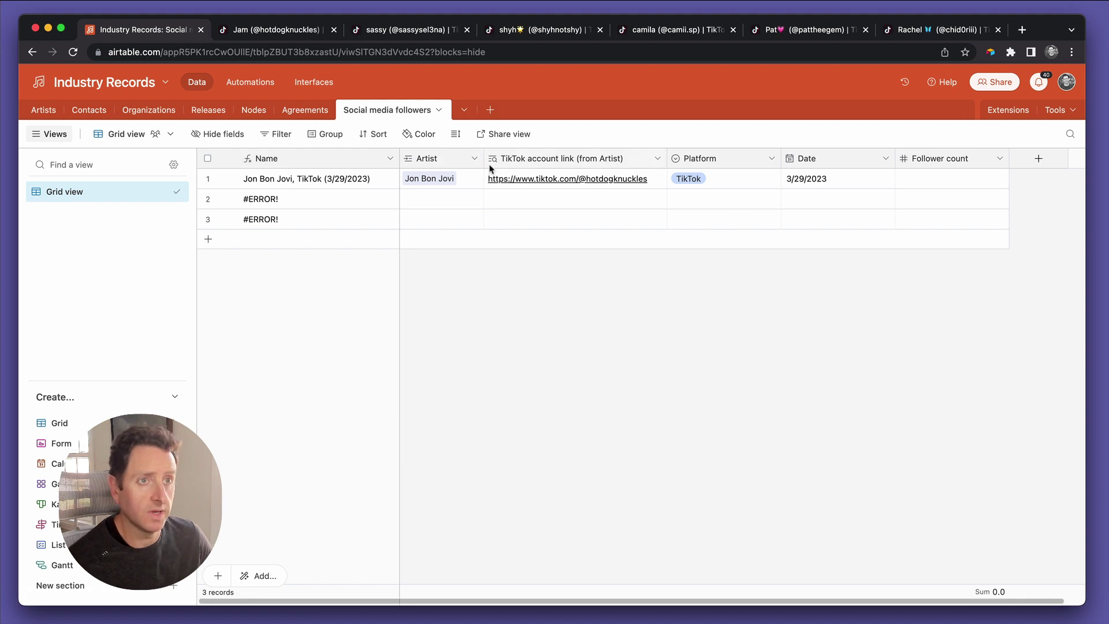
Select all three Social media followers records and delete them together
left_click(207, 178)
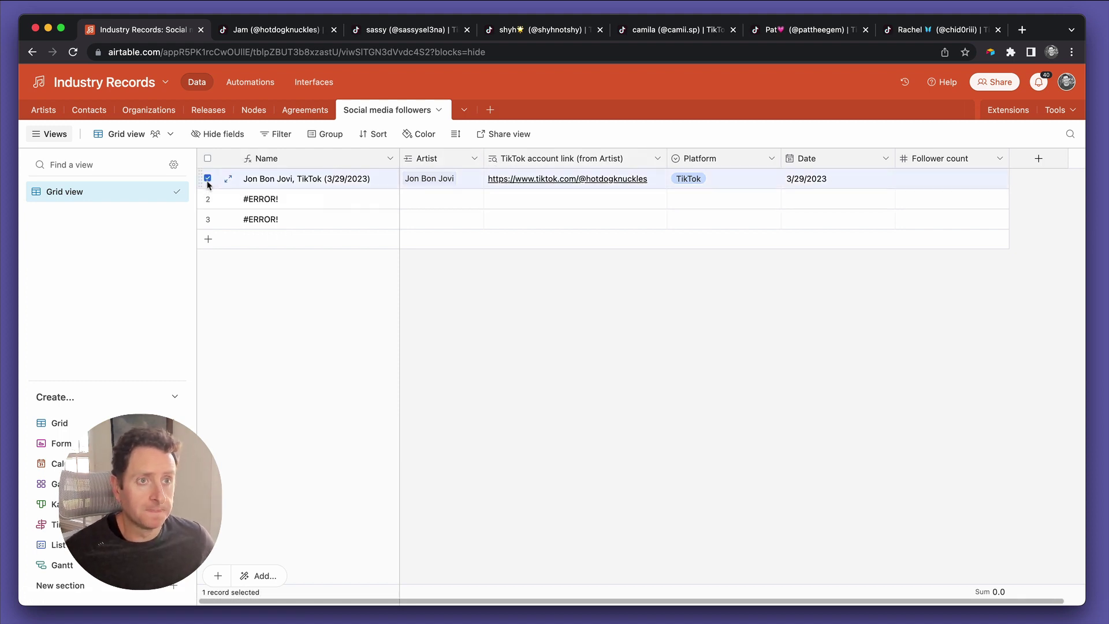
left_click(207, 219, "shift")
right_click(211, 222)
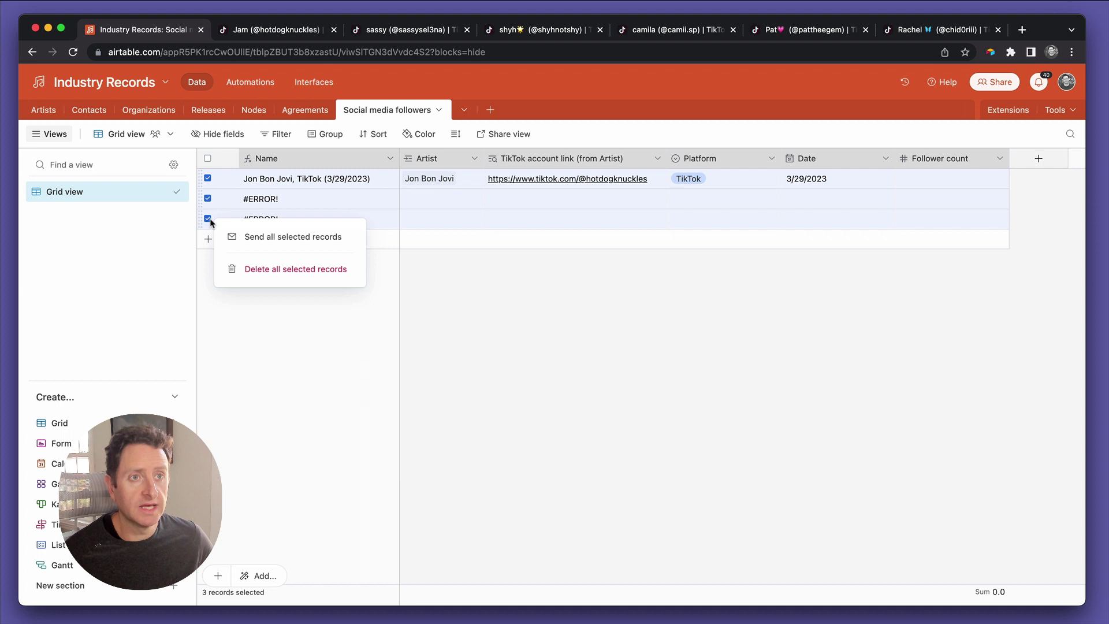
left_click(272, 270)
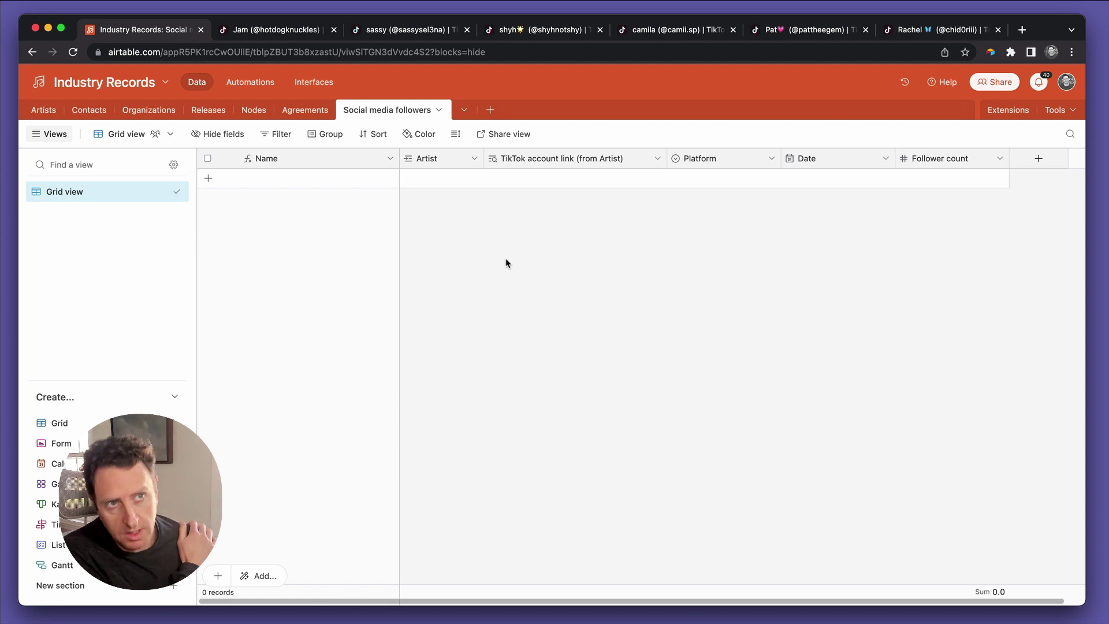
In the Artists table, add a new Date field named T1
left_click(45, 114)
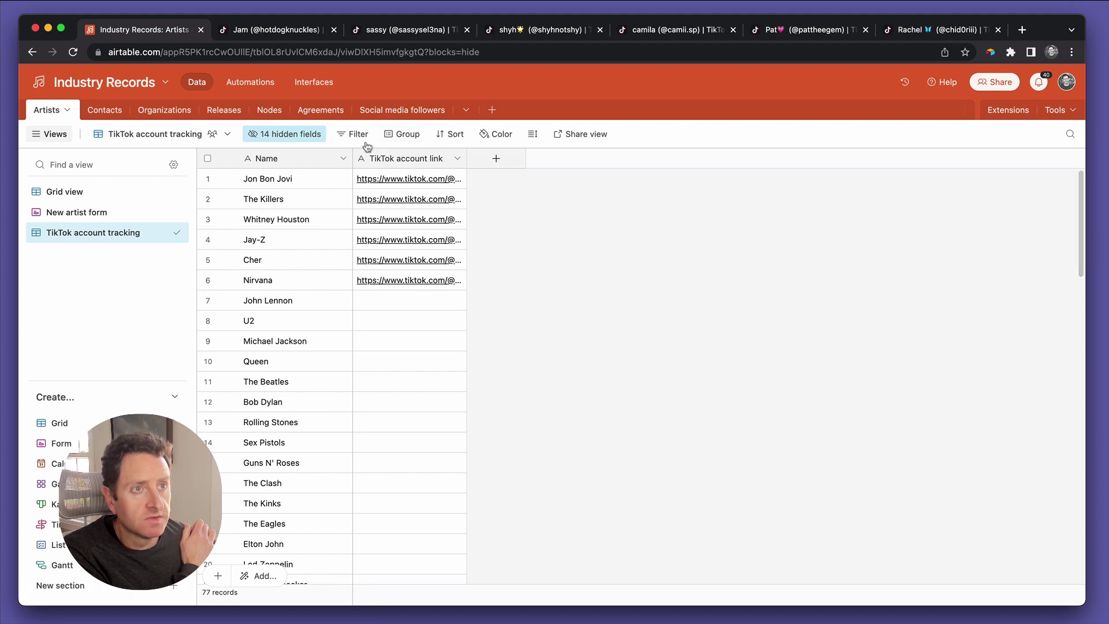
left_click(495, 167)
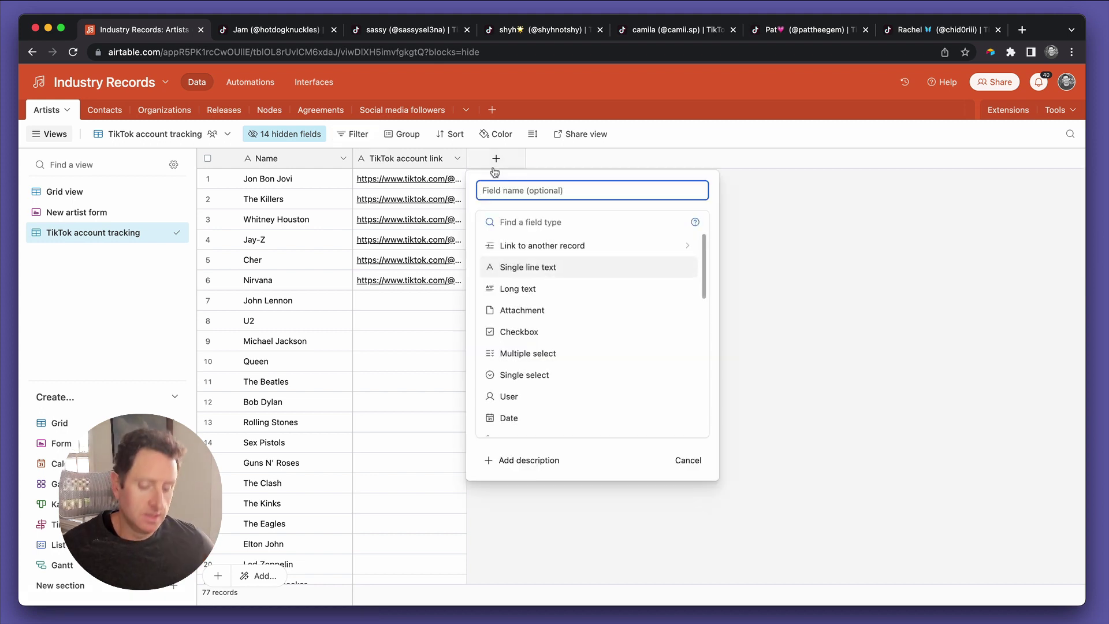
type("Ti")
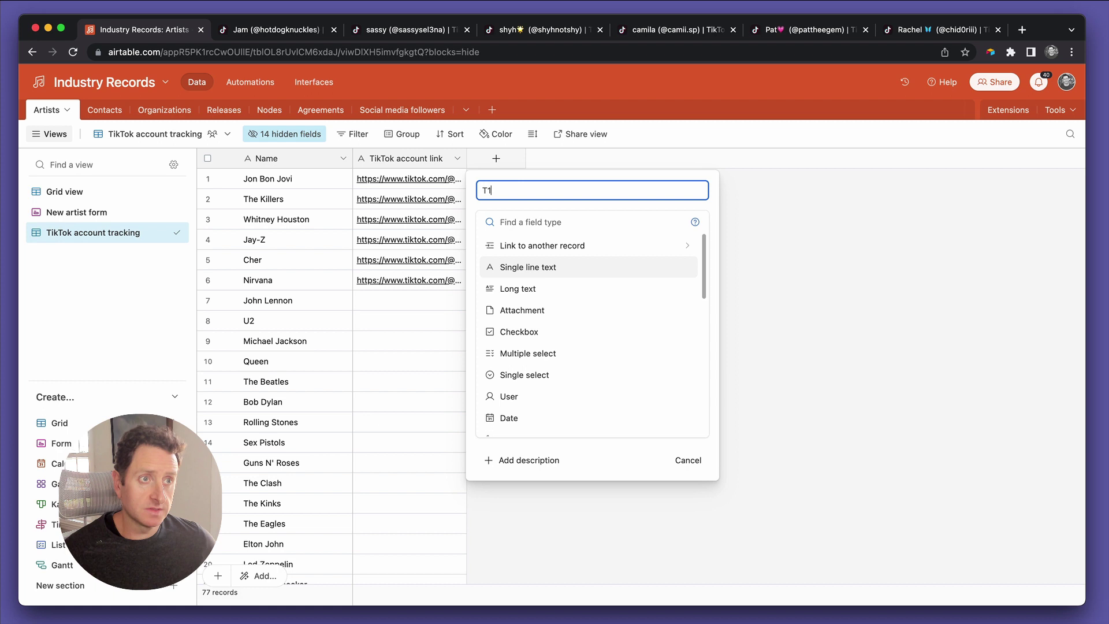
scroll(566, 312, "down", 4)
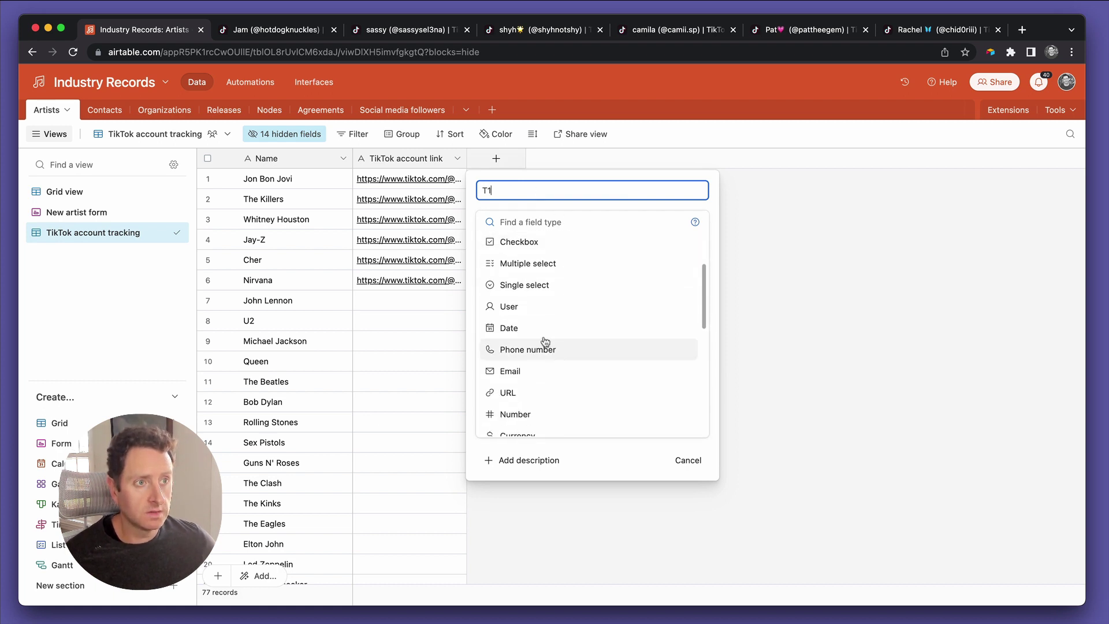
left_click(544, 338)
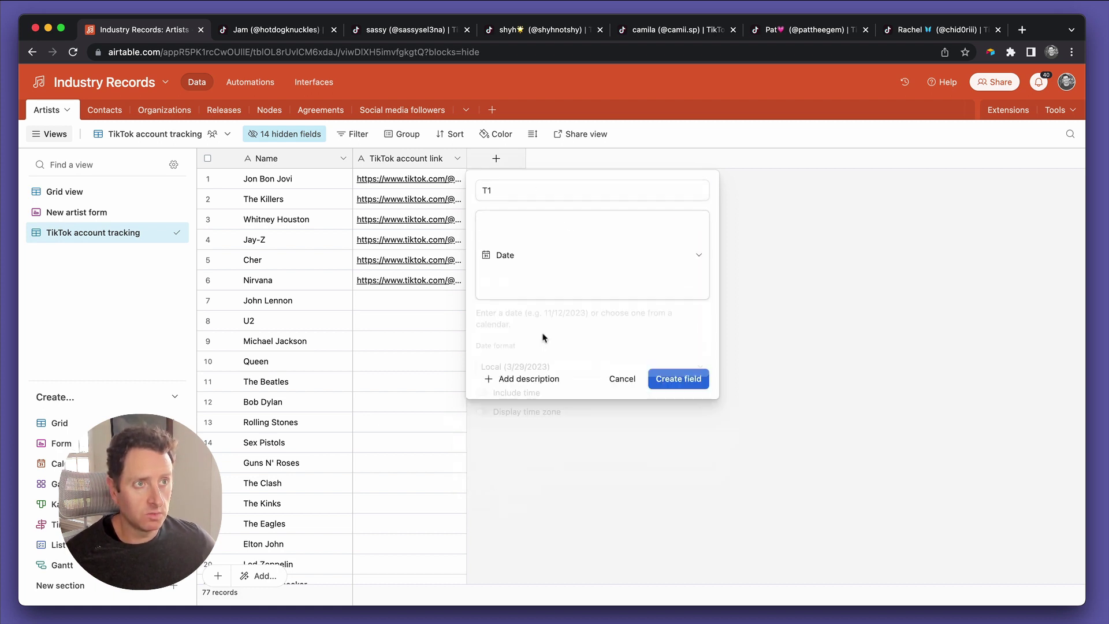
left_click(686, 373)
Start a second field named T2, set it to Date, then reopen its field-type choices
left_click(574, 164)
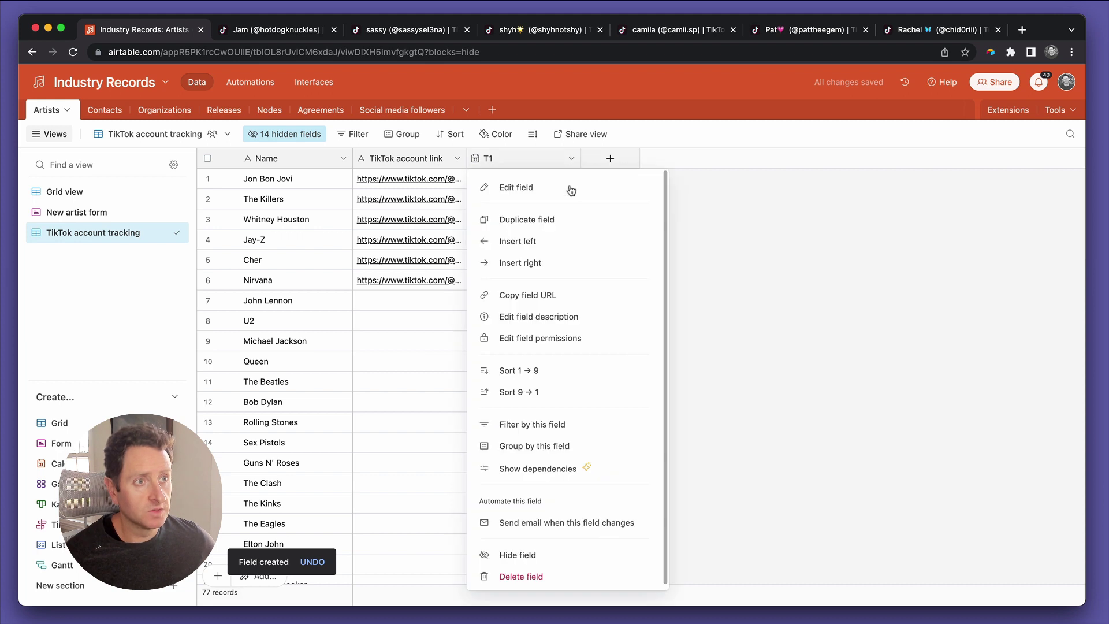
left_click(594, 162)
type("G")
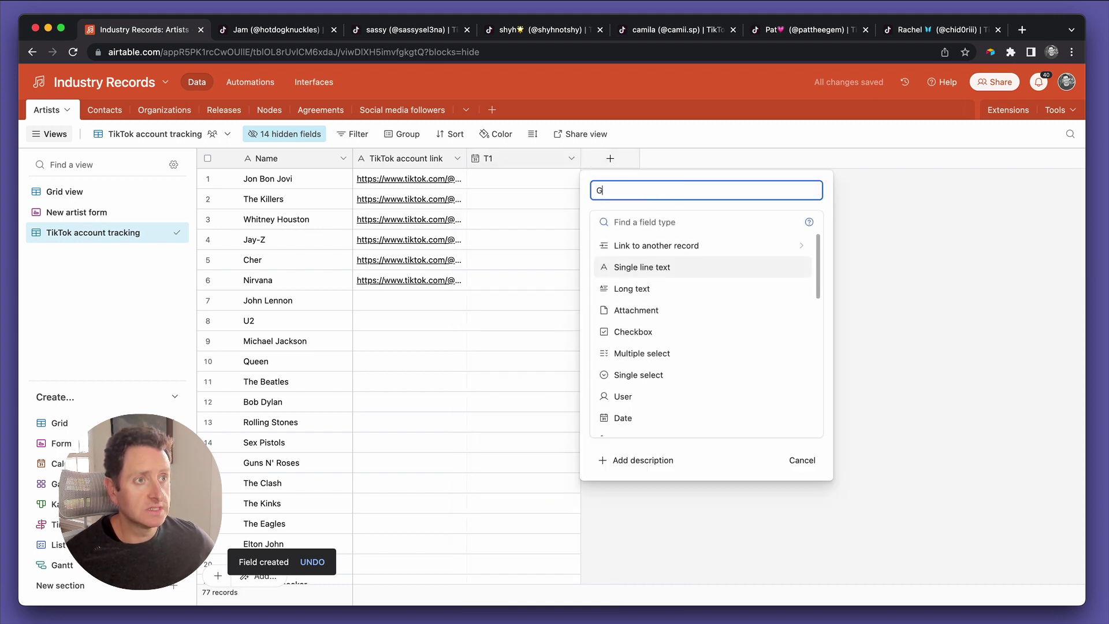
key("BackSpace")
key("BackSpace")
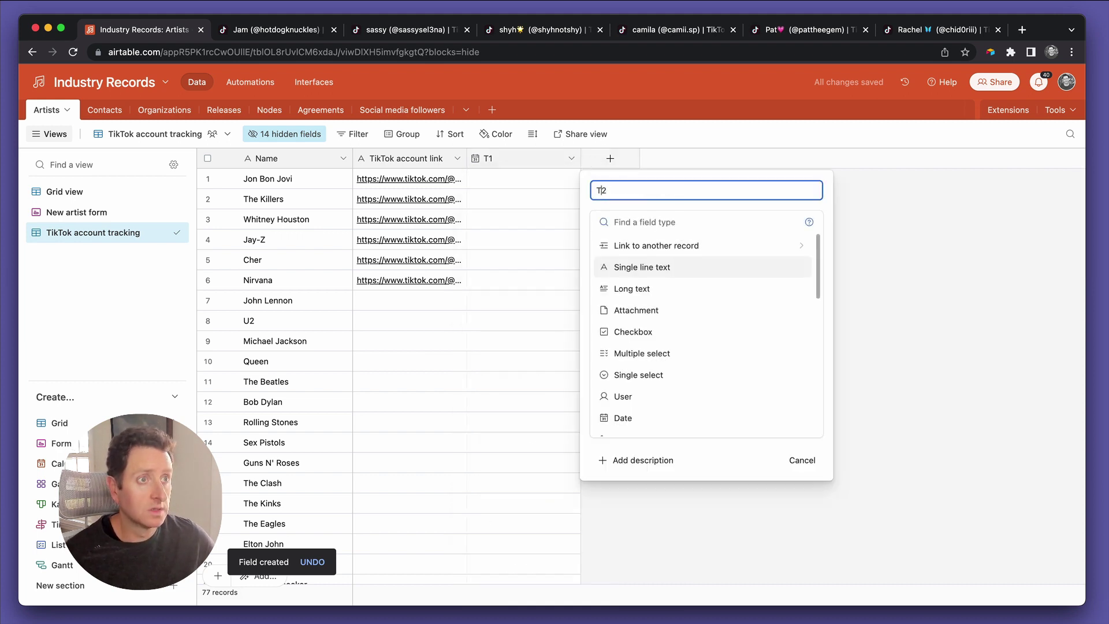
type("T2")
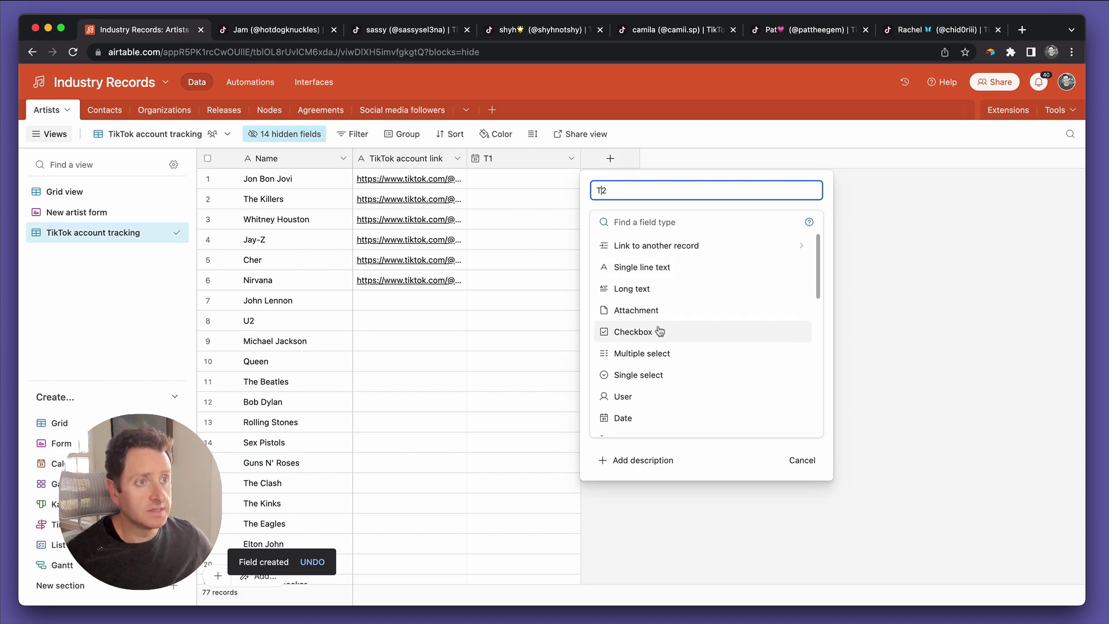
left_click(651, 425)
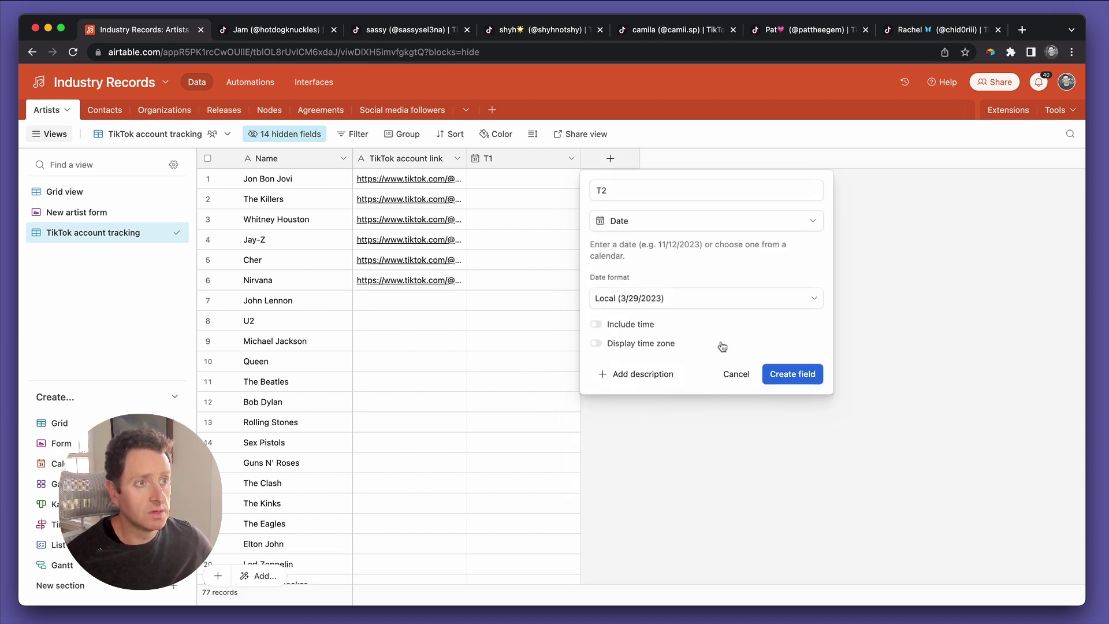
left_click(676, 225)
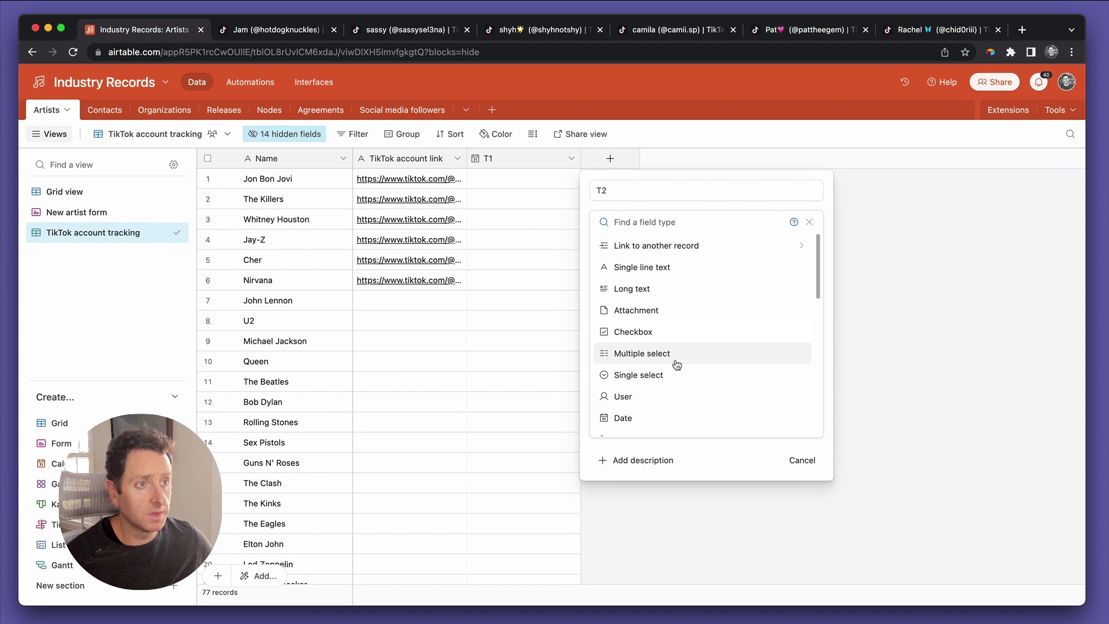
scroll(689, 316, "down", 3)
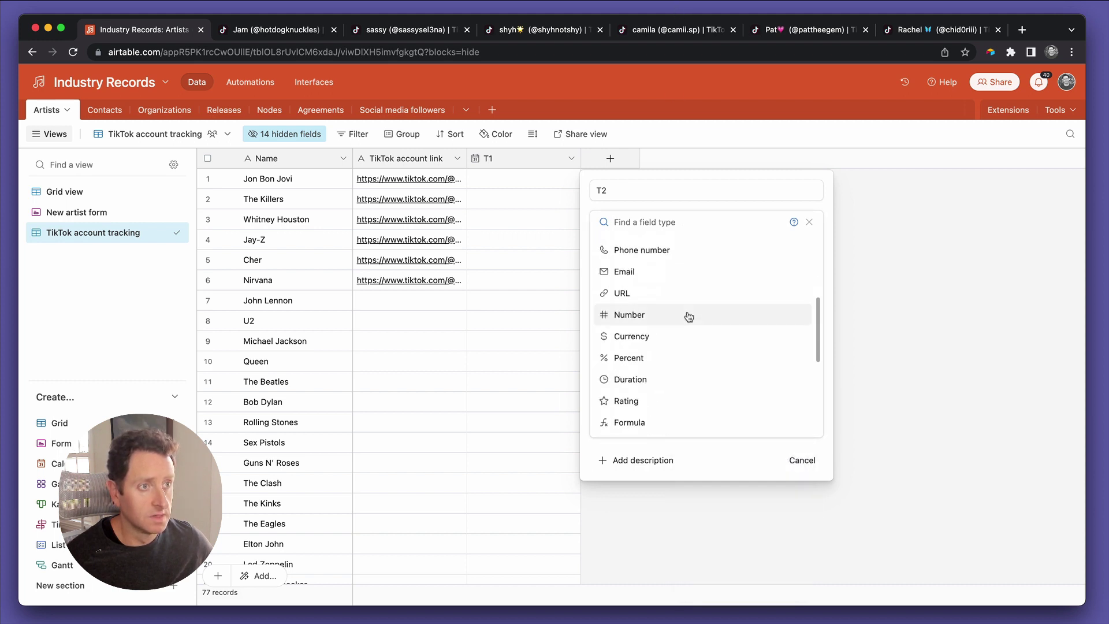
scroll(689, 316, "down", 3)
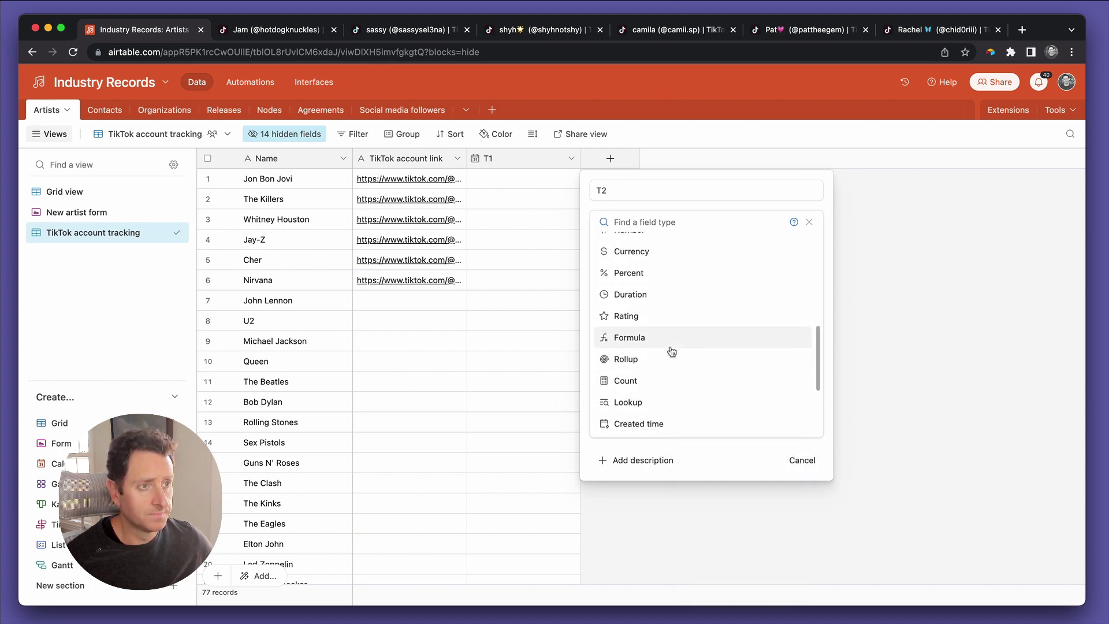
Make T2 a formula field using DATEADD on T1 and create it
left_click(671, 352)
left_click(706, 297)
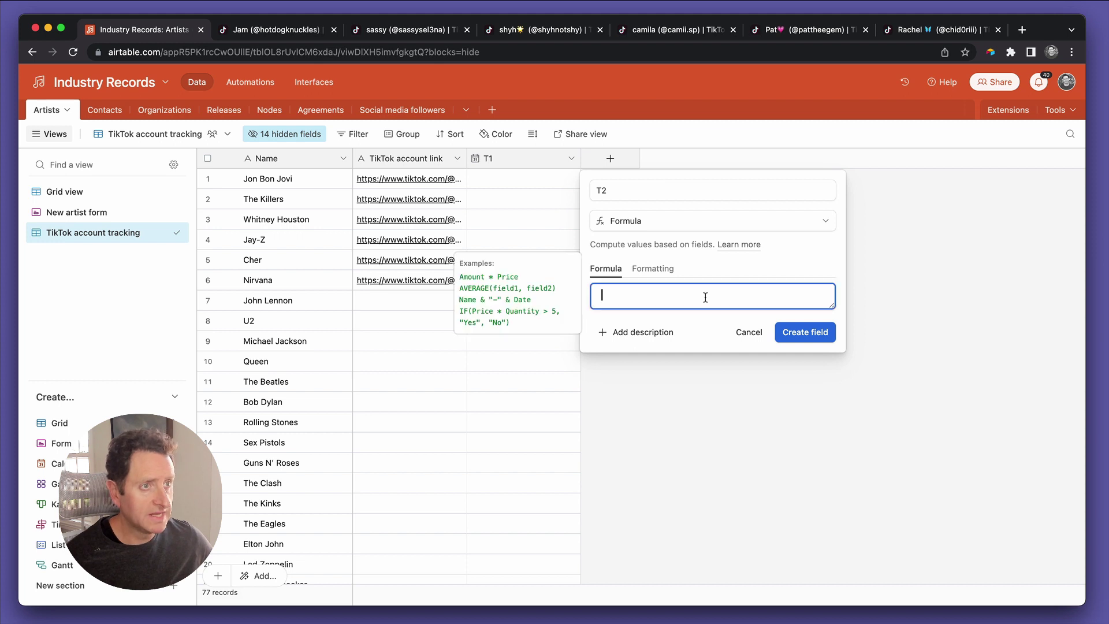
type("date")
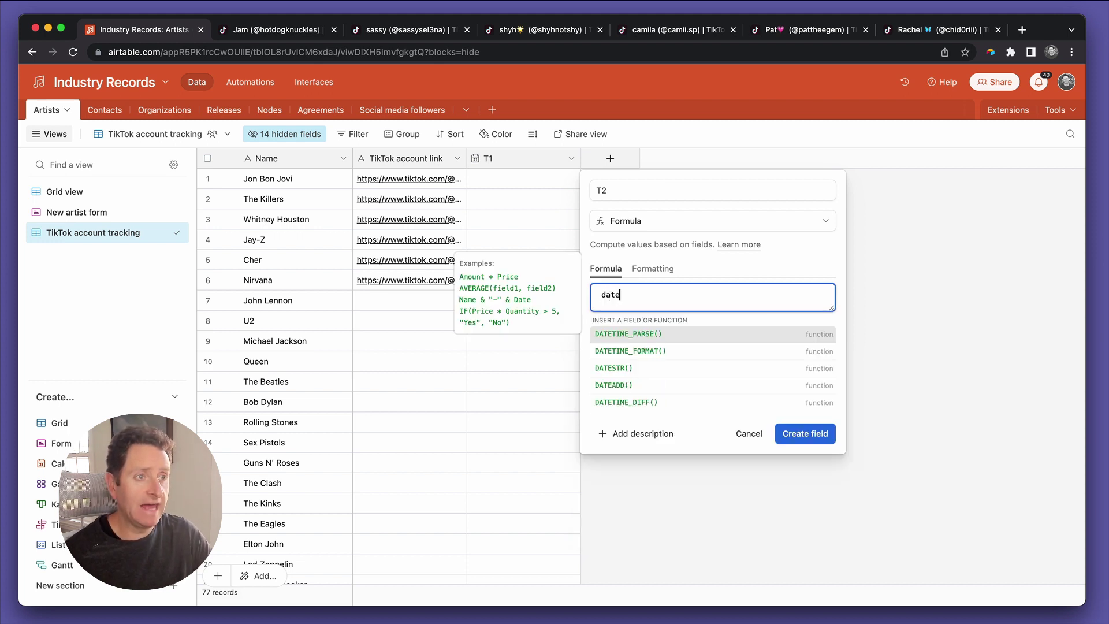
key("Down")
key("Down")
key("Down")
key("Return")
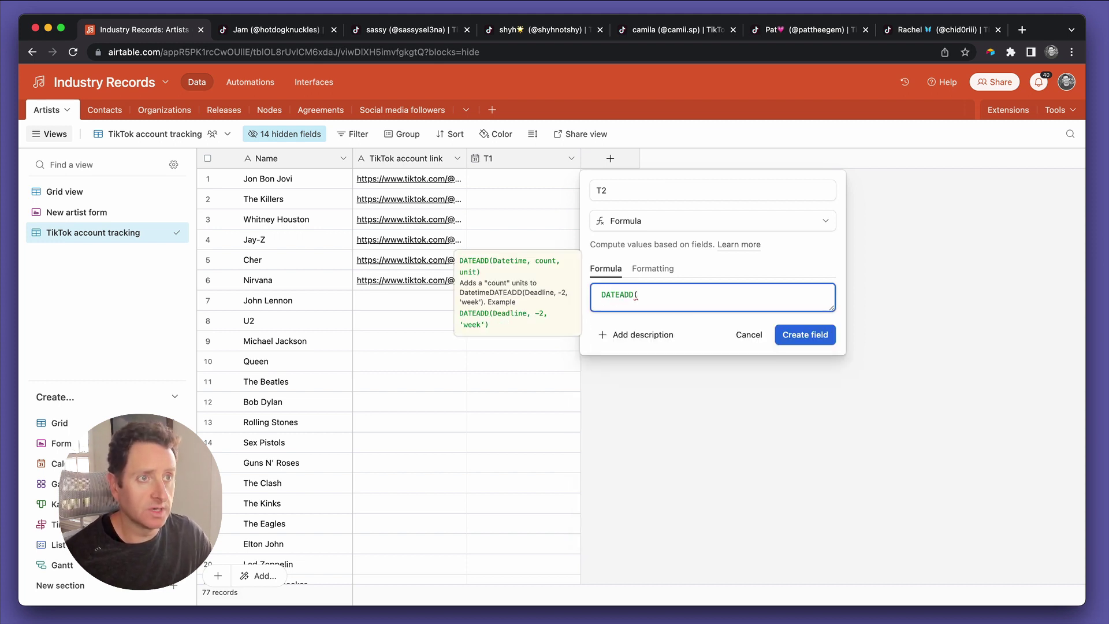
type("T1")
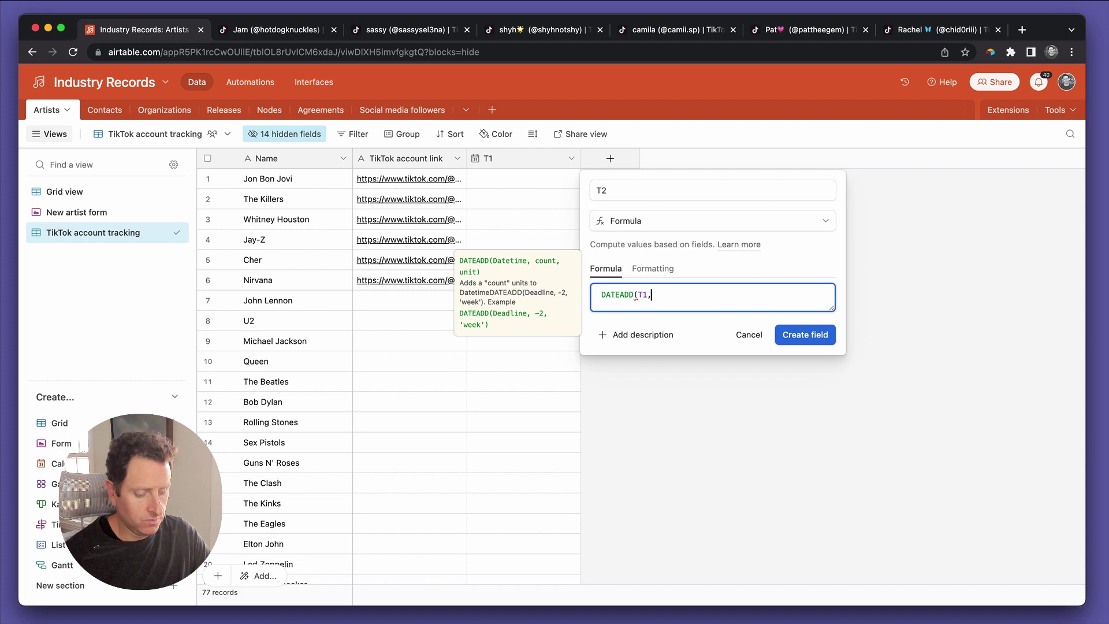
type(",1")
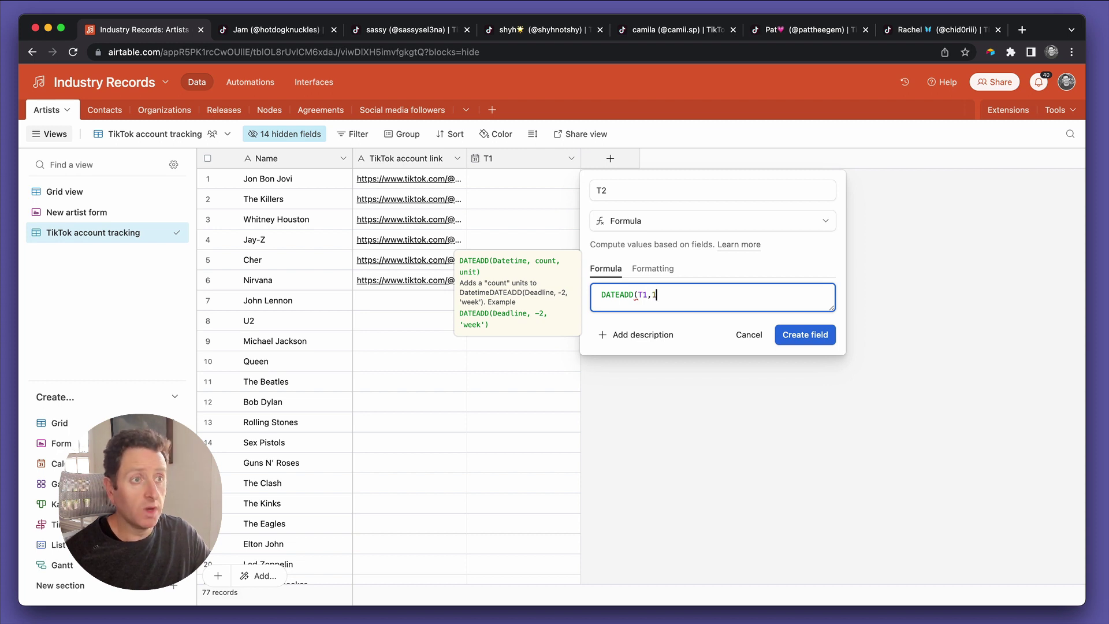
key("BackSpace")
type("7,")
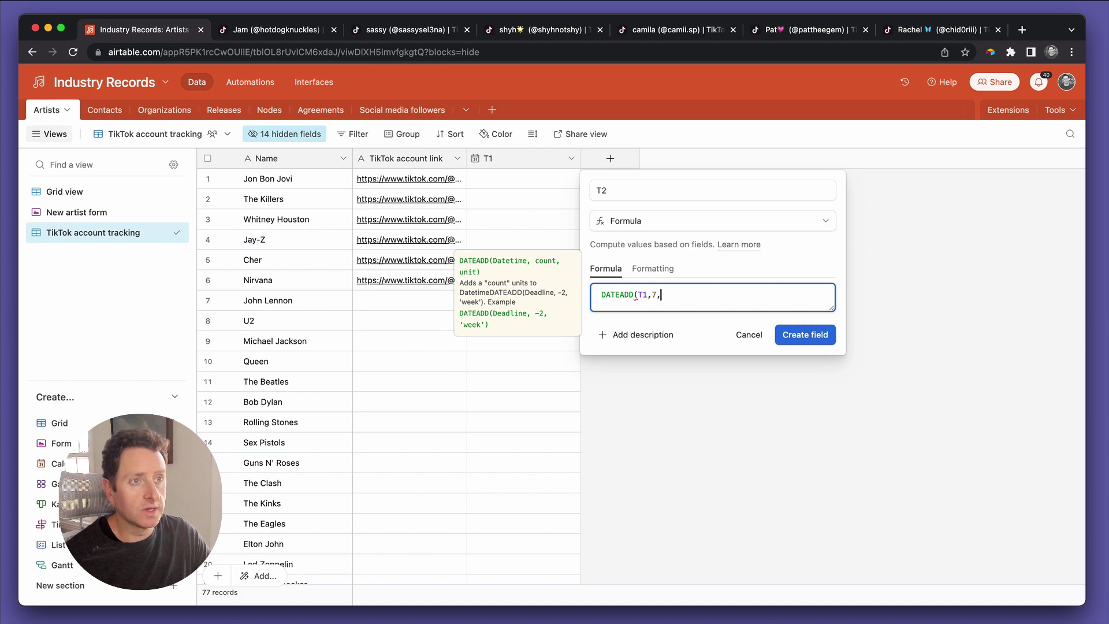
type("'d'")
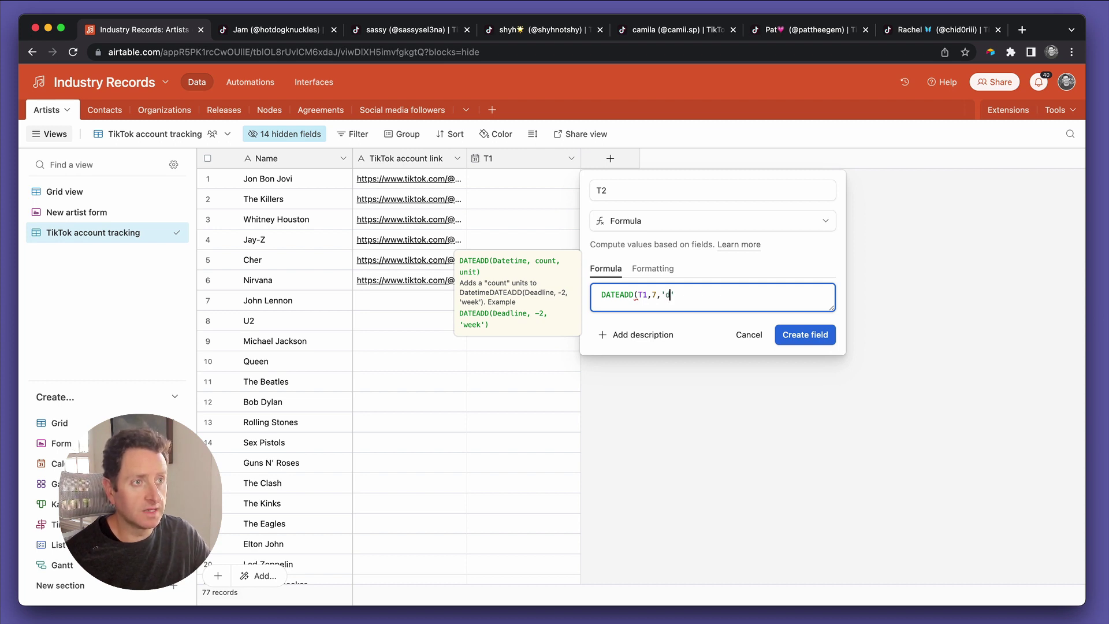
type(")")
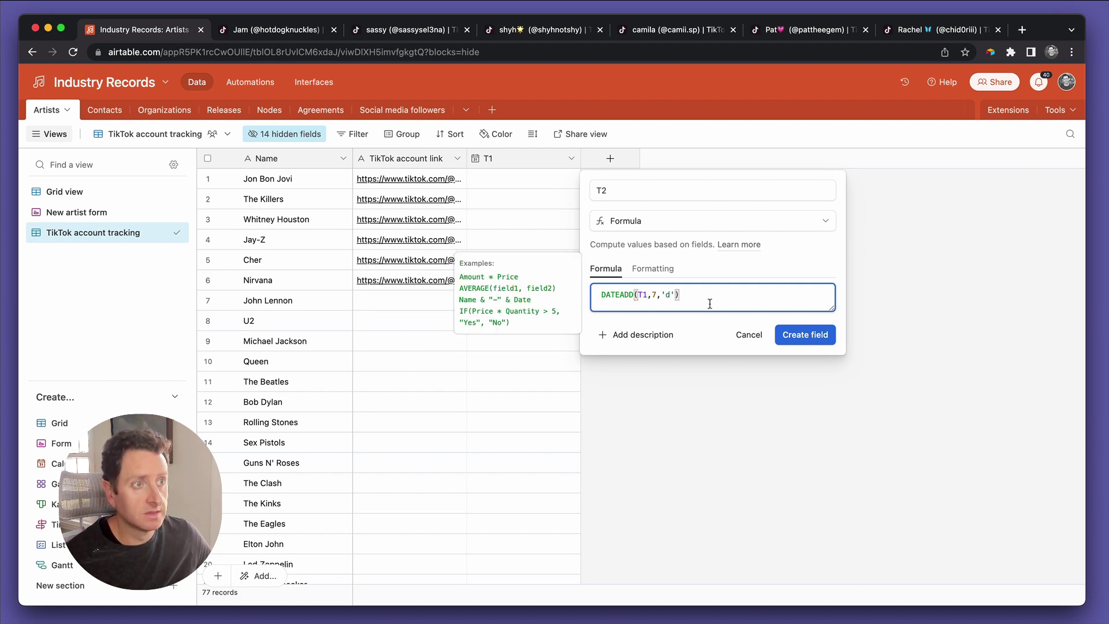
left_click(801, 338)
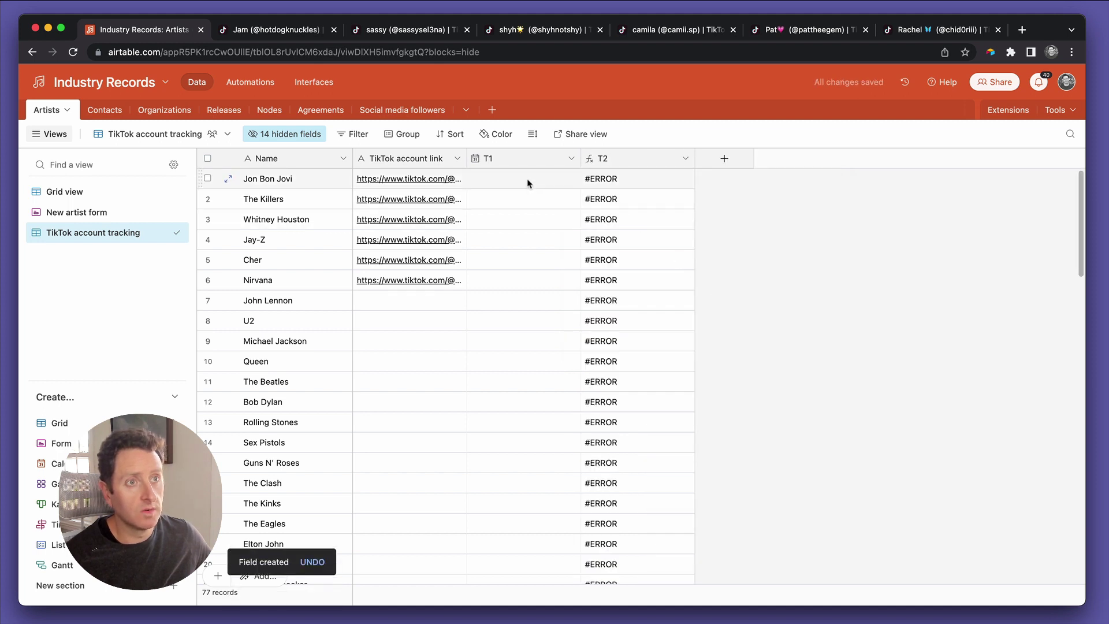
Paste today's date into Jon Bon Jovi's T1 cell
left_click(527, 181)
type("3/29/2023")
key("Right")
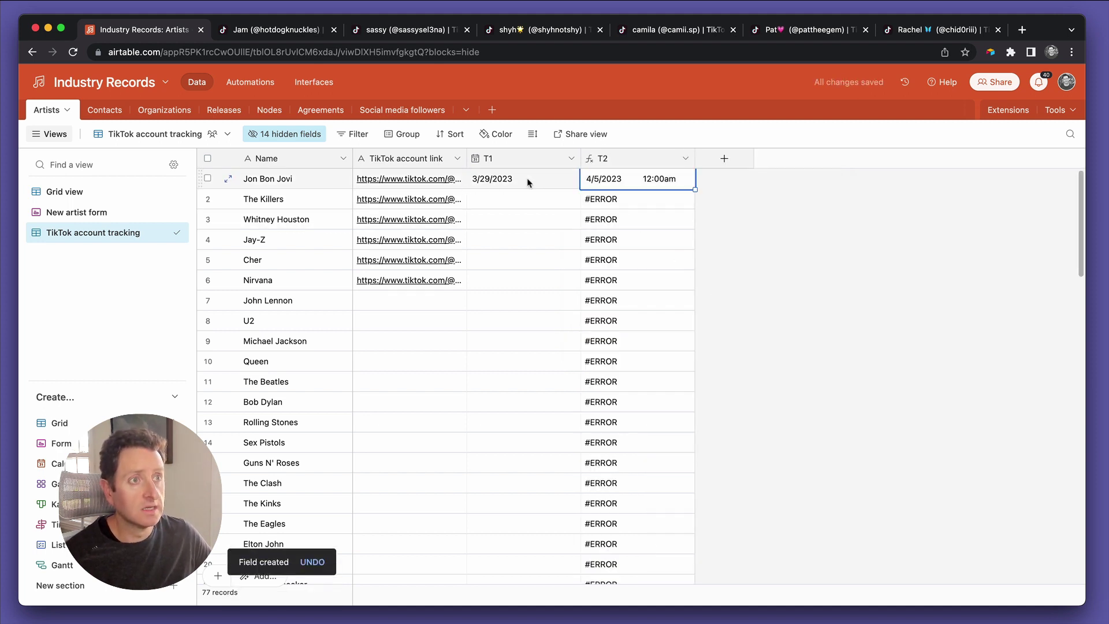
Turn off Include time in T2's formatting so it shows dates only
double_click(618, 155)
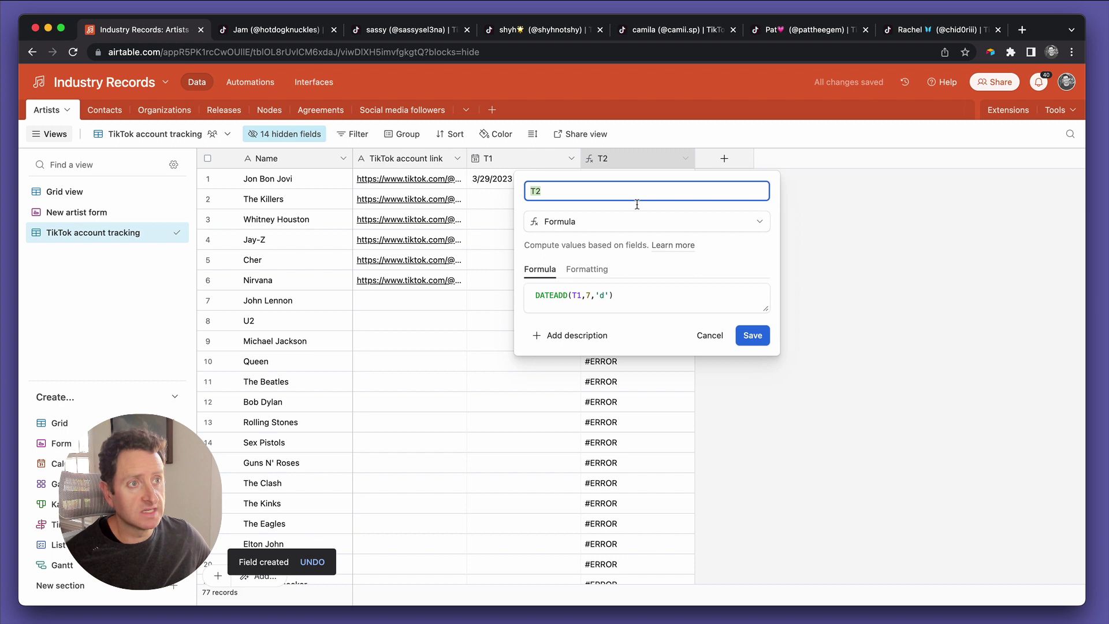
left_click(601, 269)
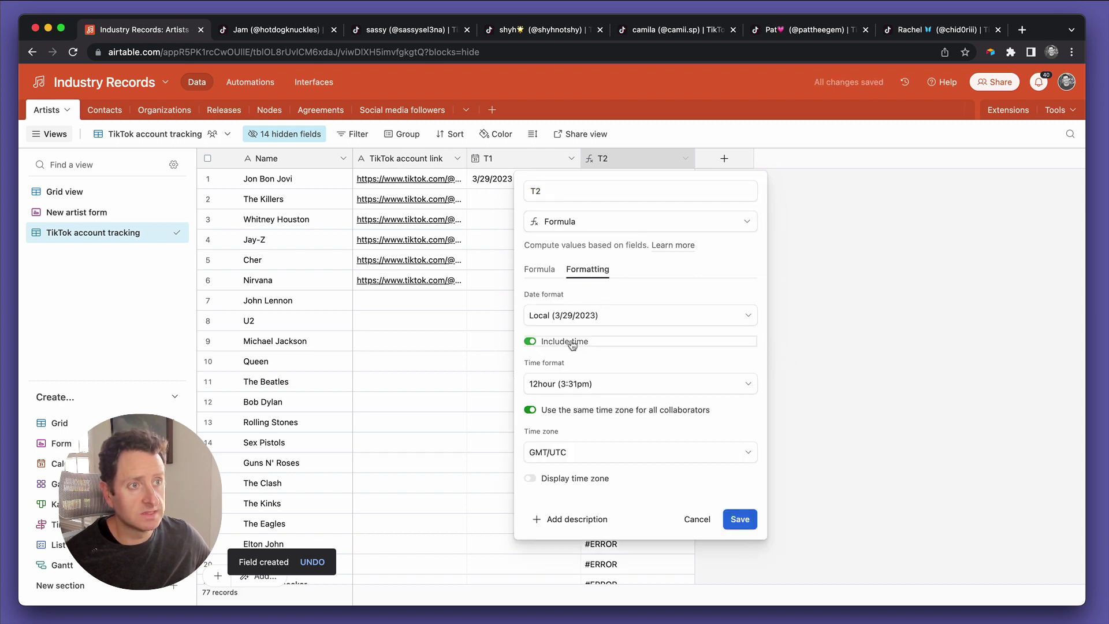
left_click(576, 341)
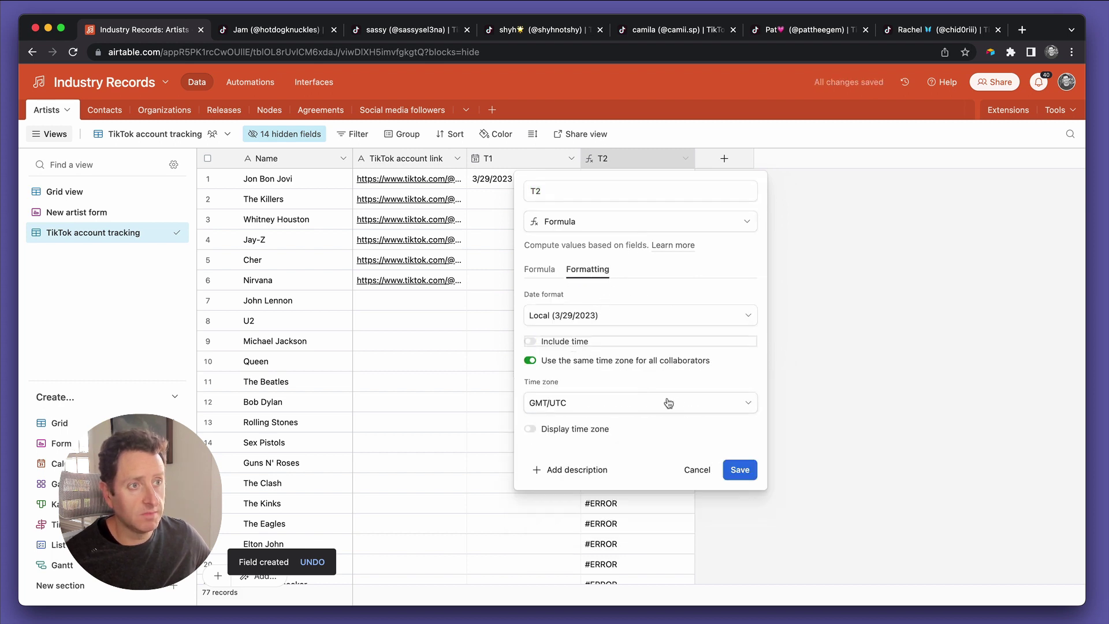
left_click(739, 469)
Keep T1 as a date-only field with Include time off and save it
double_click(498, 160)
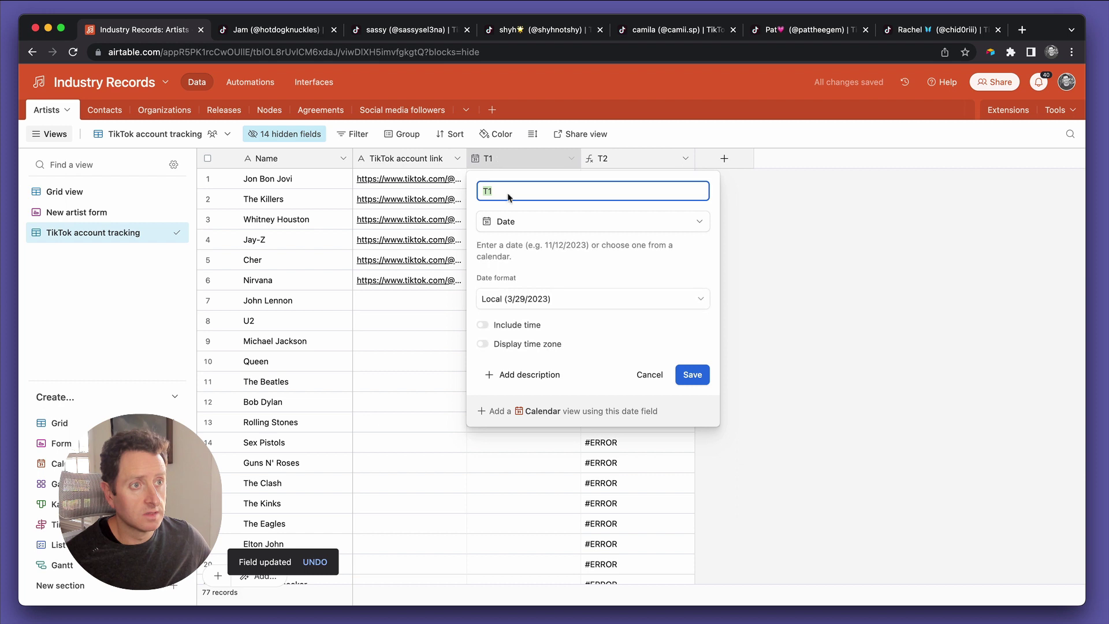
left_click(527, 325)
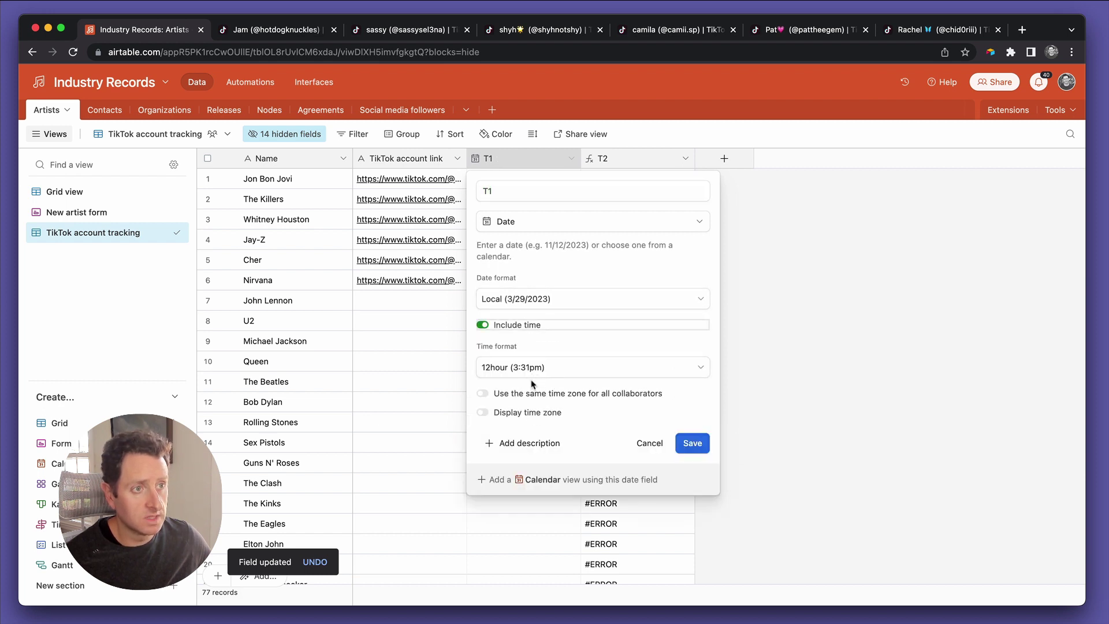
left_click(528, 392)
left_click(525, 327)
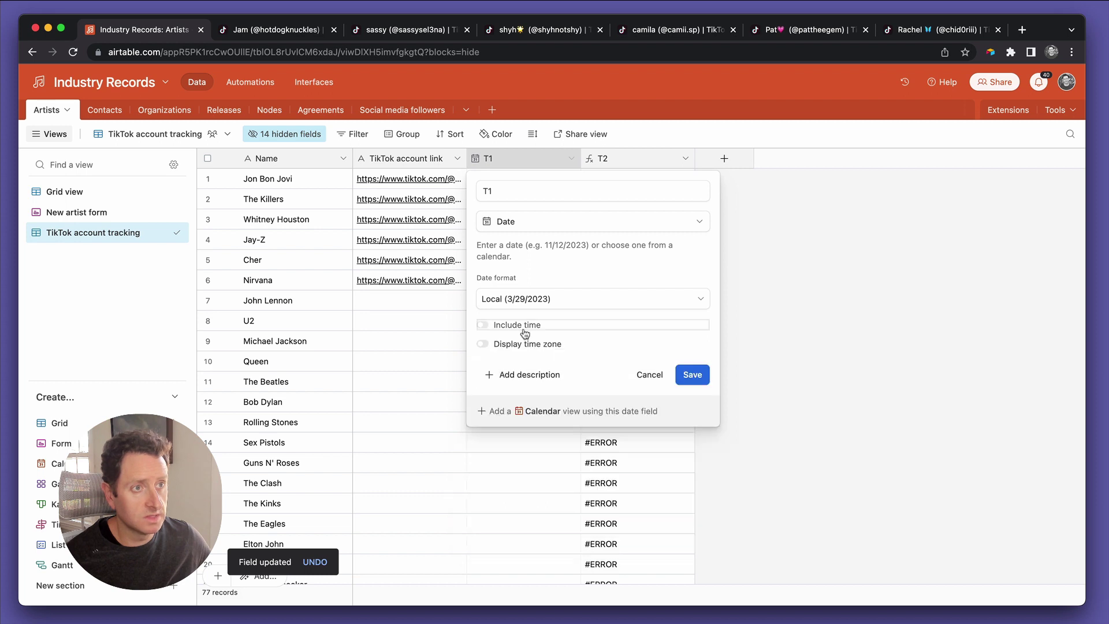
left_click(698, 379)
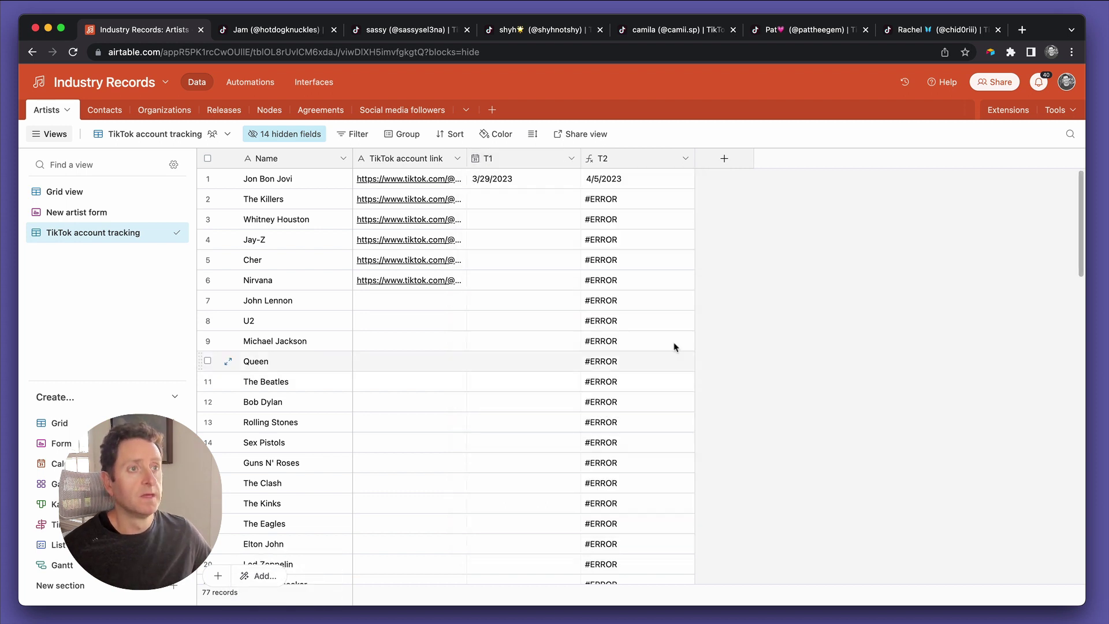
Copy the 3/29/2023 T1 date into T1 for artists in rows 2–6
left_click(534, 183)
key("super+c")
key("Down")
key("shift+Down")
key("shift+Down")
key("shift+Down")
key("shift+Down")
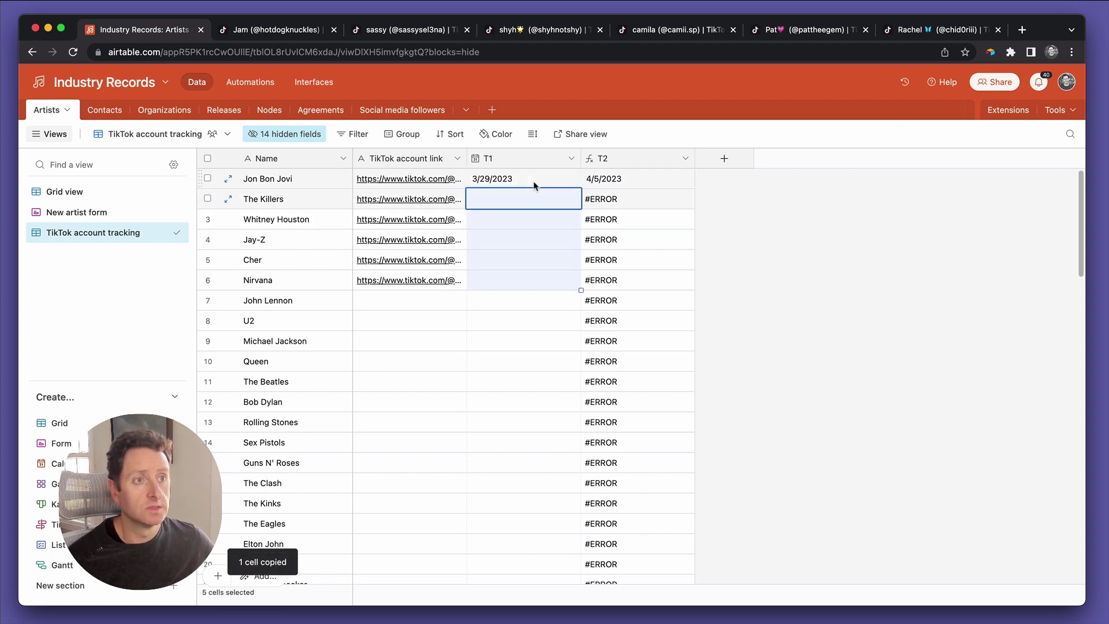
key("super+v")
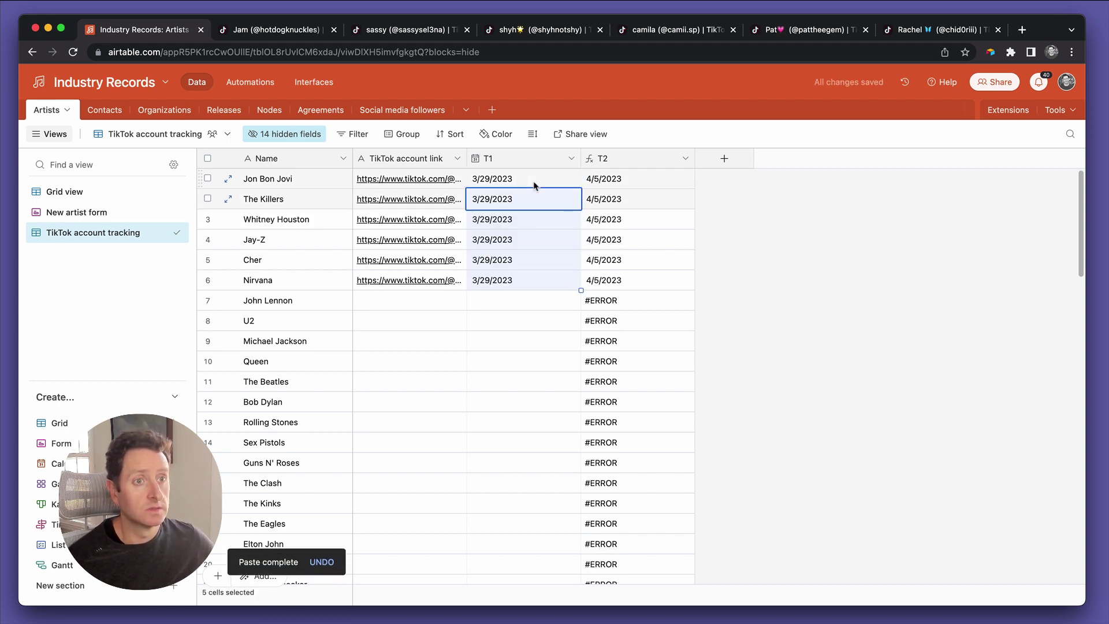
Filter the view to TikTok account link is not empty and widen that column
left_click(354, 133)
left_click(380, 181)
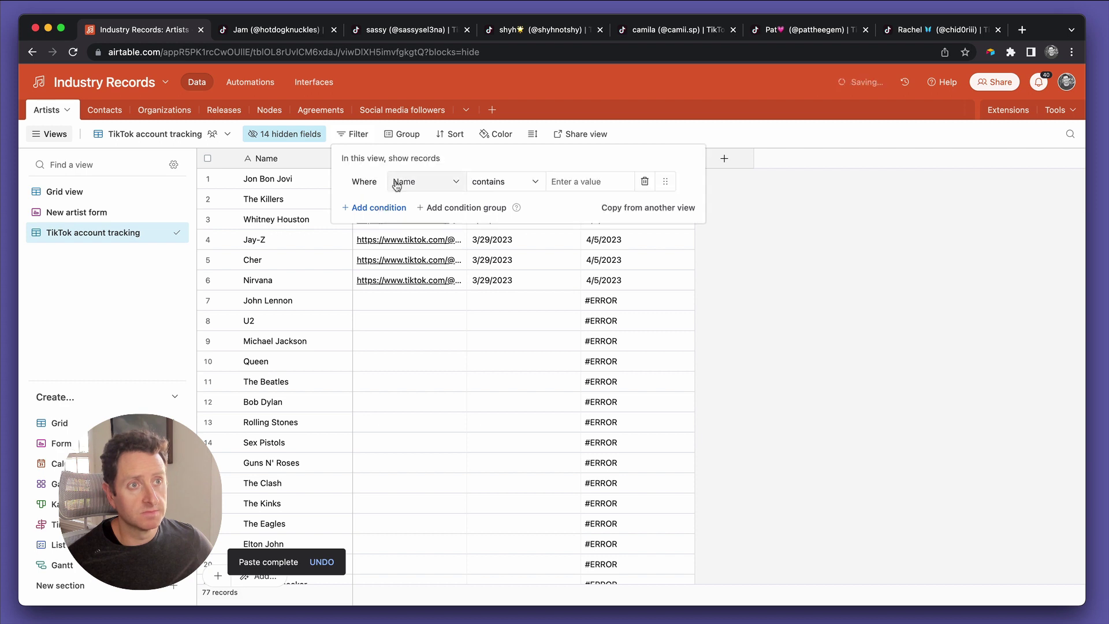
left_click(416, 186)
scroll(440, 266, "down", 10)
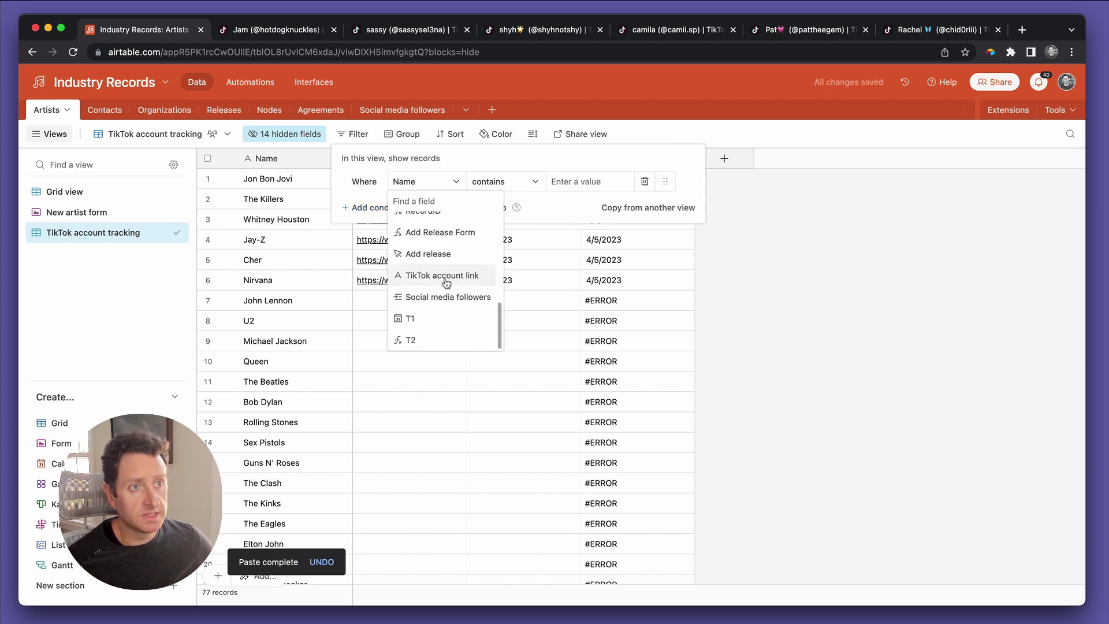
left_click(449, 276)
left_click(497, 185)
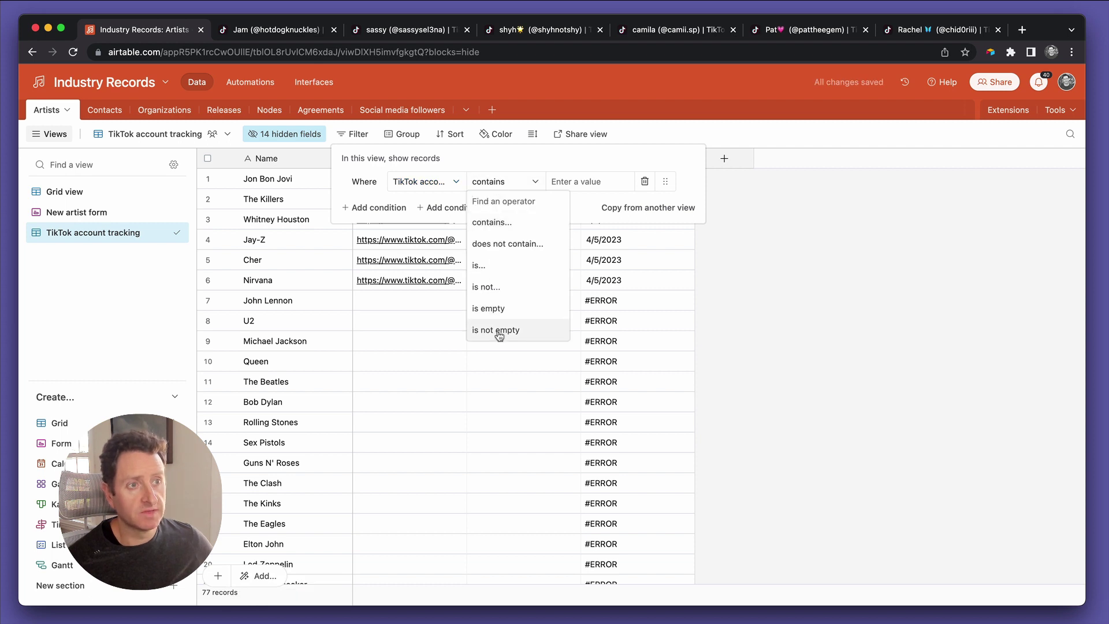
left_click(500, 343)
left_click(491, 182)
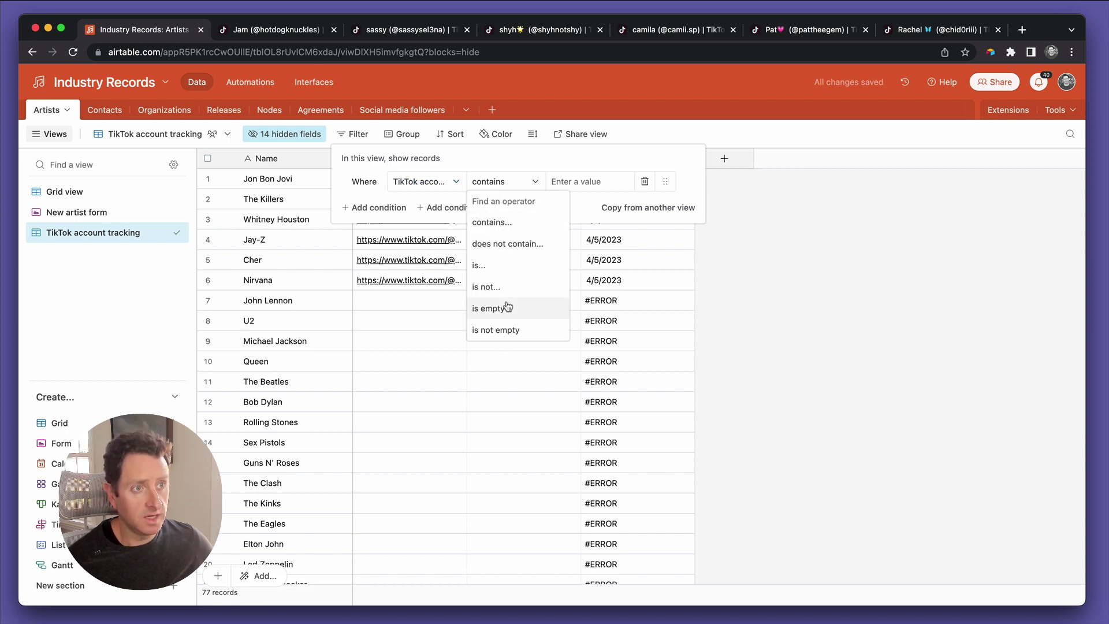
left_click(507, 328)
left_click(661, 307)
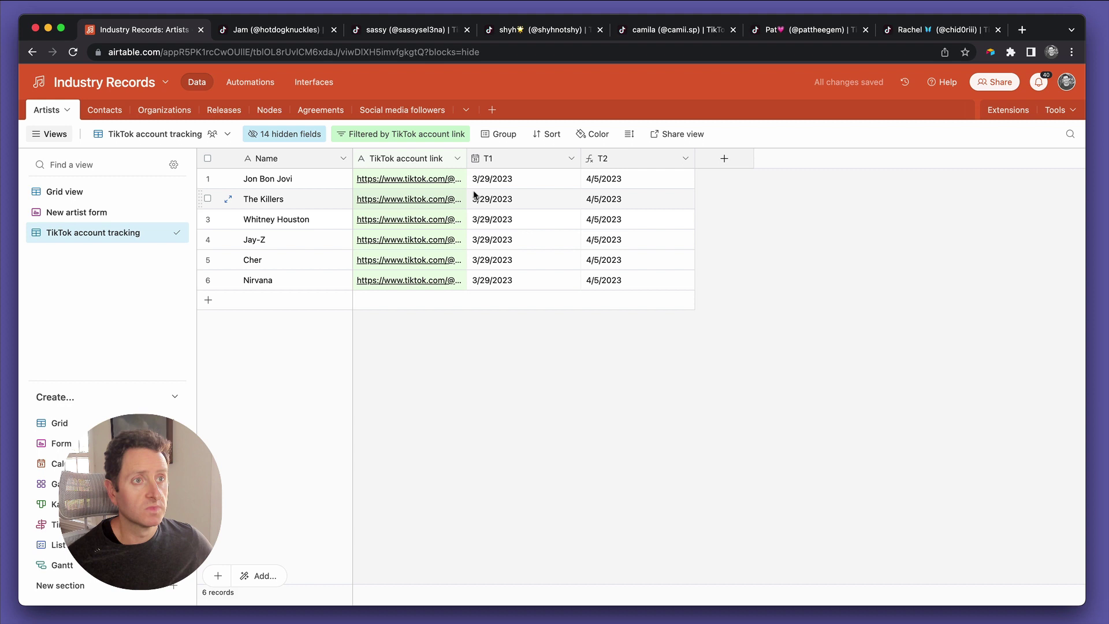
left_click_drag(468, 158, 530, 159)
Enter 3/22 as Jon Bon Jovi's T1 and check T2 updates to 3/29/2023
left_click(565, 179)
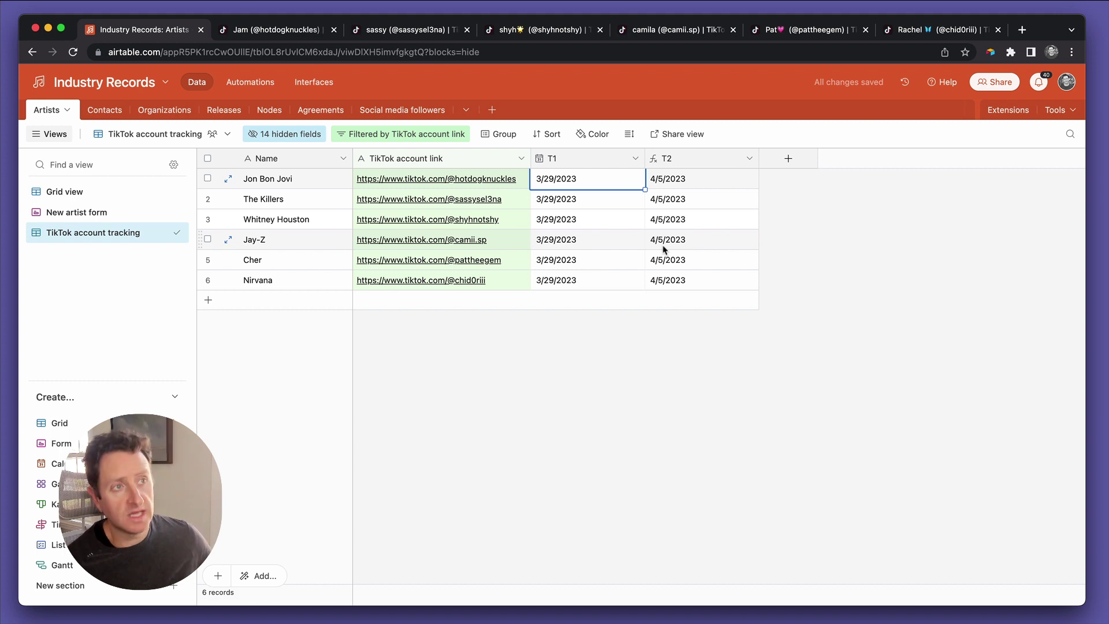
key("Right")
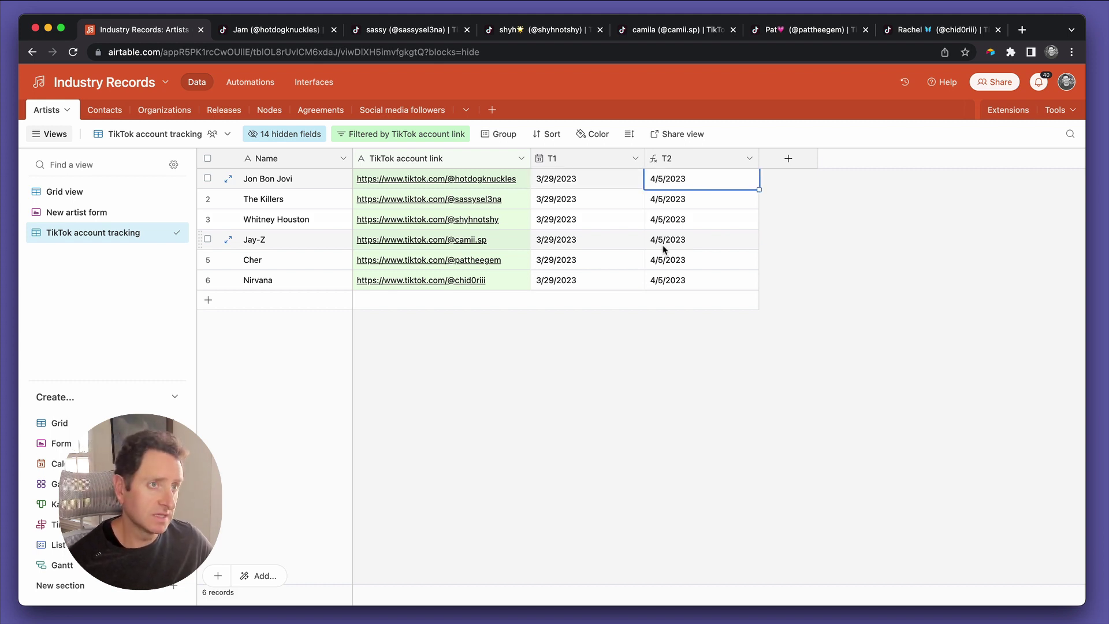
key("Left")
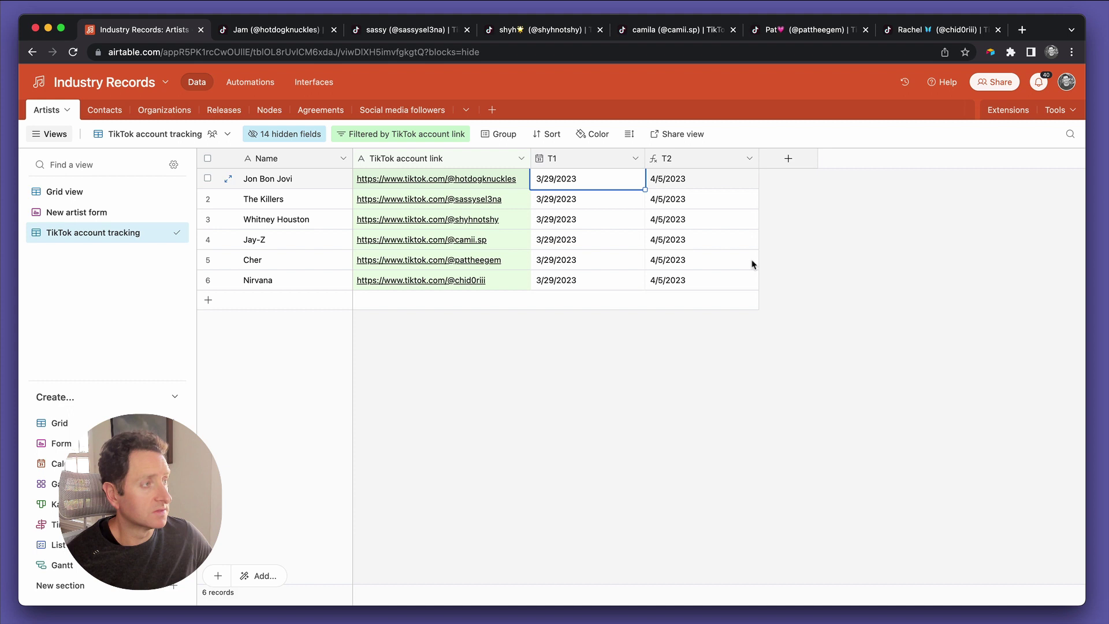
type("3/22")
key("Tab")
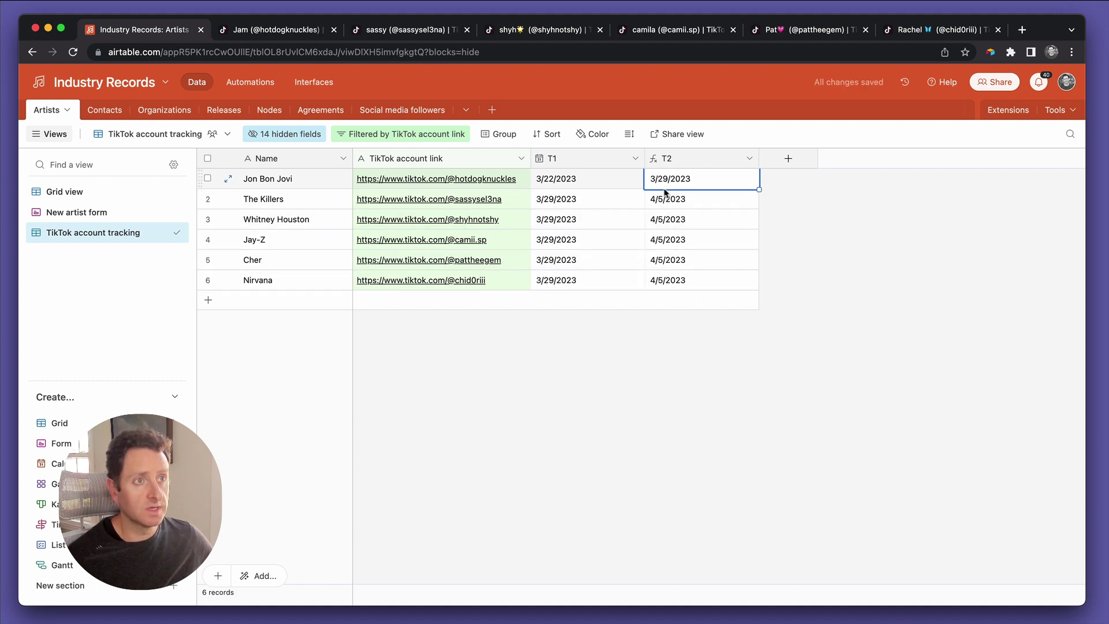
key("Left")
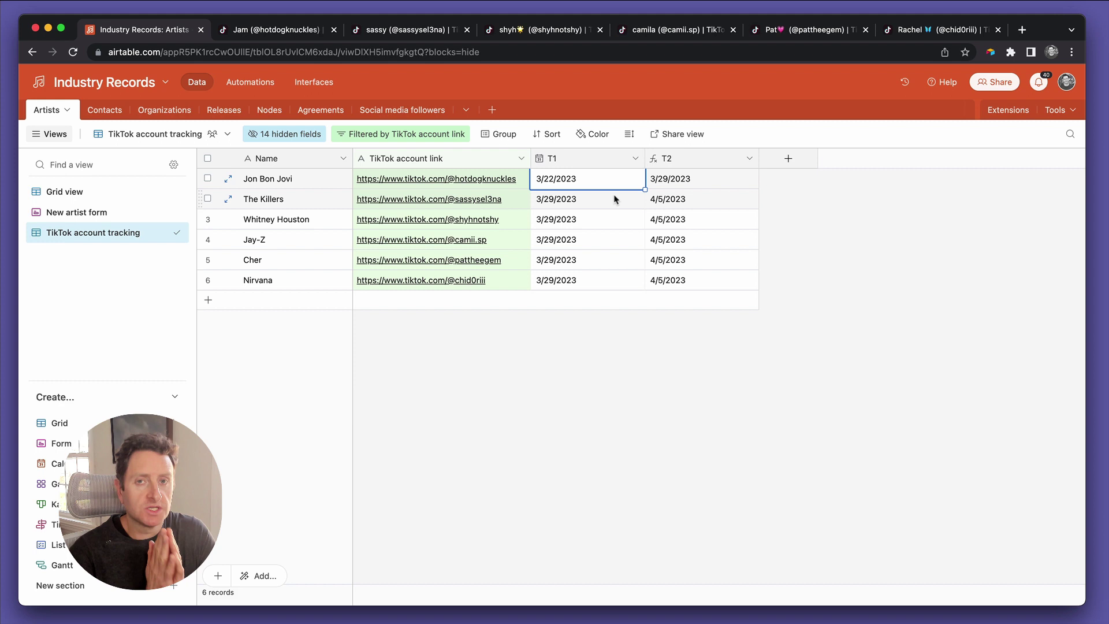
left_click(677, 165)
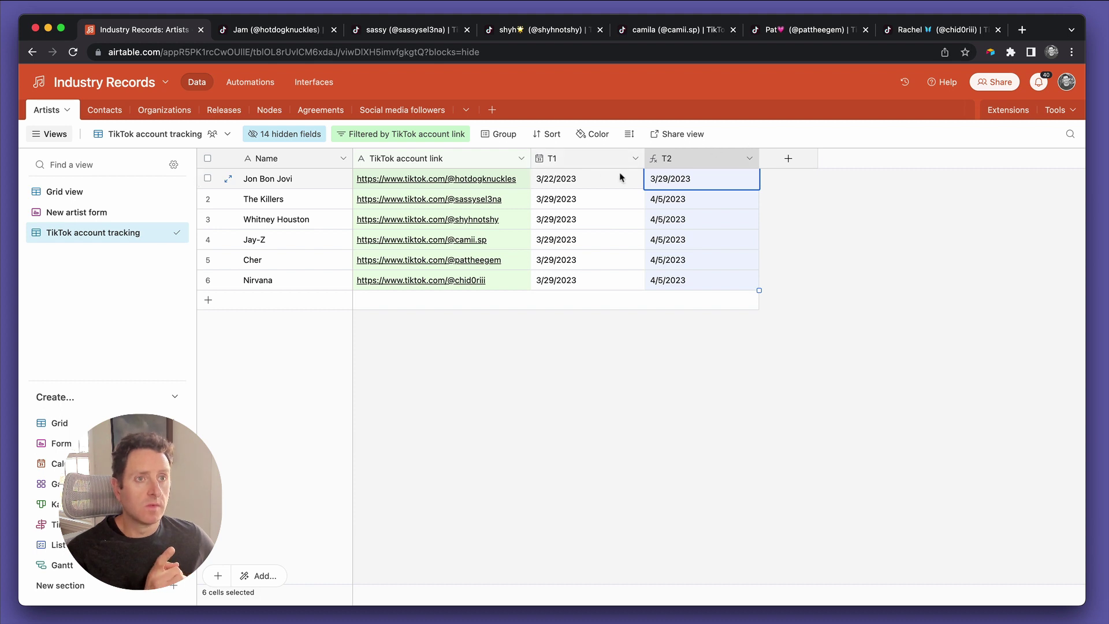
Search the hidden fields list for 'today', then close the list
left_click(295, 135)
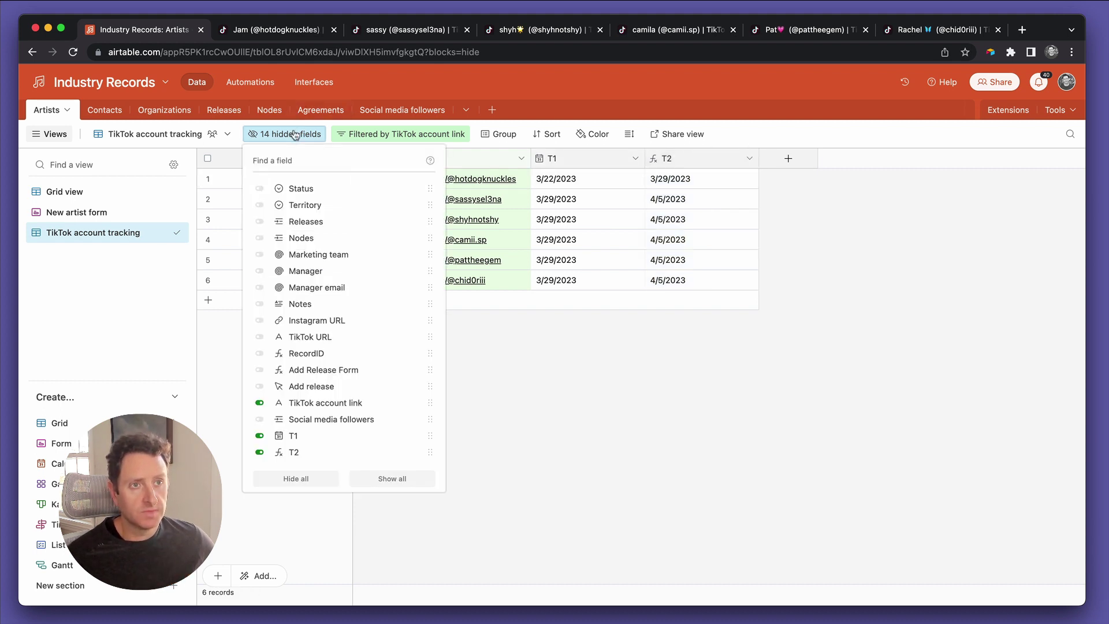
type("today")
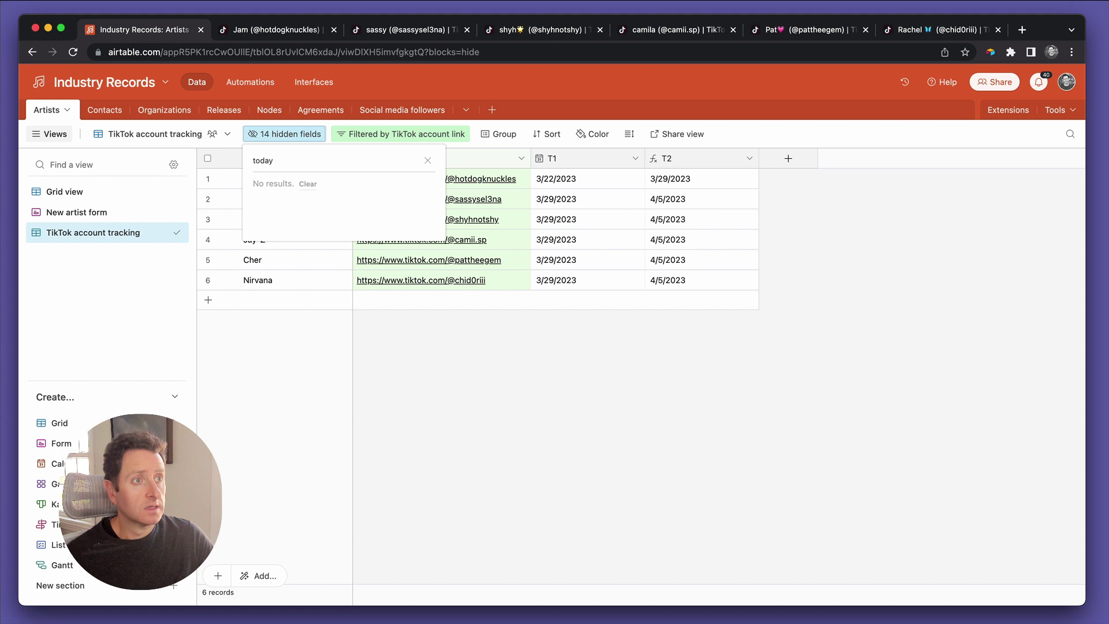
key("BackSpace")
key("BackSpace")
key("BackSpace")
key("BackSpace")
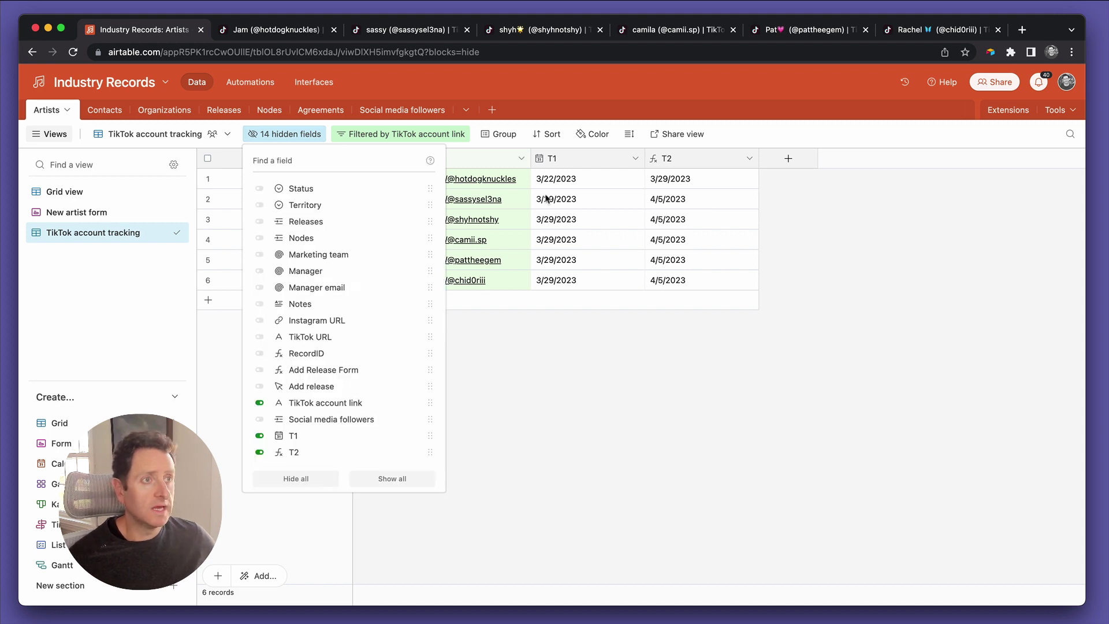
left_click(784, 259)
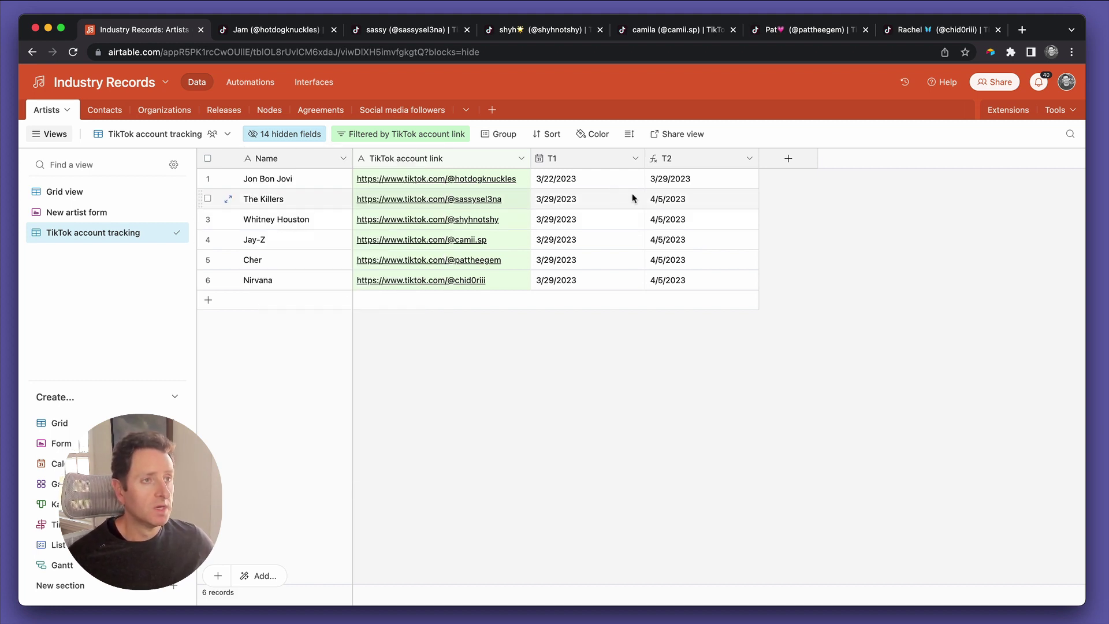
Enter 3/21 as Jon Bon Jovi's T1 and check T2 shows 3/28/2023
left_click(592, 180)
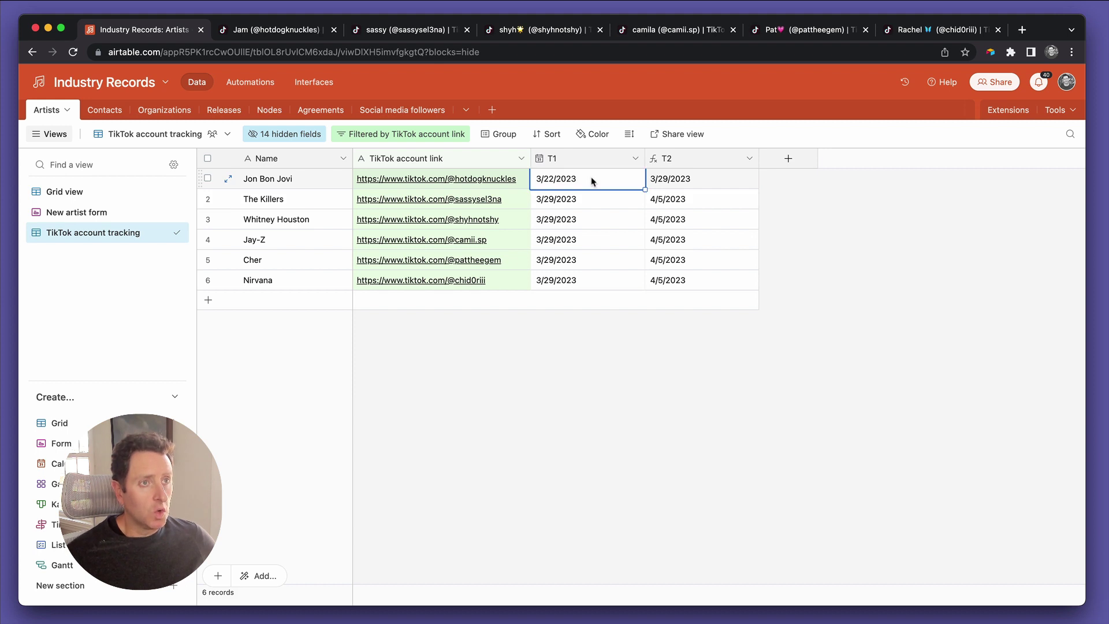
type("3/2")
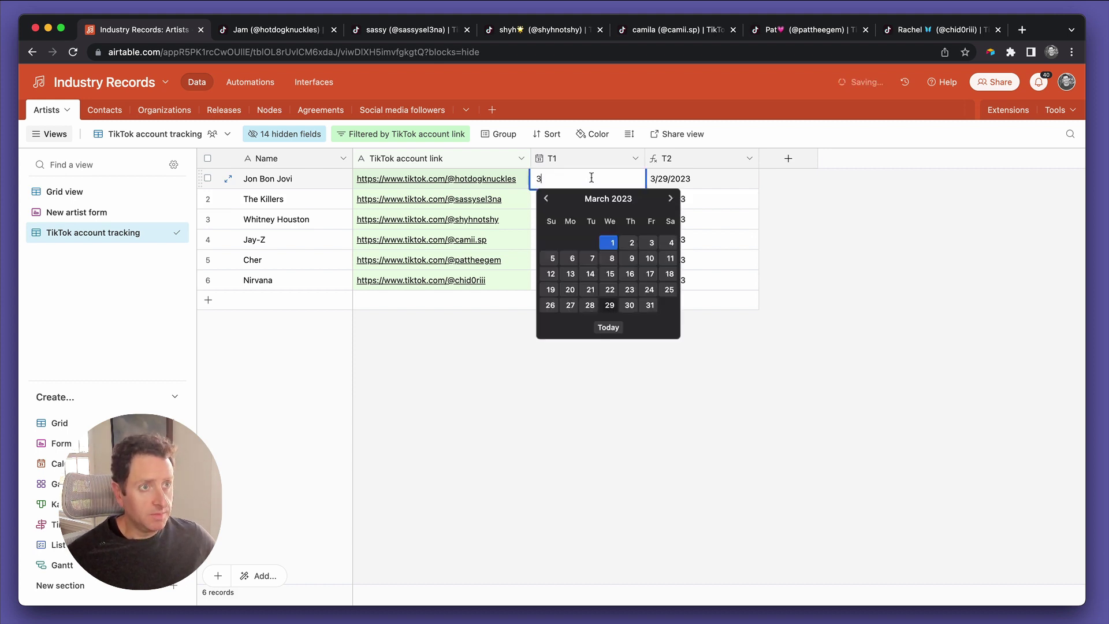
type("1")
key("Tab")
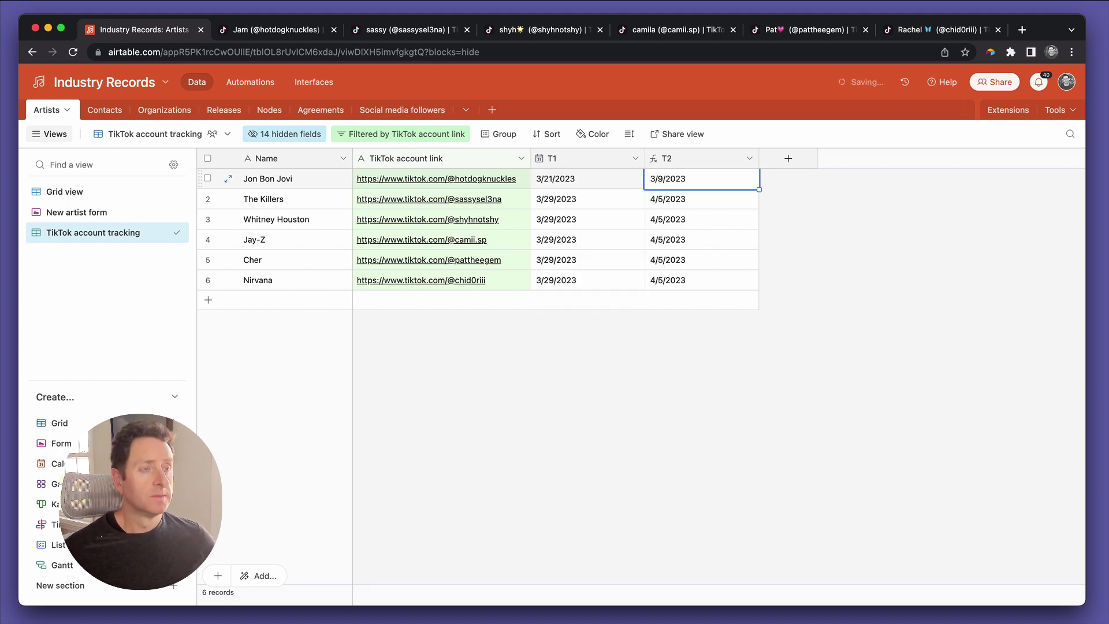
left_click(587, 178)
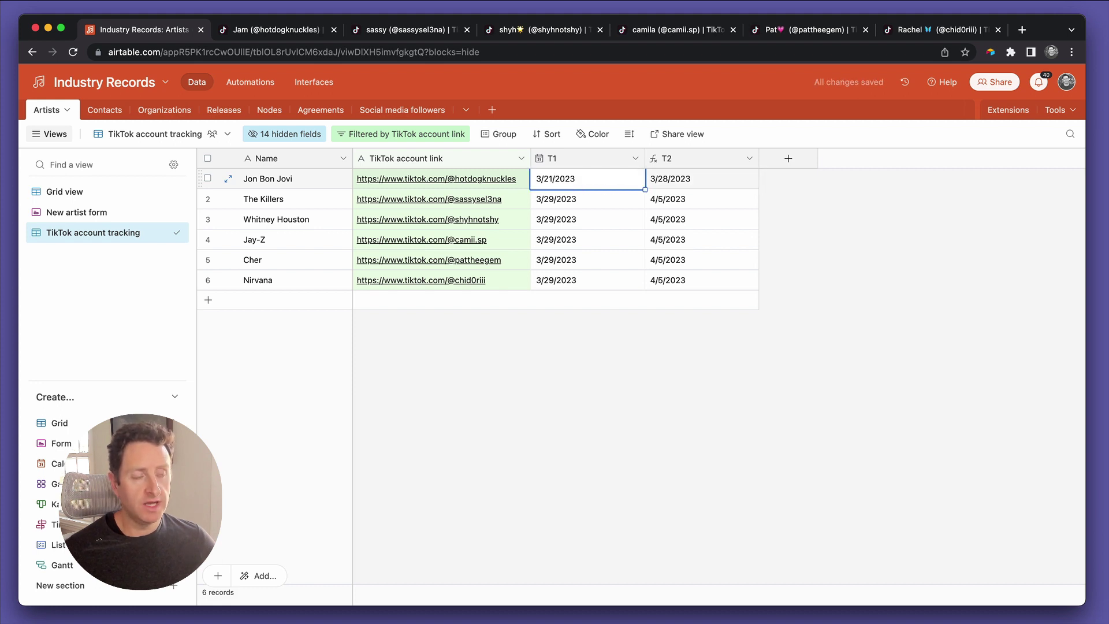
left_click(701, 178)
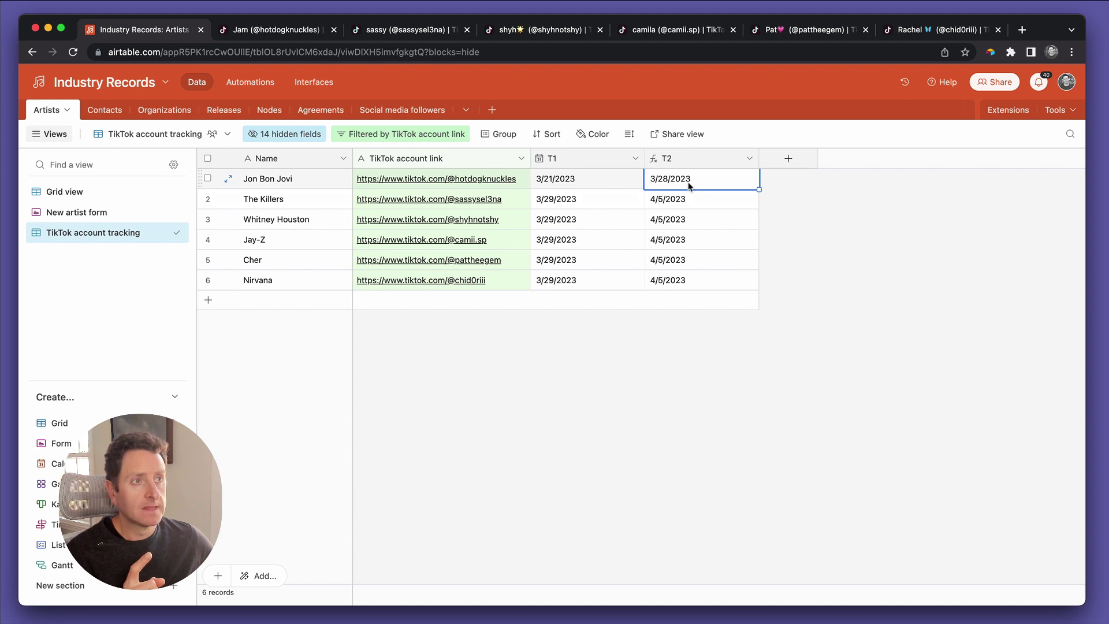
Try Jon Bon Jovi's T1 as 3/22, then 3/23, checking the T2 result
left_click(542, 185)
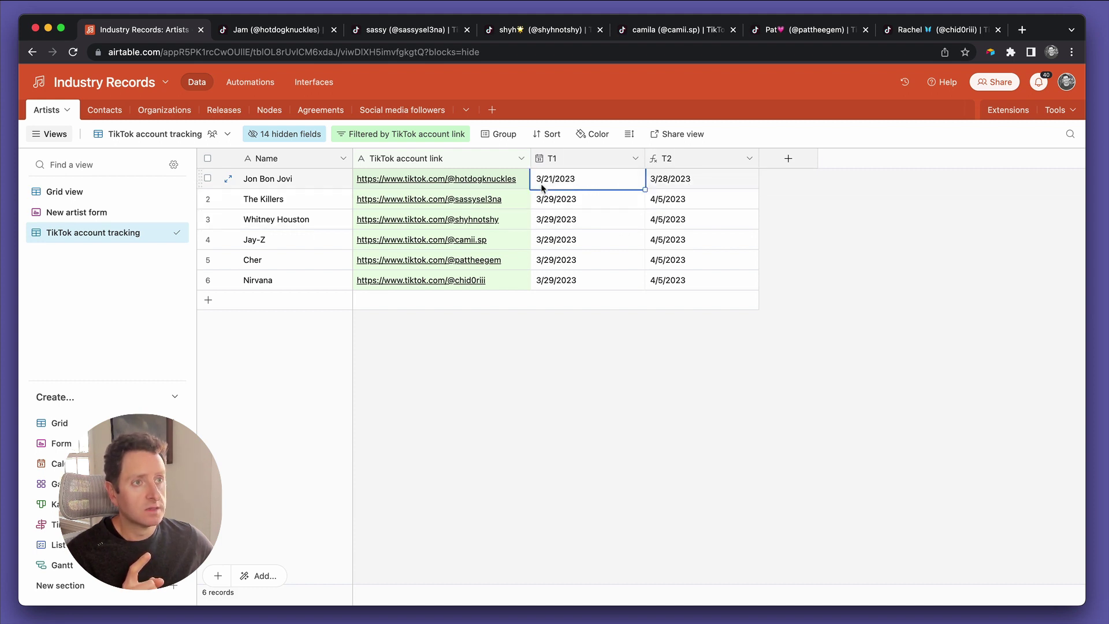
type("3/22")
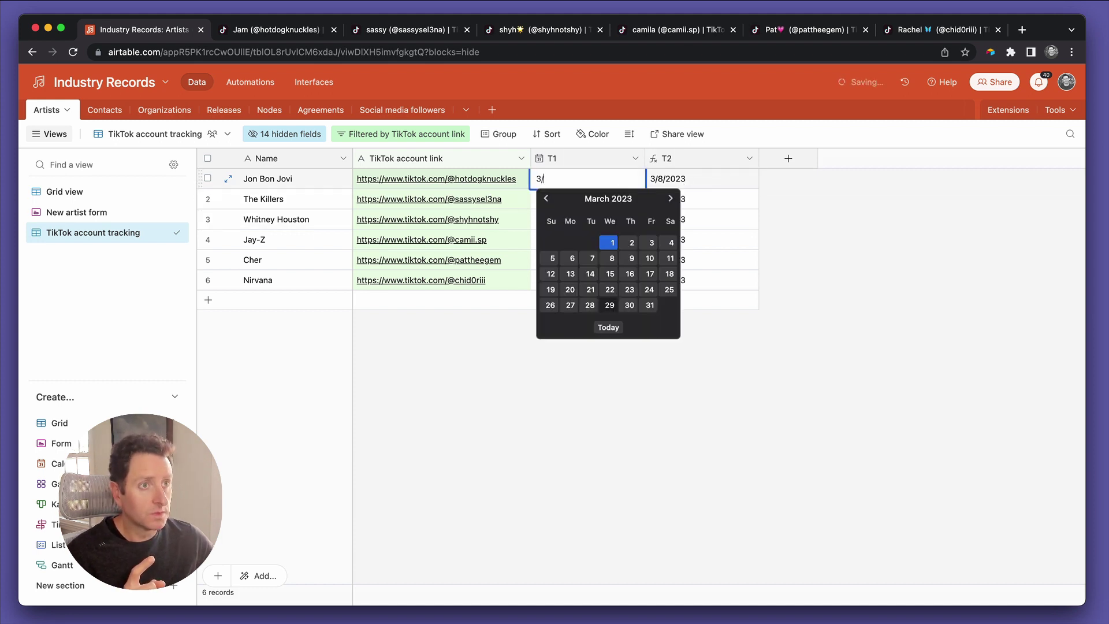
key("Return")
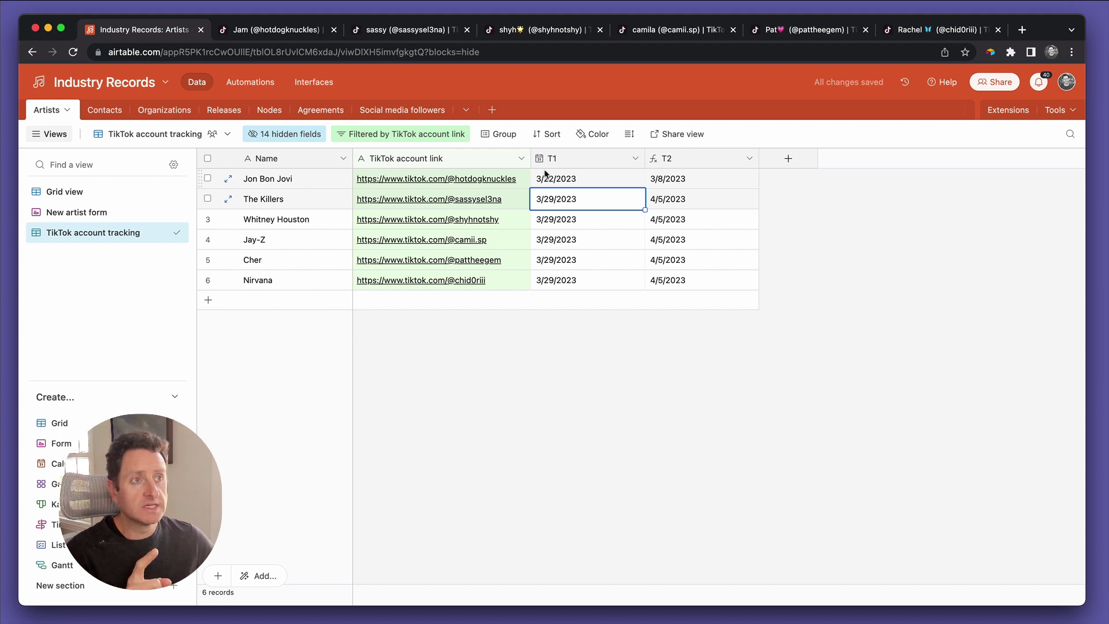
key("Up")
key("Right")
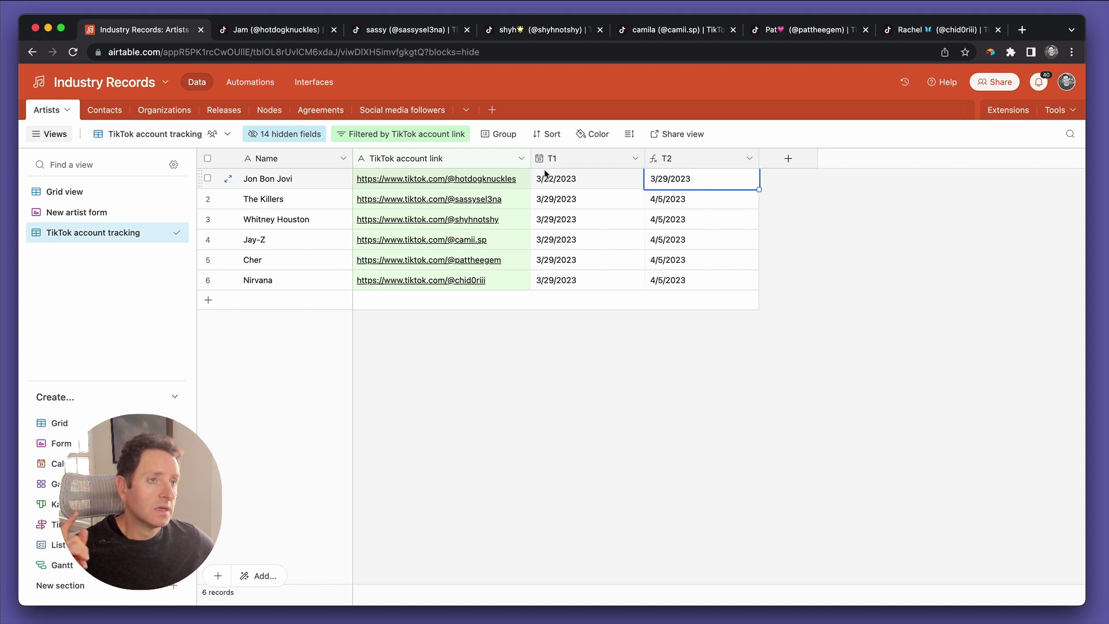
left_click(545, 174)
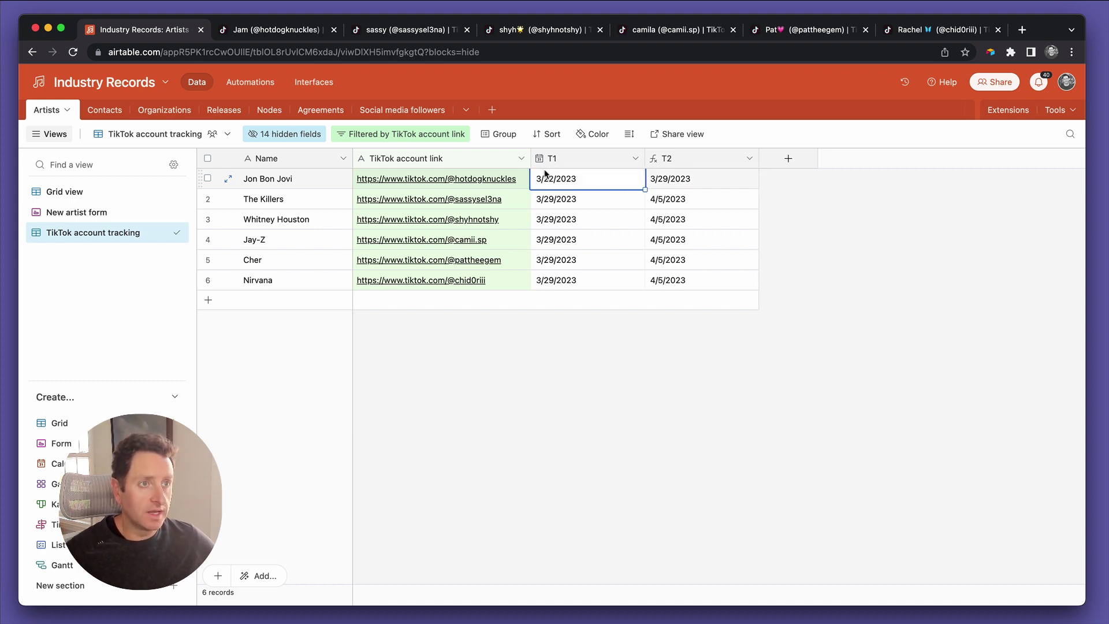
type("3/23")
key("Tab")
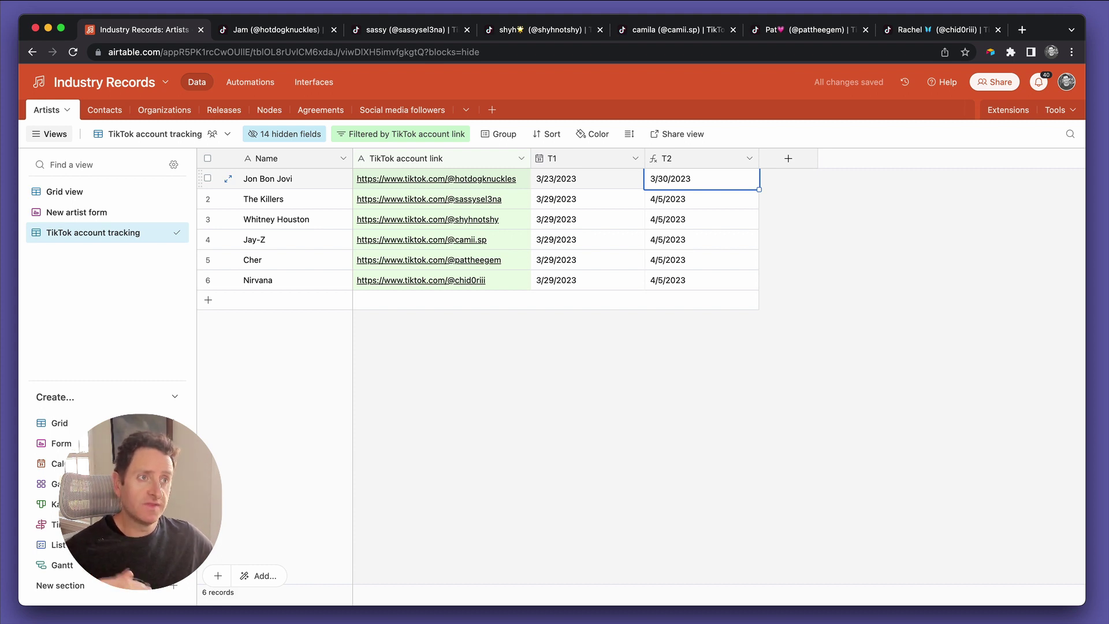
Restore Jon Bon Jovi's T1 to 3/22/2023 and go to the base's Automations
left_click(587, 178)
left_click(702, 179)
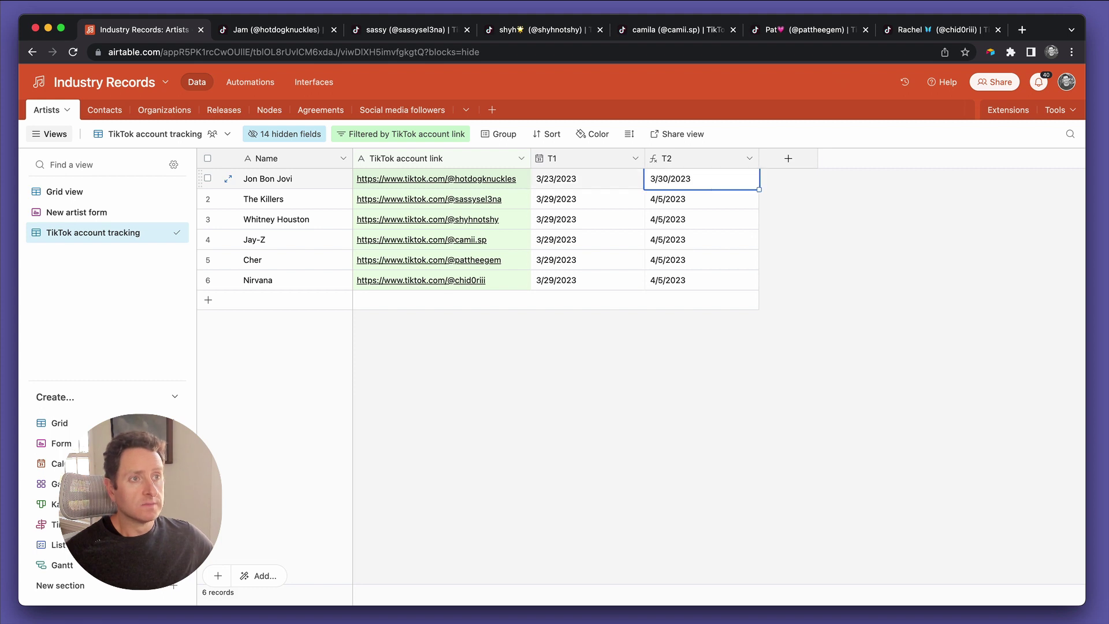
left_click(587, 179)
type("3/22")
key("Return")
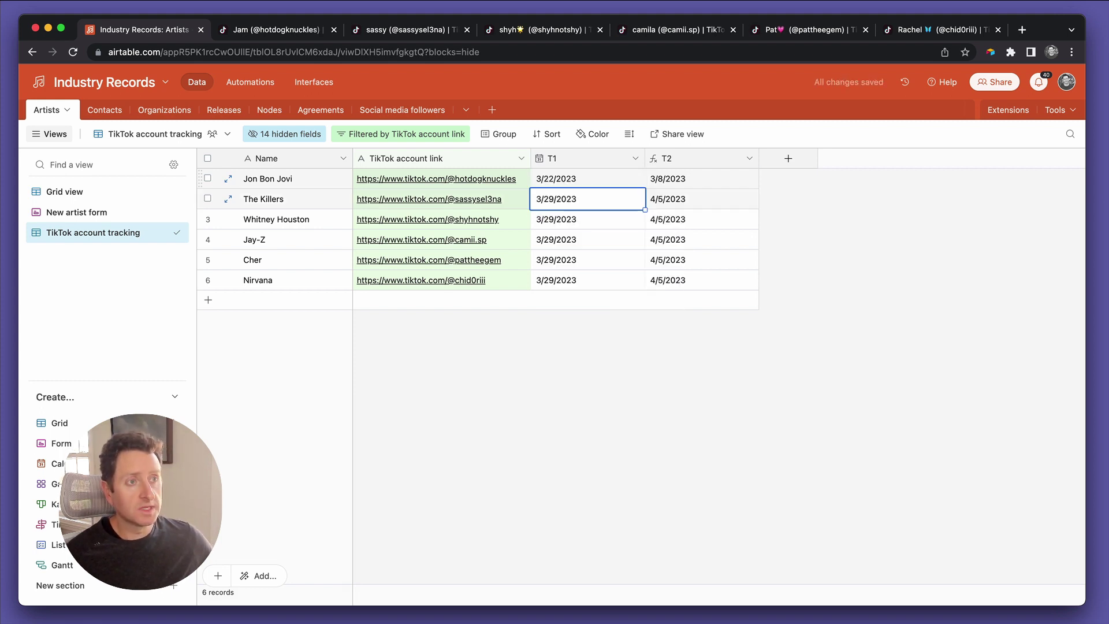
left_click(250, 82)
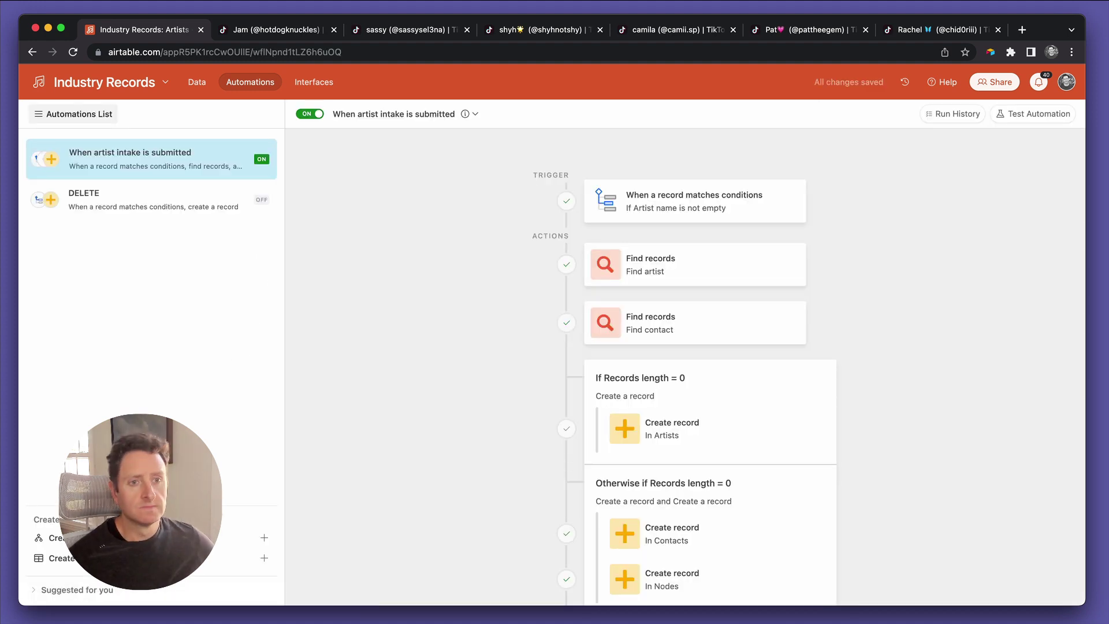
Create a new automation named 'Trigger TikTok tracking record' and list its trigger types
left_click(254, 538)
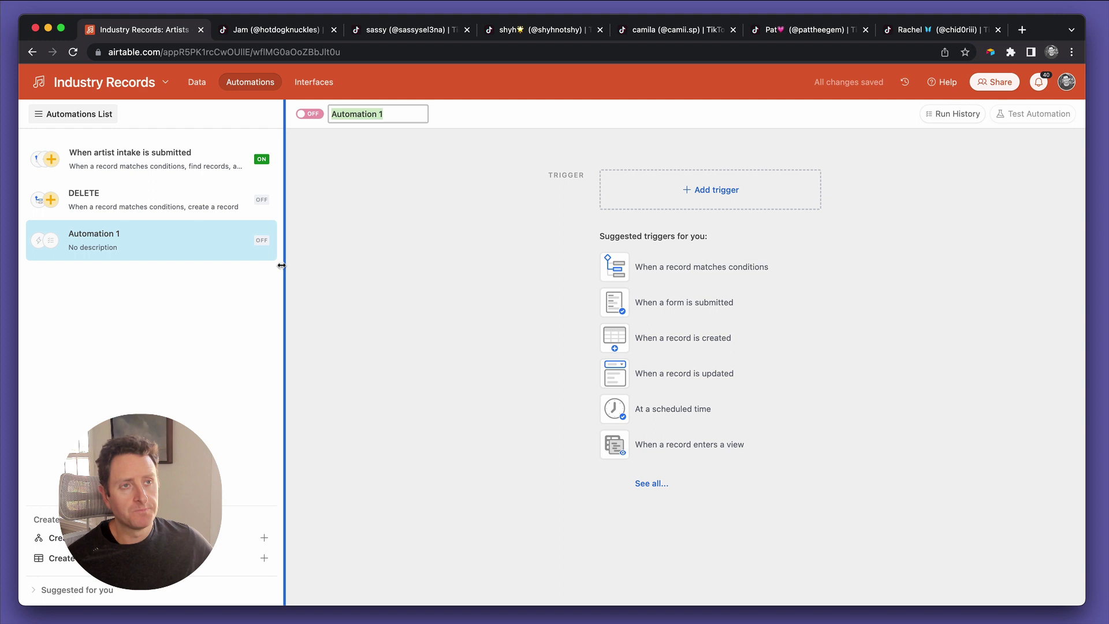
type("TG")
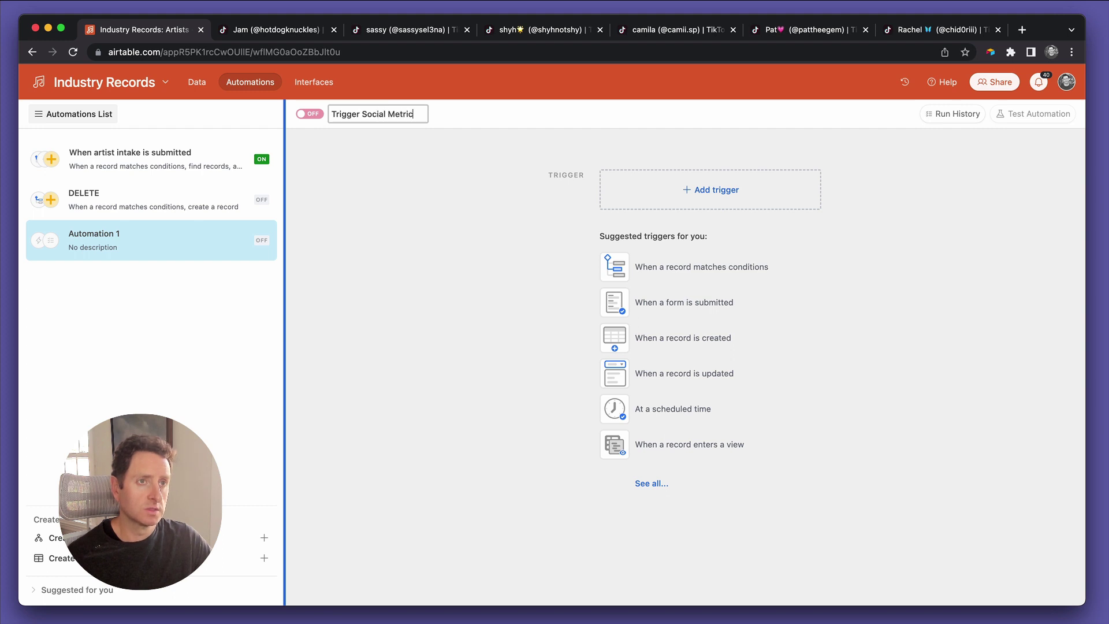
key("BackSpace")
key("BackSpace")
key("BackSpace")
key("BackSpace")
key("BackSpace")
key("BackSpace")
key("BackSpace")
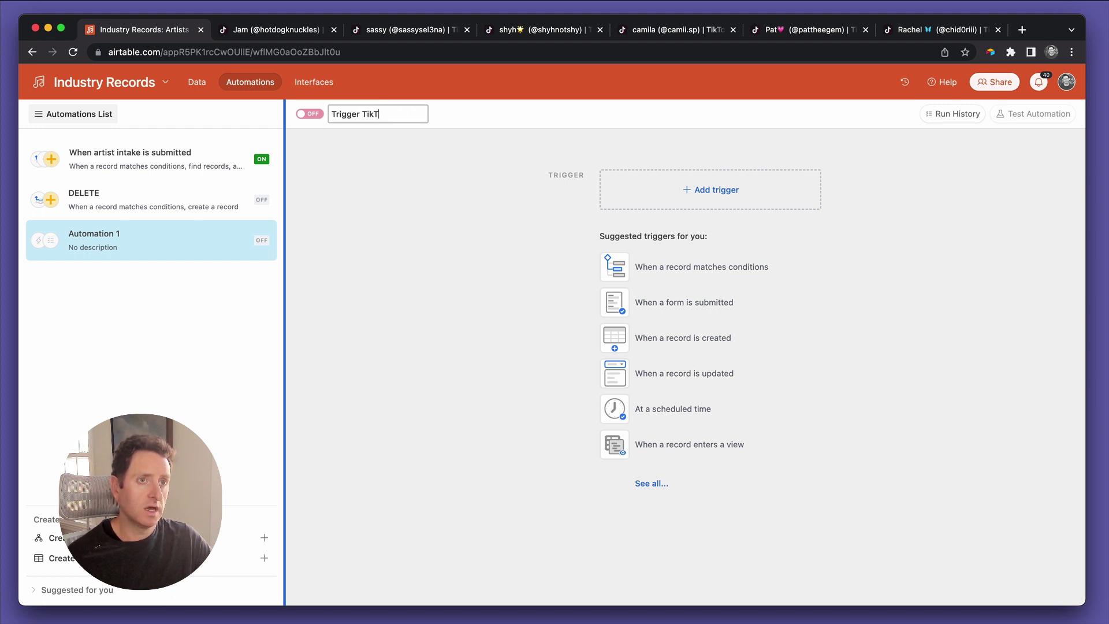
type("record")
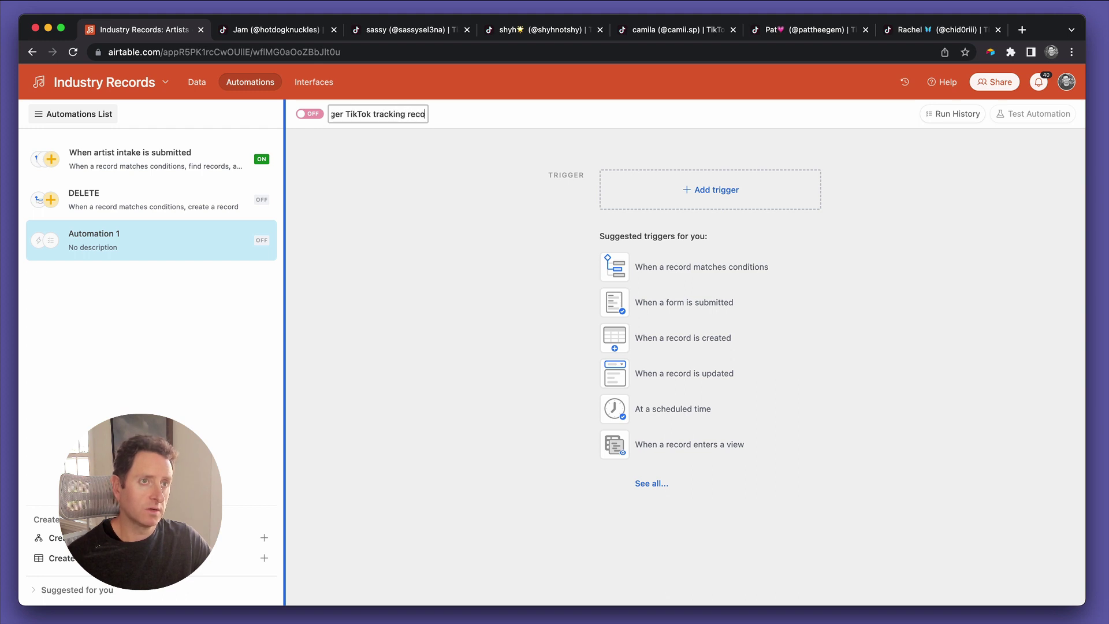
left_click(725, 188)
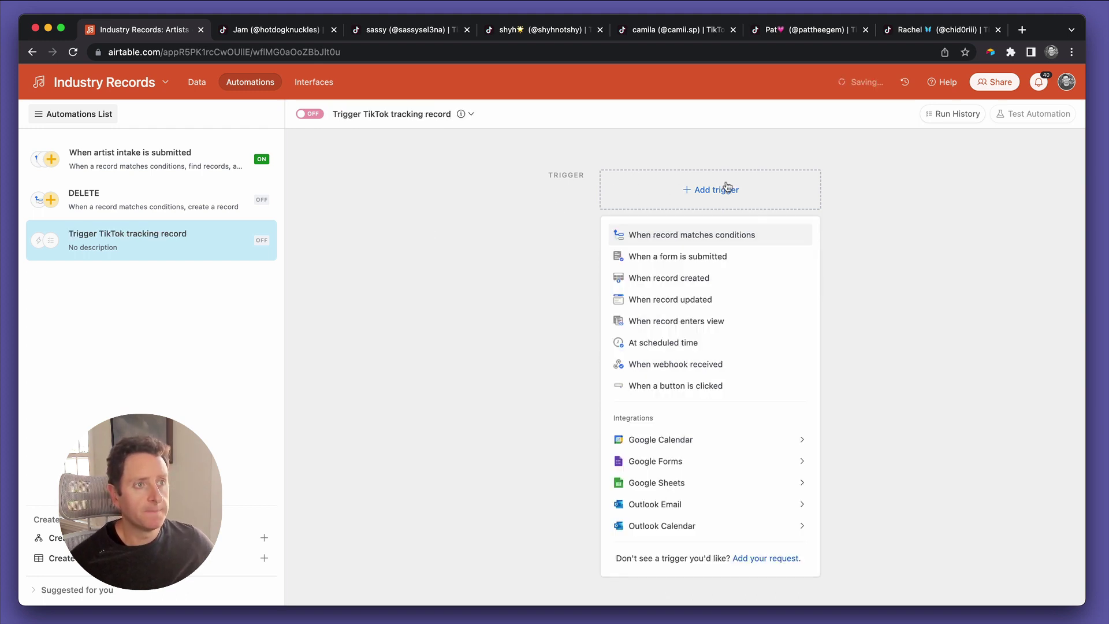
Use a 'record matches conditions' trigger on Artists requiring TikTok account link not empty
left_click(717, 236)
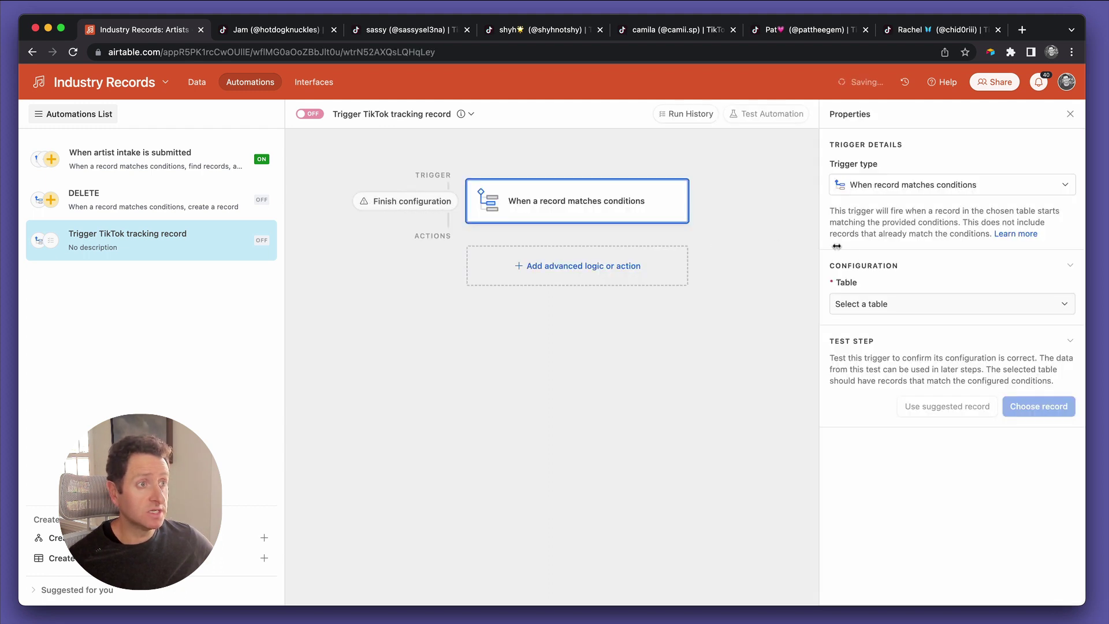
left_click(883, 303)
left_click(881, 347)
left_click(874, 354)
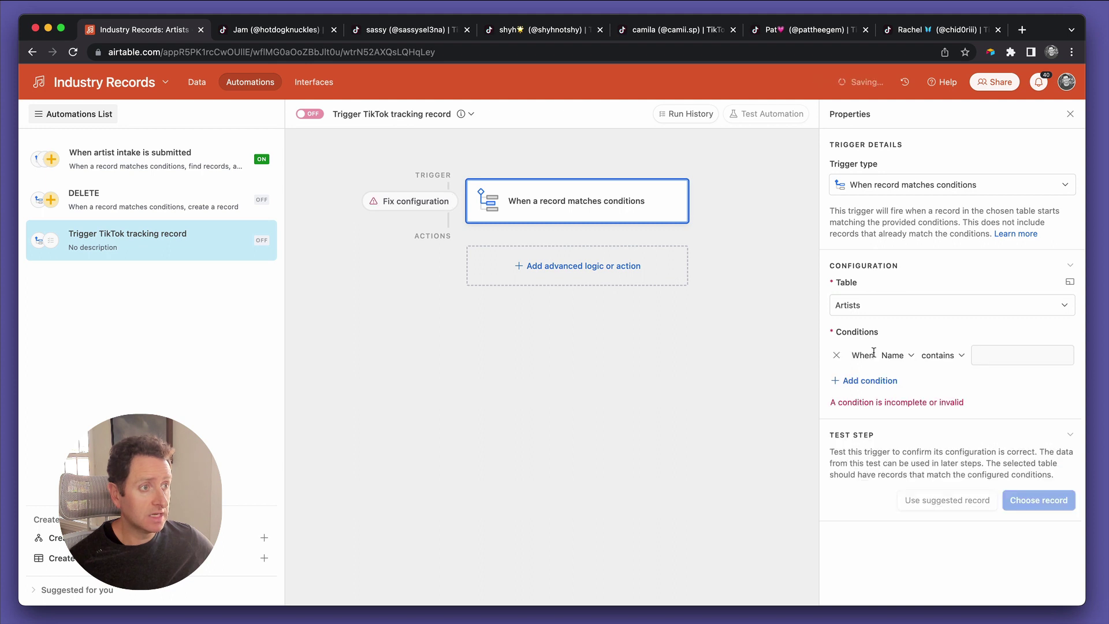
left_click(895, 356)
type("tikt")
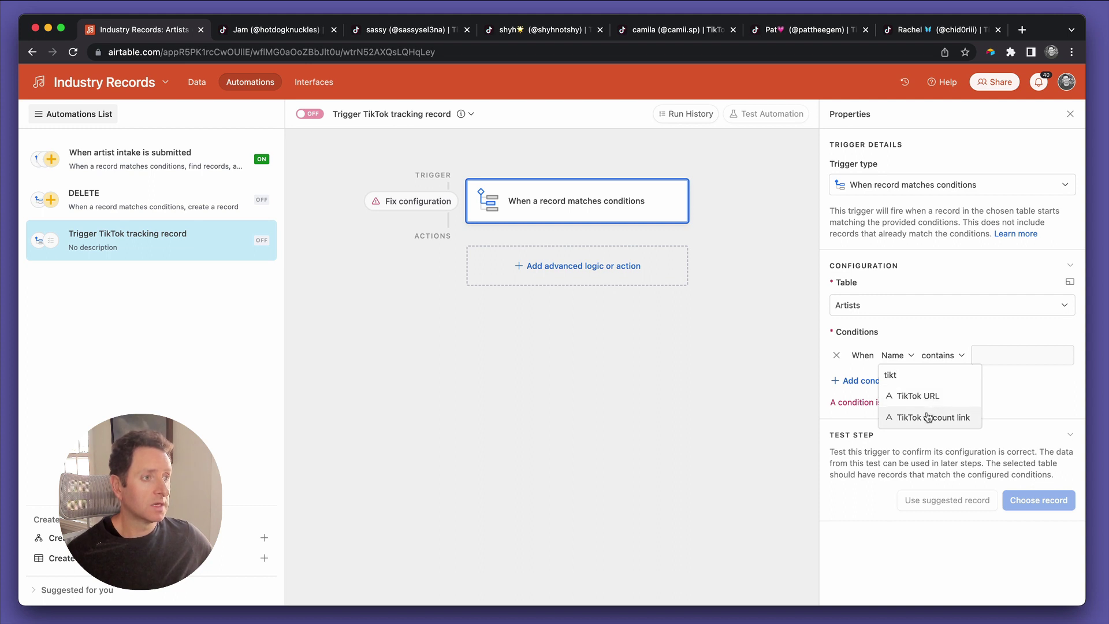
left_click(928, 417)
left_click(1001, 354)
left_click(1006, 504)
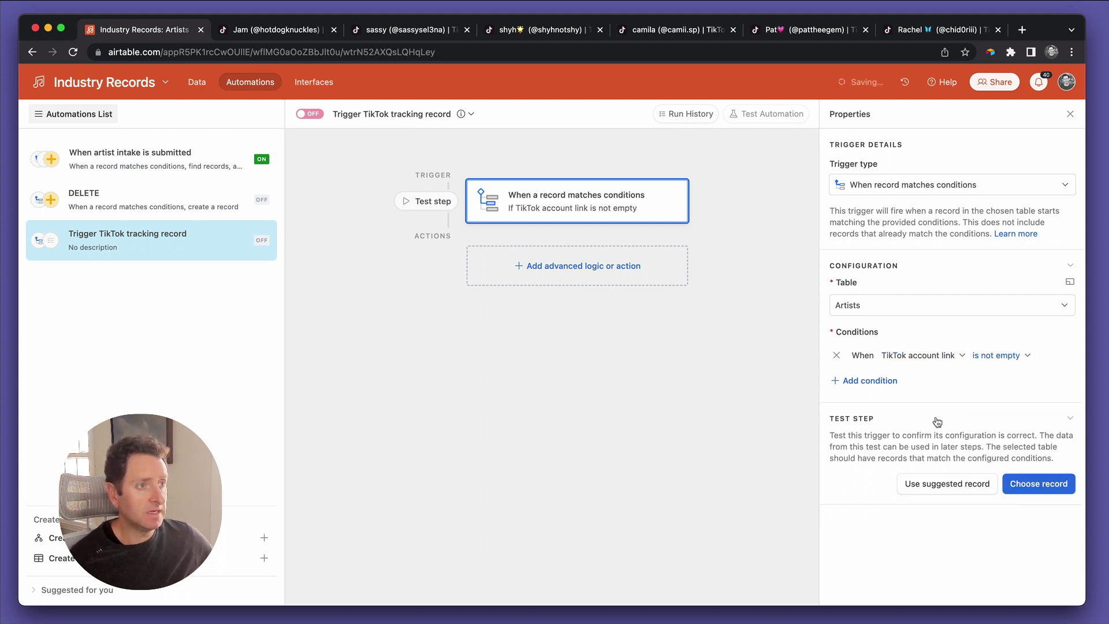
Add a second condition that T2 is today, then choose a test record
left_click(883, 392)
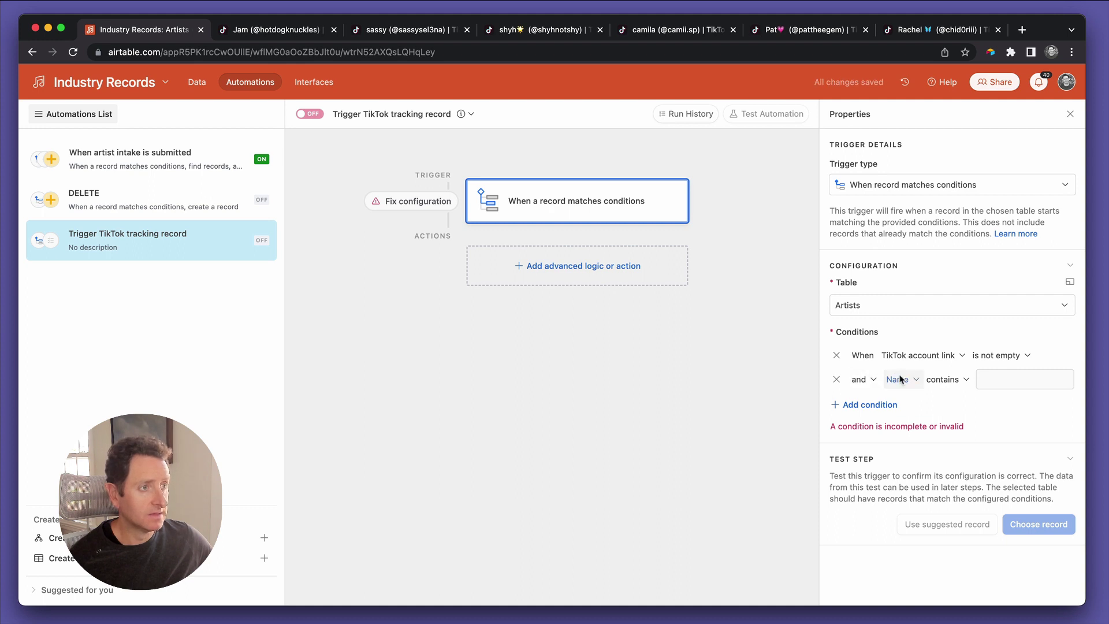
left_click(899, 379)
scroll(919, 431, "down", 10)
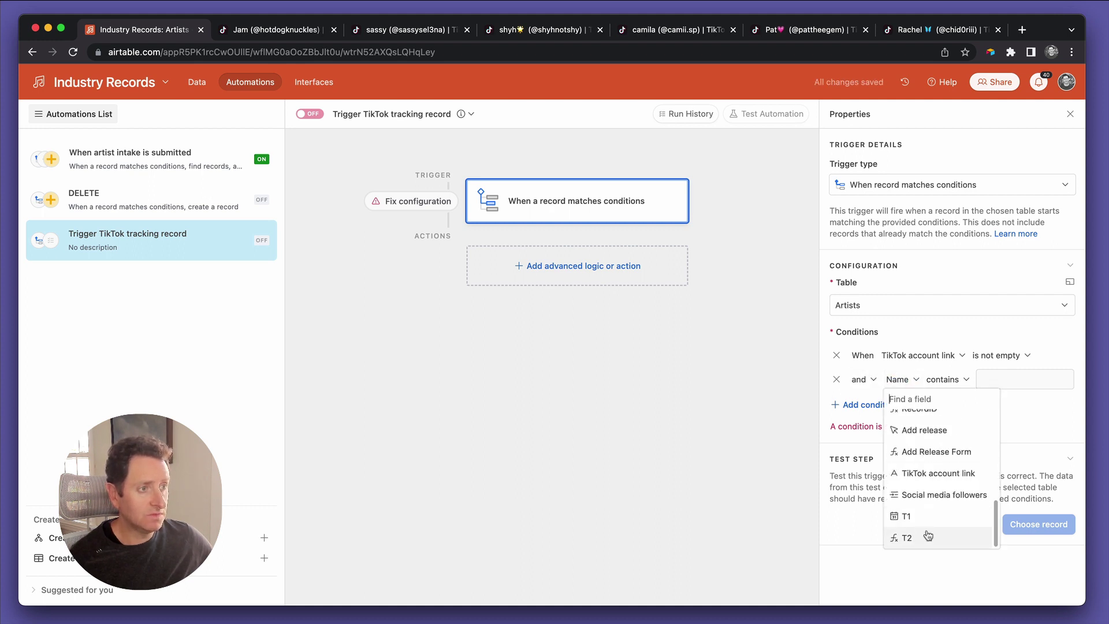
left_click(924, 537)
left_click(951, 379)
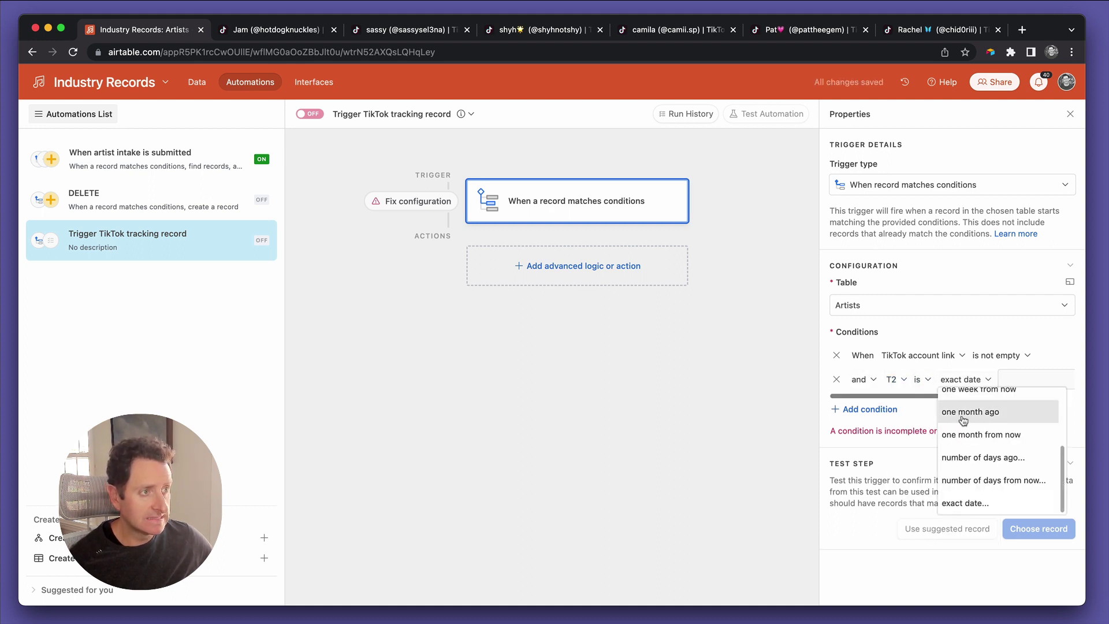
left_click(962, 403)
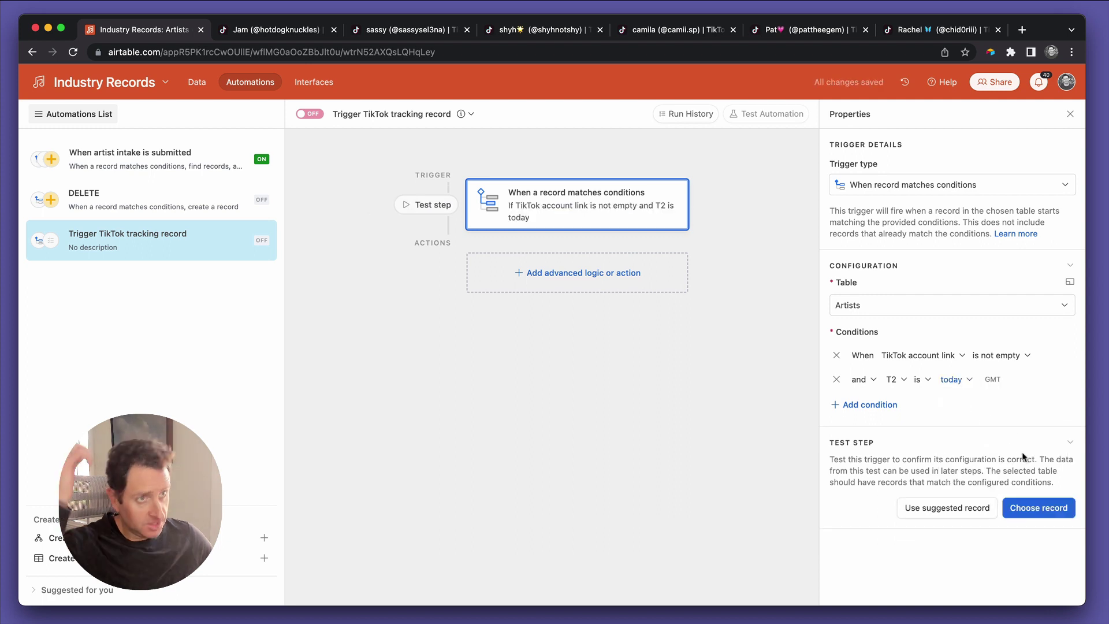
left_click(1022, 508)
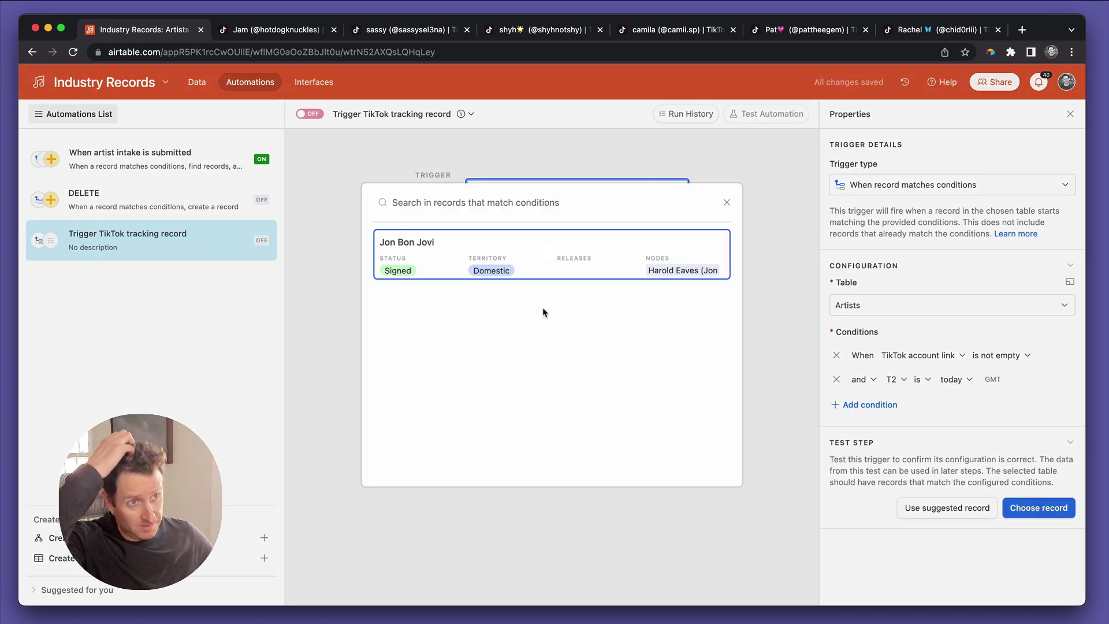
Test the trigger with Jon Bon Jovi, then add and delete an Update record action
left_click(534, 269)
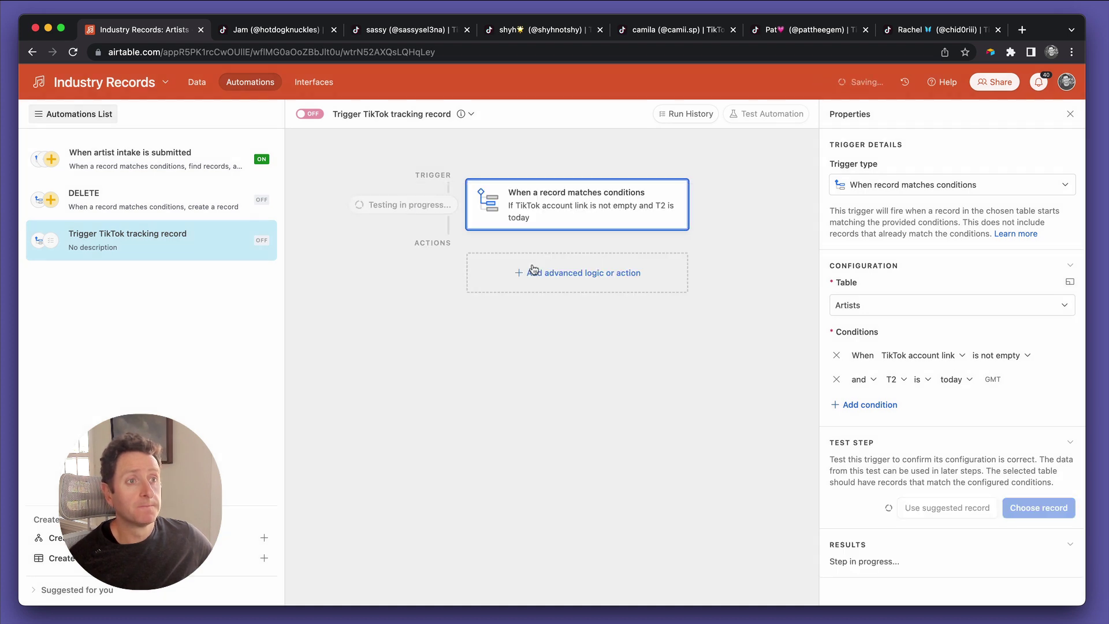
left_click(560, 271)
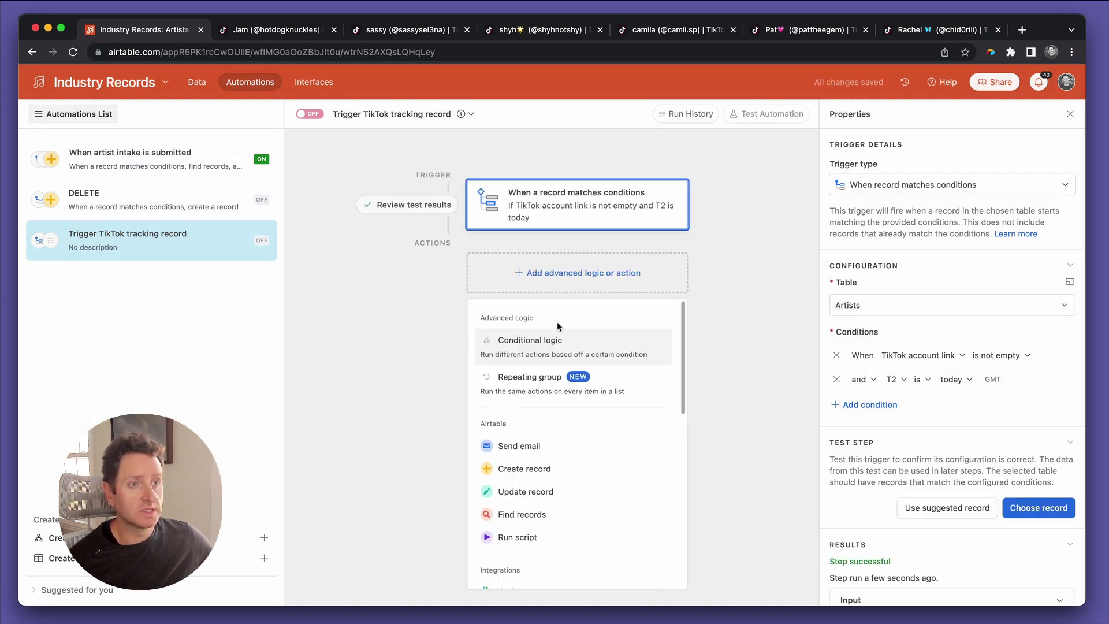
left_click(538, 492)
left_click(883, 415)
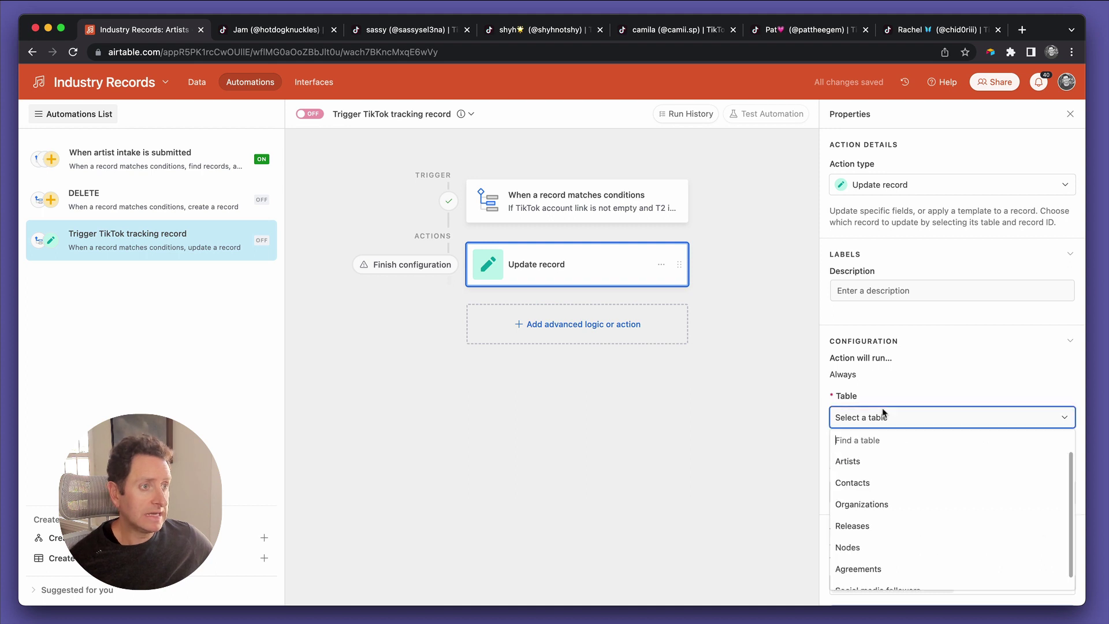
left_click(582, 284)
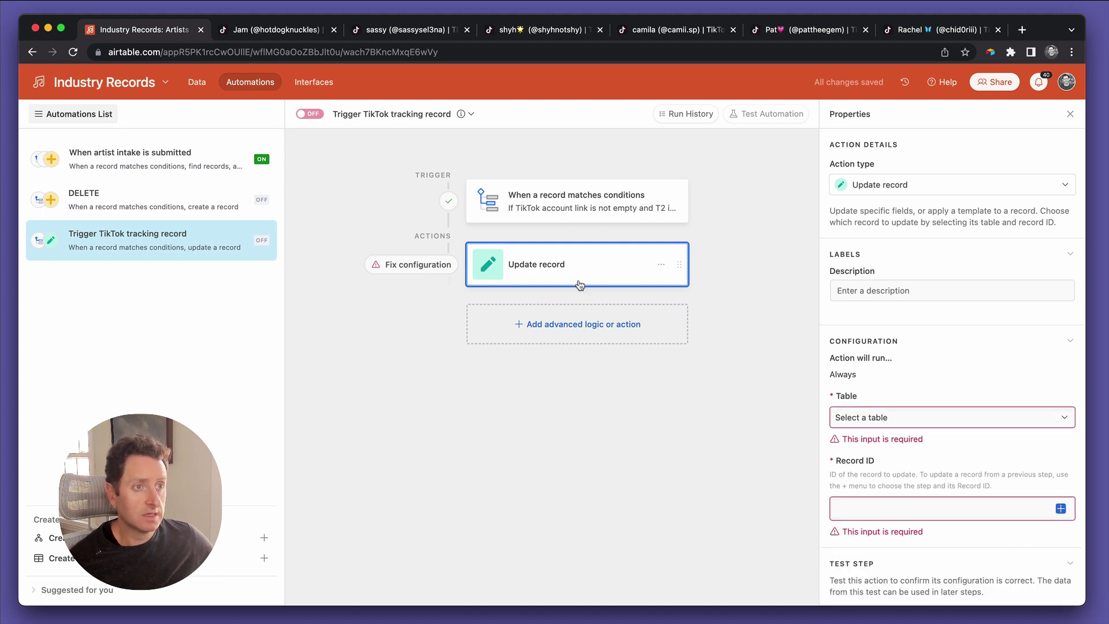
left_click(661, 264)
left_click(671, 301)
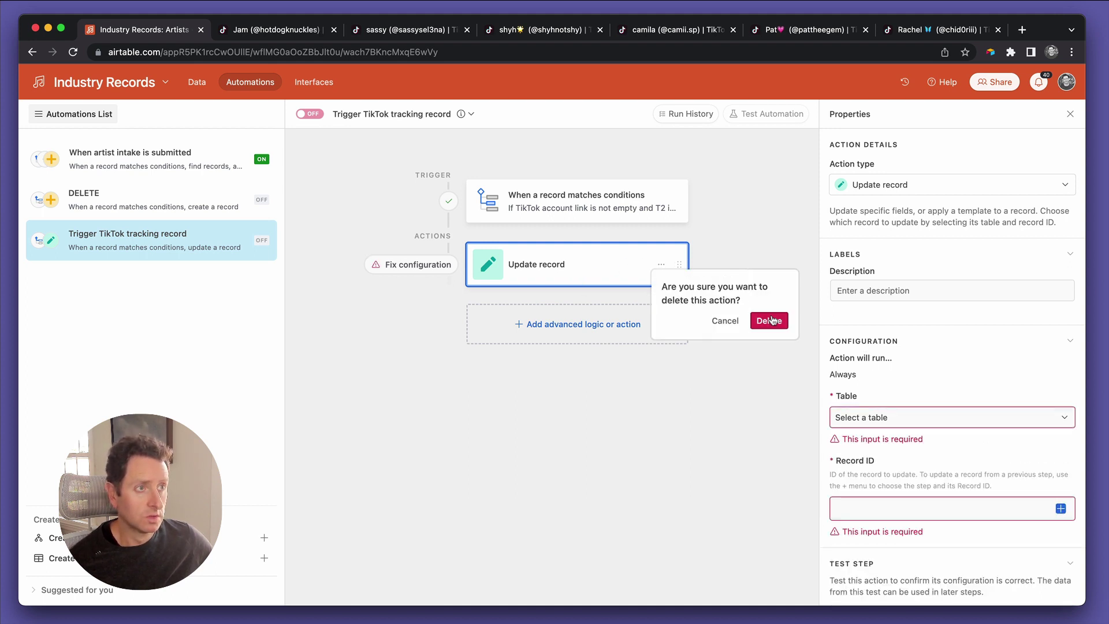
left_click(771, 321)
Add a Create record action targeting the Social media followers table
left_click(587, 281)
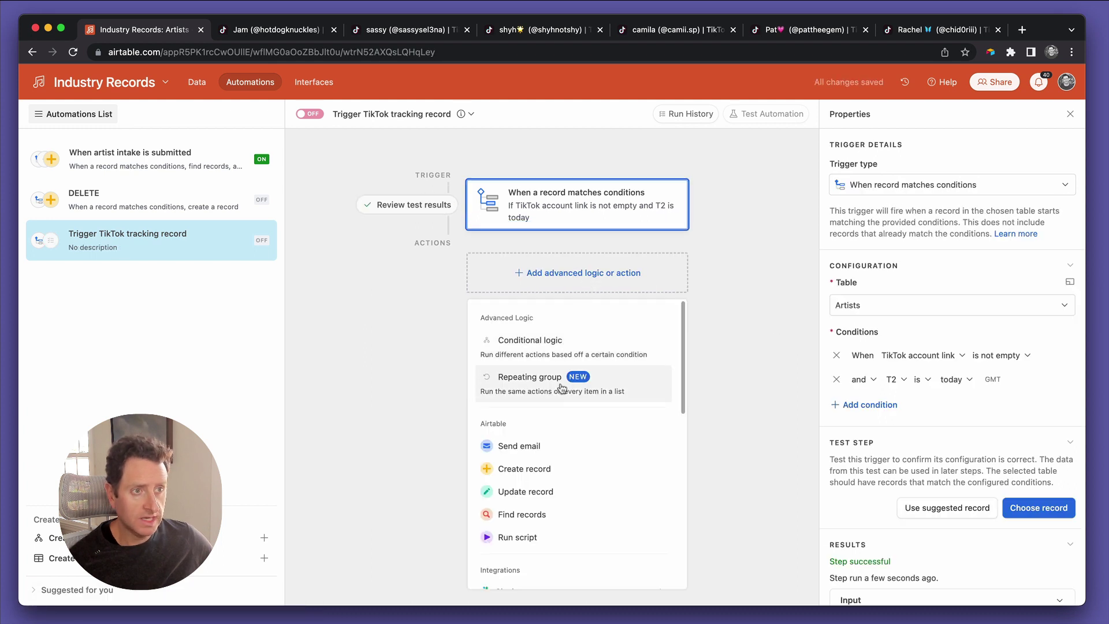
left_click(560, 471)
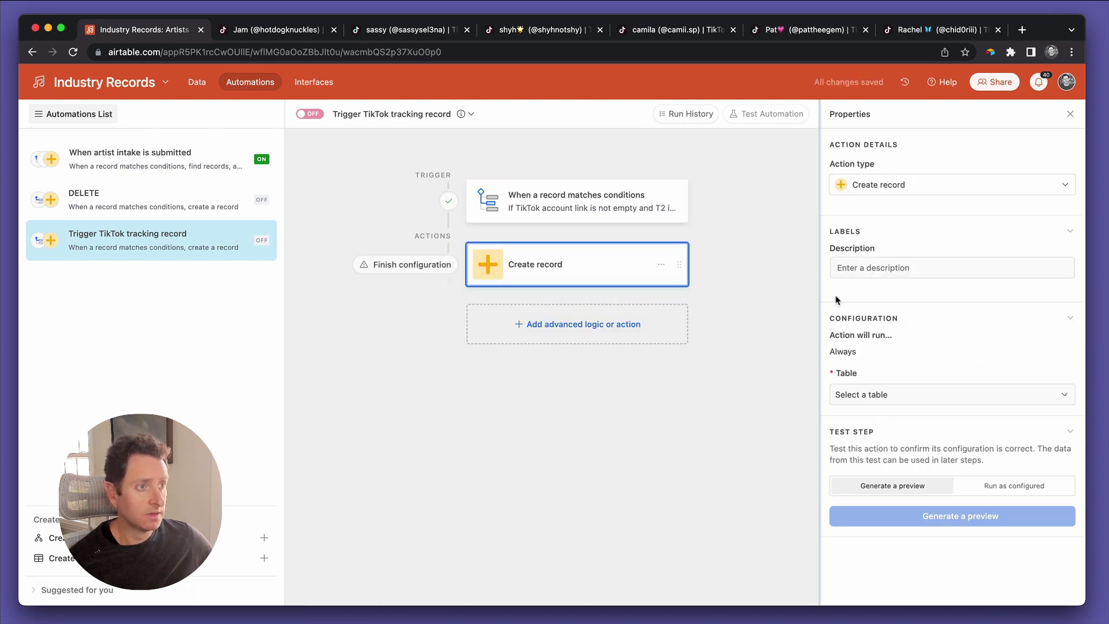
left_click(855, 395)
scroll(869, 468, "down", 1)
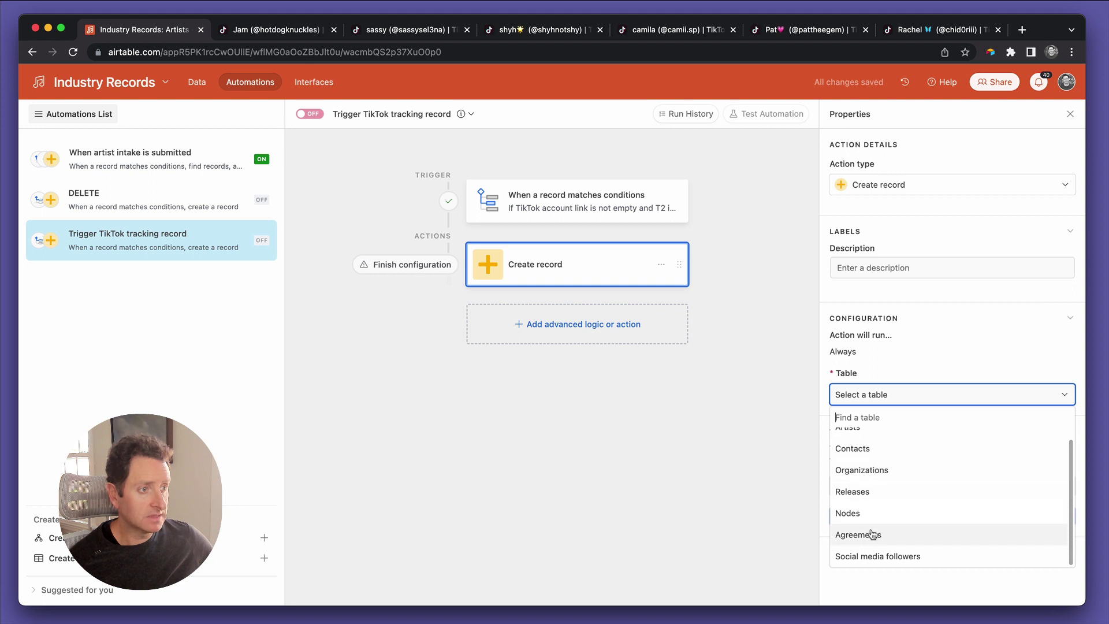
left_click(875, 555)
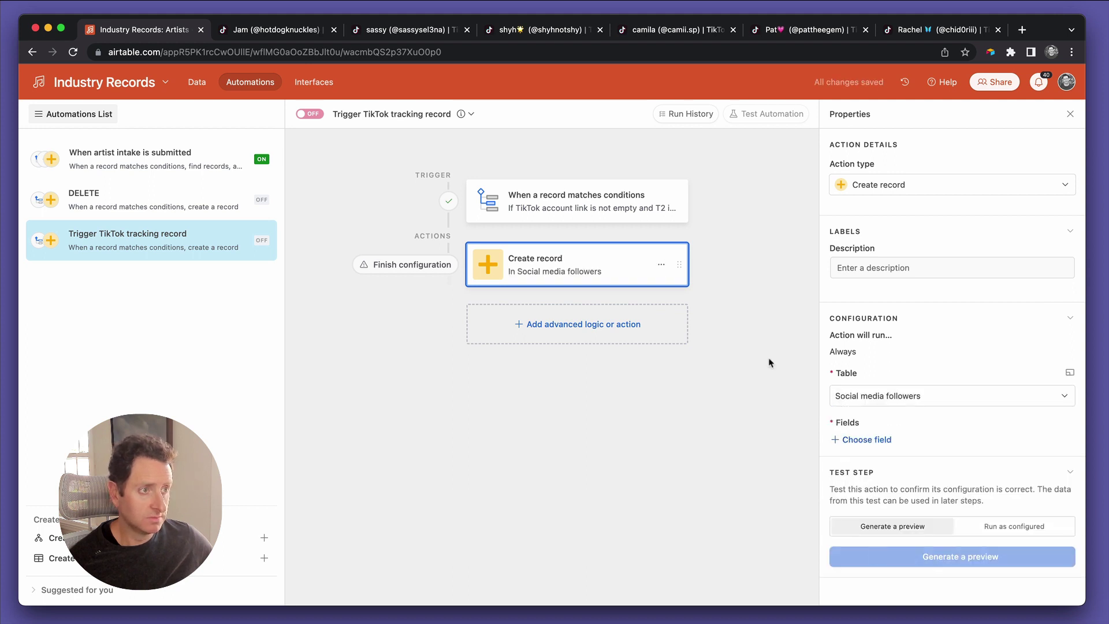
Map the new record's Artist field to the trigger record's Airtable record ID
left_click(867, 440)
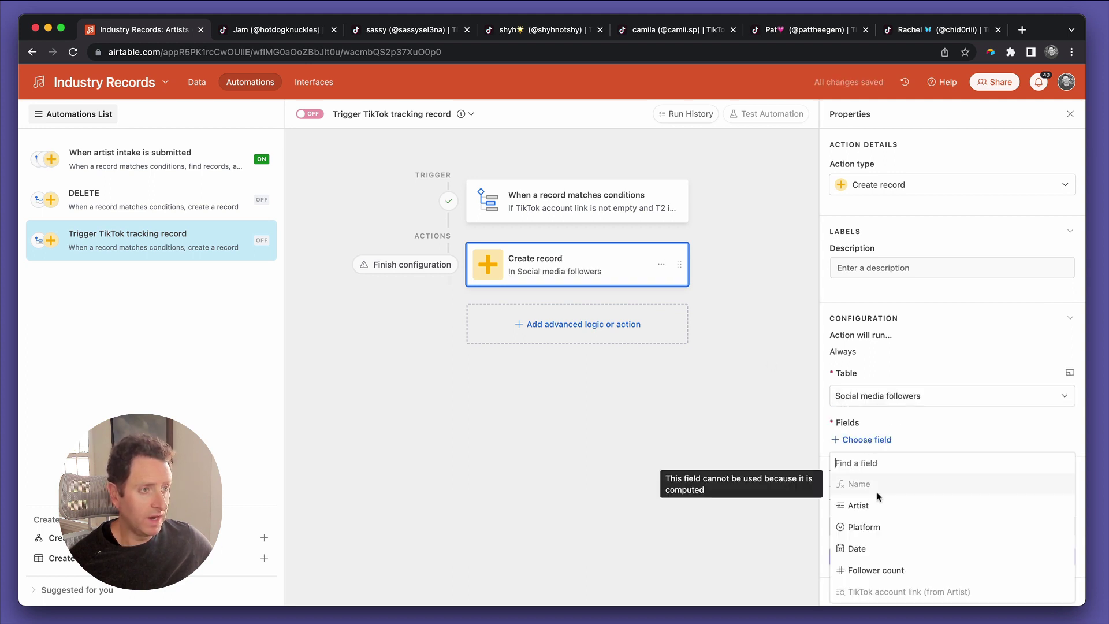
left_click(866, 505)
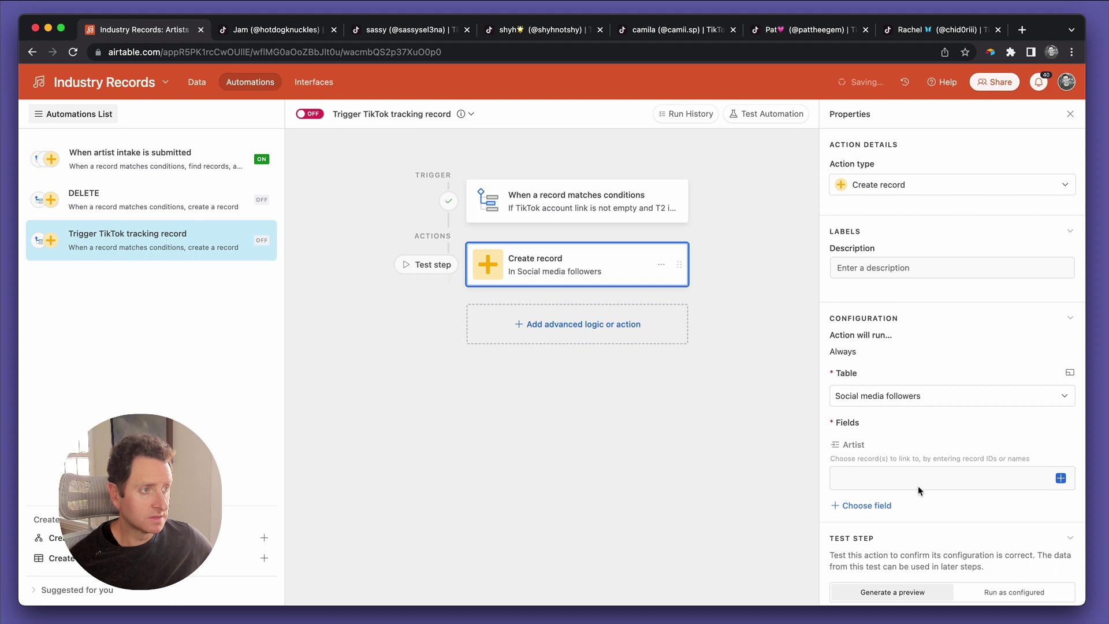
left_click(1060, 477)
left_click(973, 379)
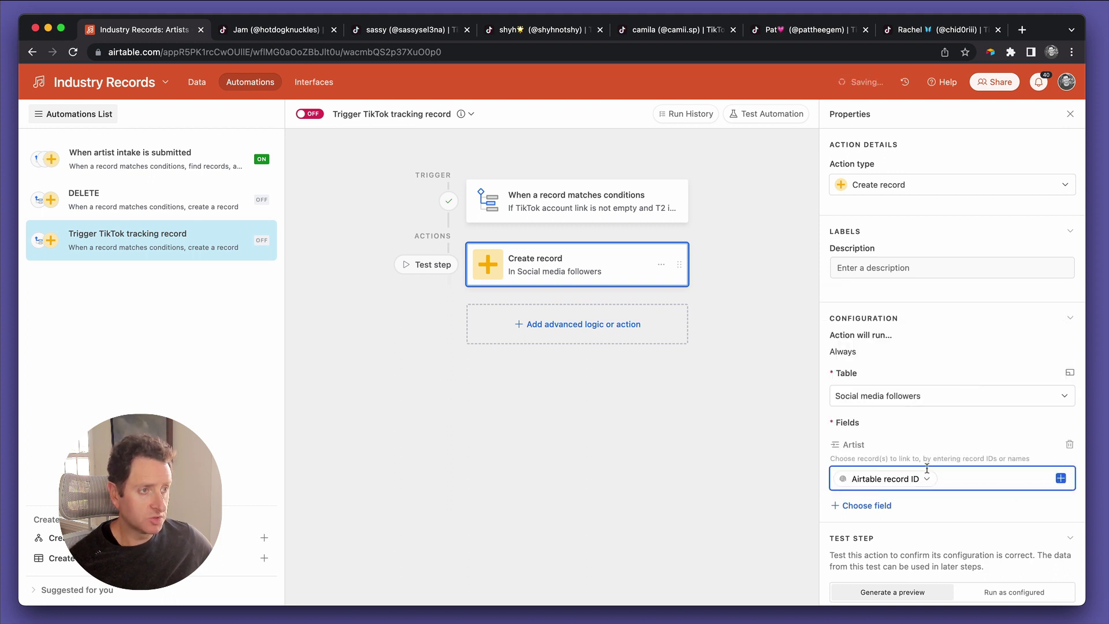
Add the Date field and set it dynamically to the trigger record's T2
left_click(883, 507)
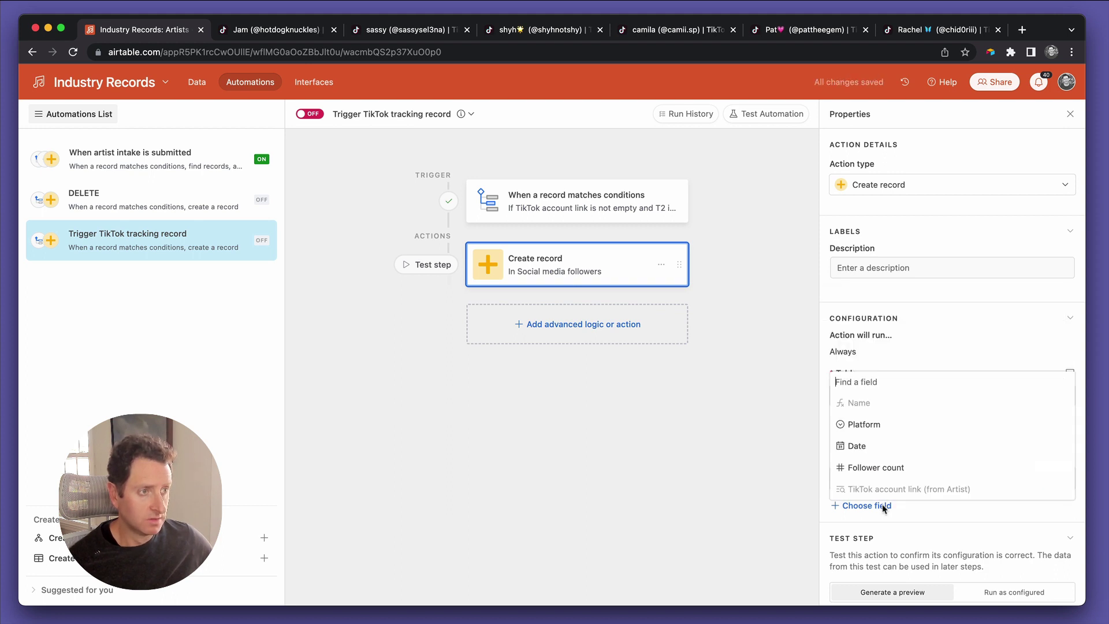
left_click(884, 446)
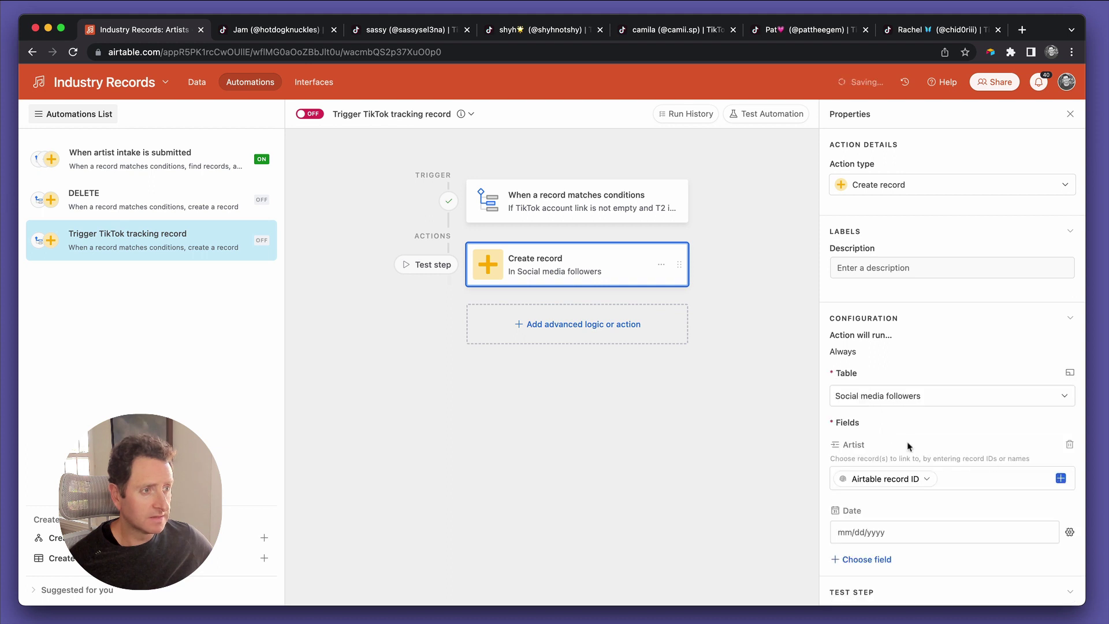
left_click(1069, 531)
left_click(955, 498)
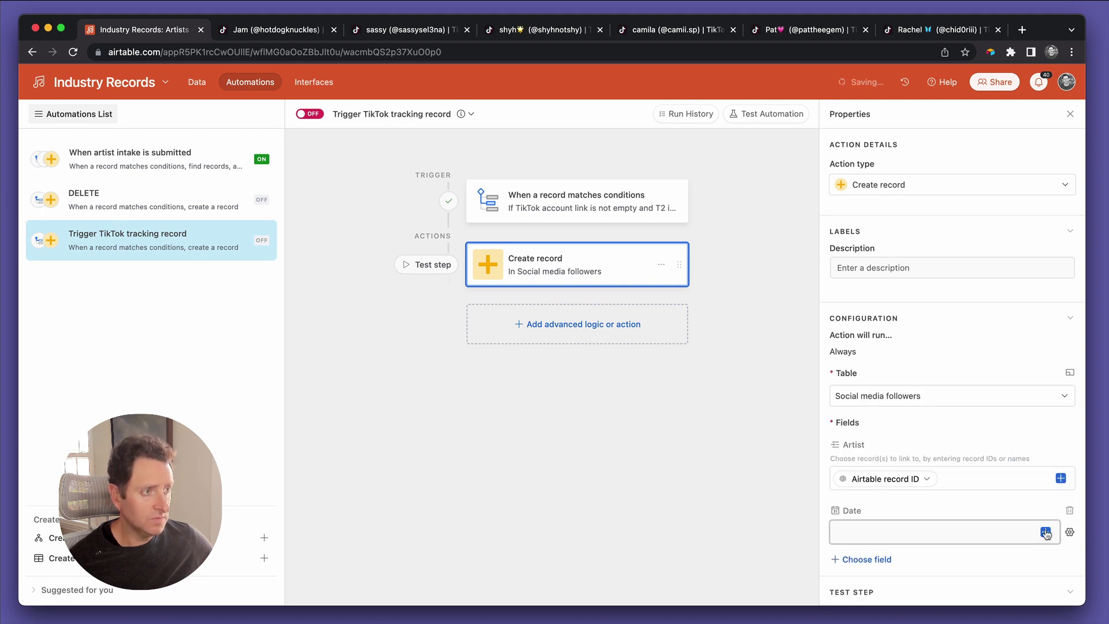
left_click(1049, 532)
scroll(926, 435, "down", 10)
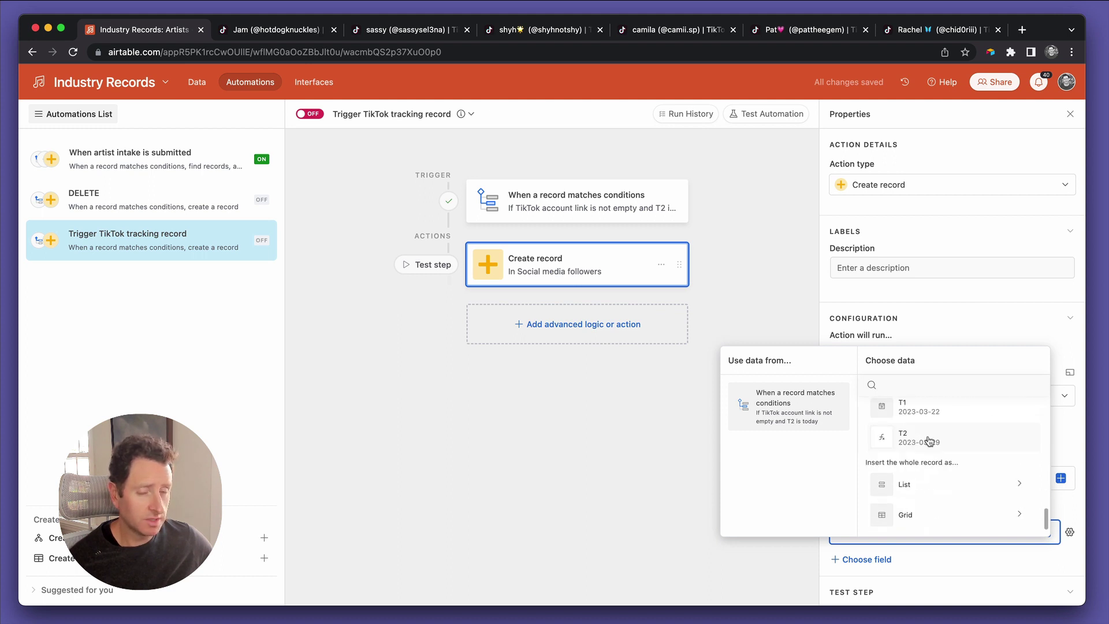
left_click(929, 442)
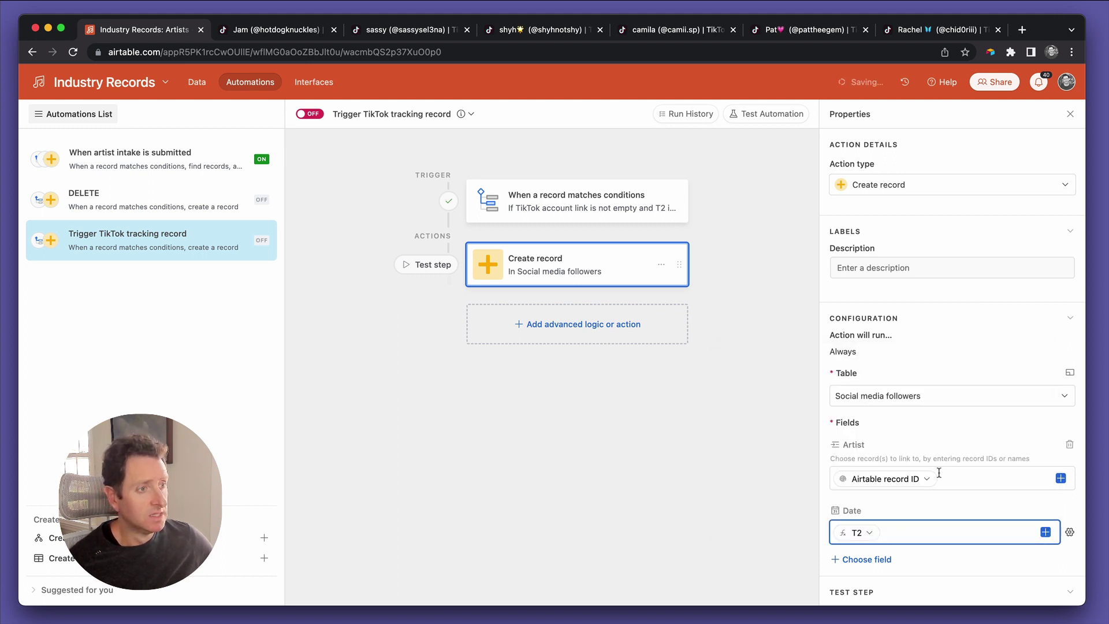
scroll(939, 472, "down", 3)
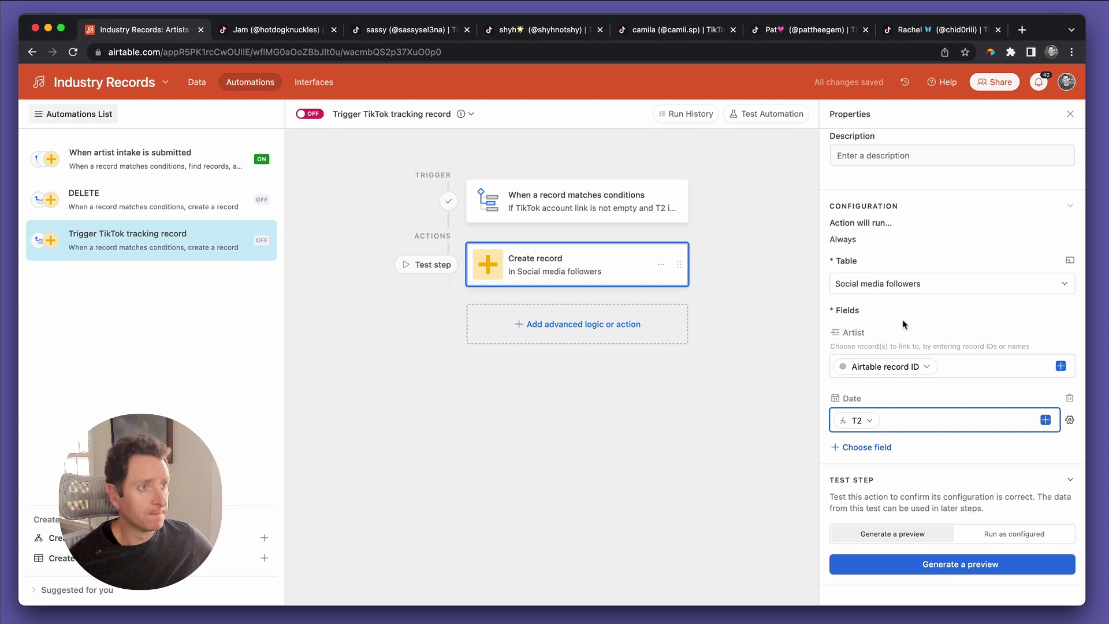
scroll(905, 324, "up", 3)
scroll(919, 376, "down", 3)
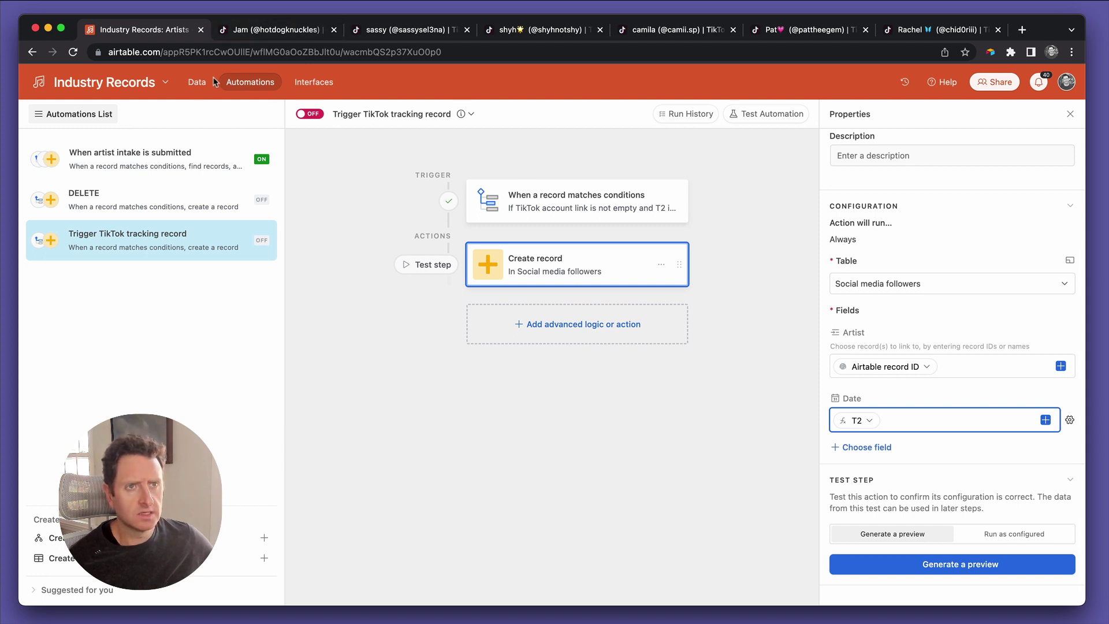
left_click(195, 84)
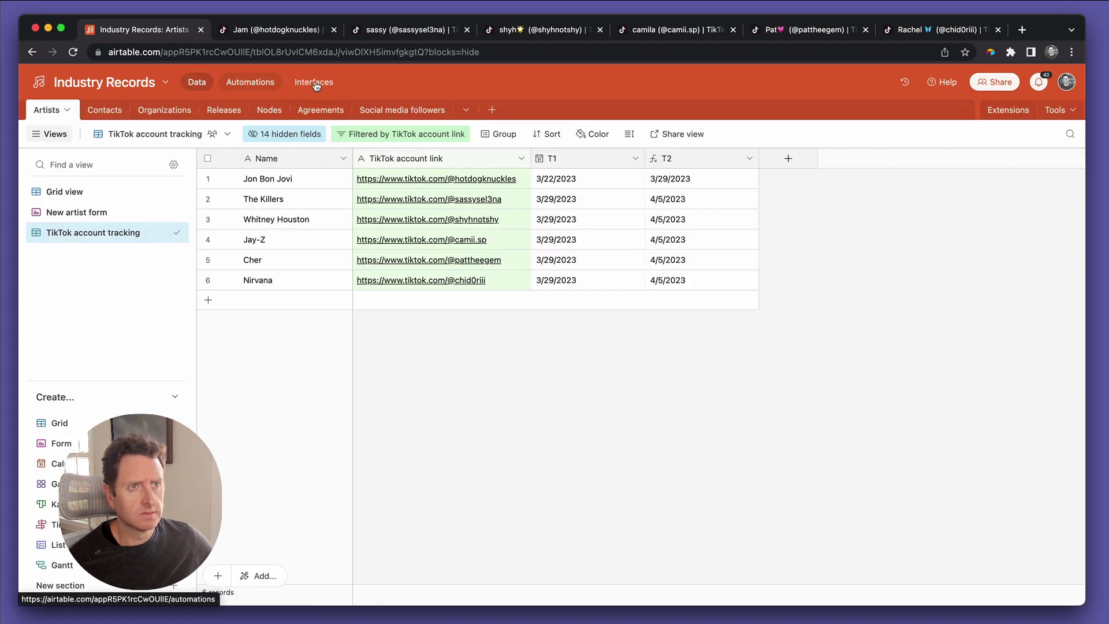
left_click(391, 114)
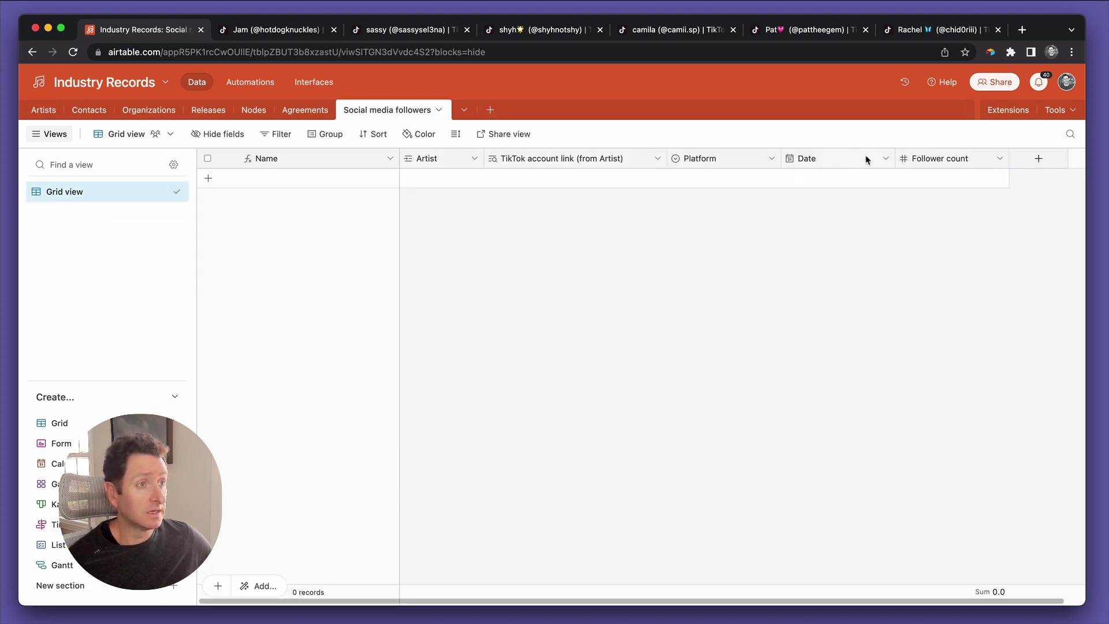
Add the Platform field to the new record and set it to TikTok
left_click(249, 84)
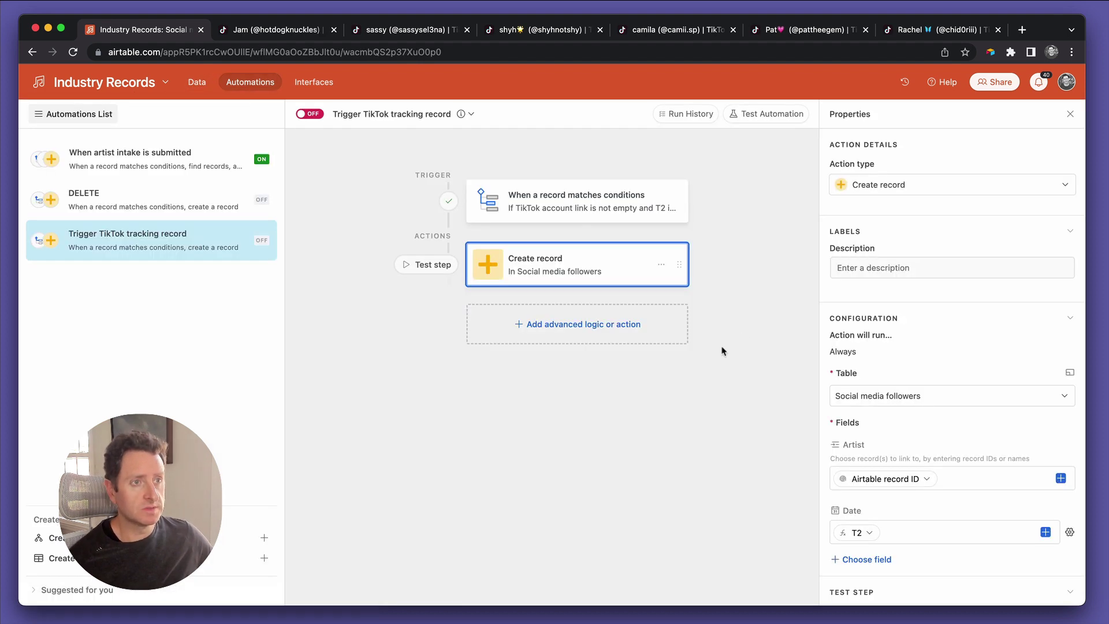
left_click(883, 460)
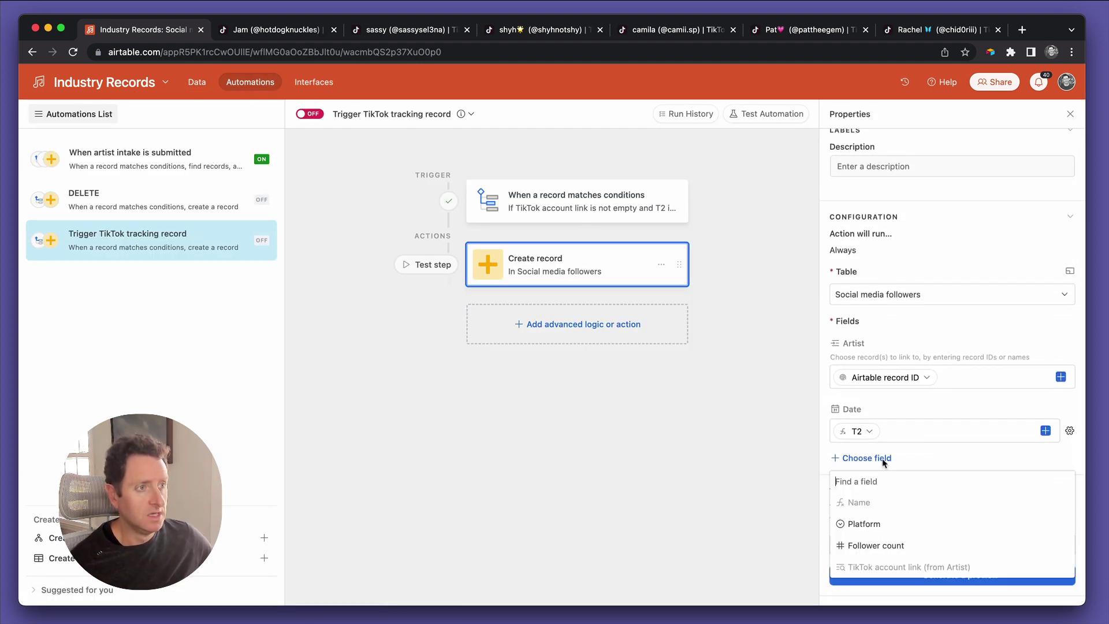
left_click(893, 523)
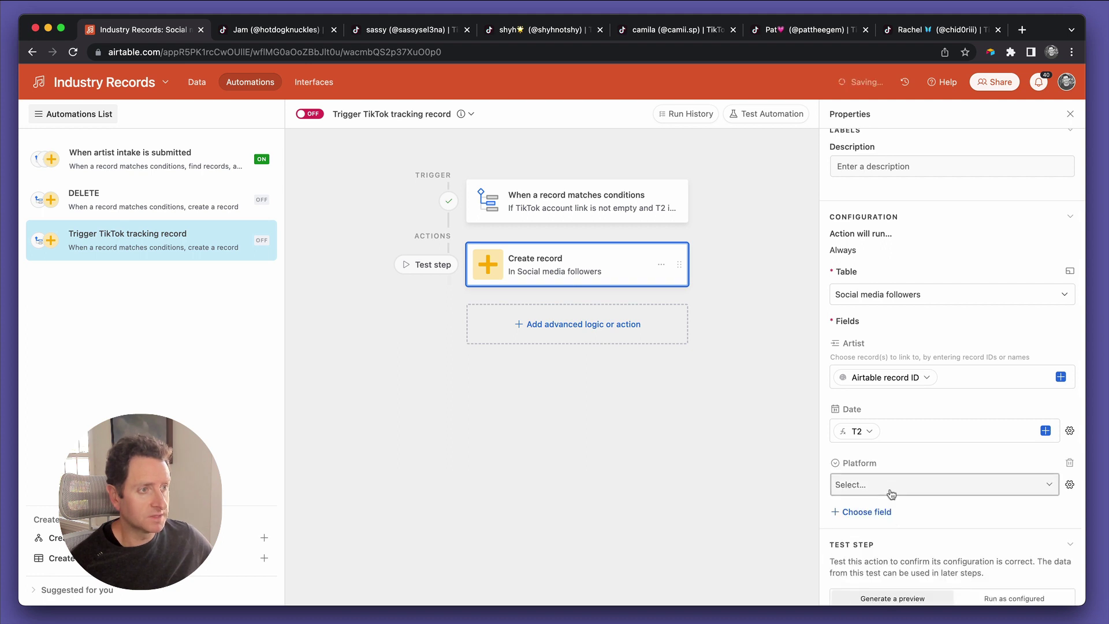
left_click(892, 486)
left_click(873, 396)
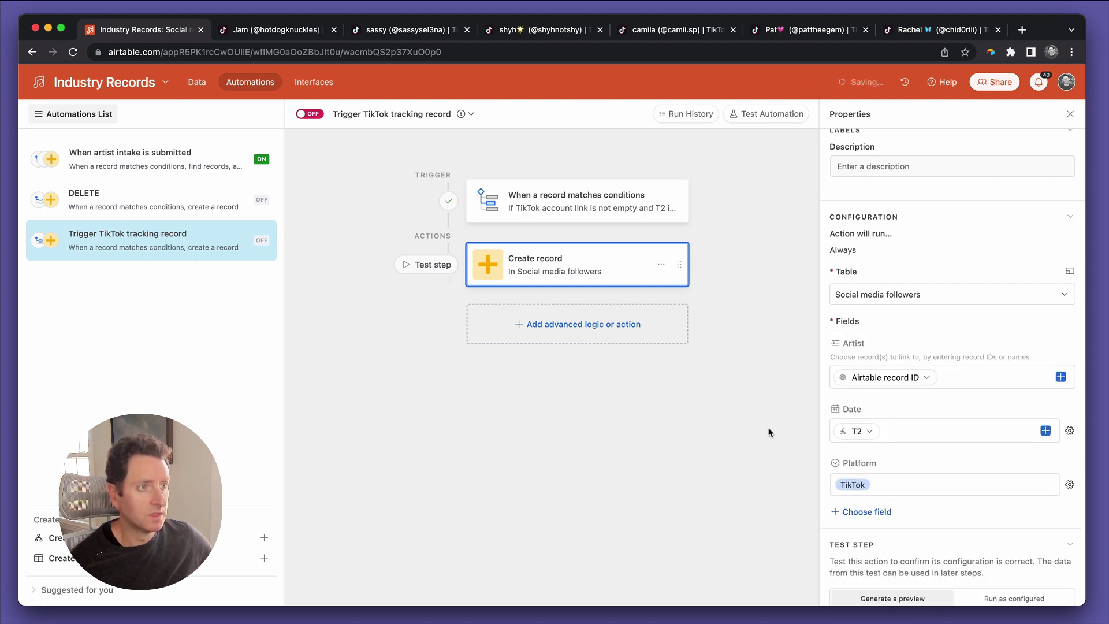
Run the action test as configured so it creates a real record
scroll(980, 467, "down", 2)
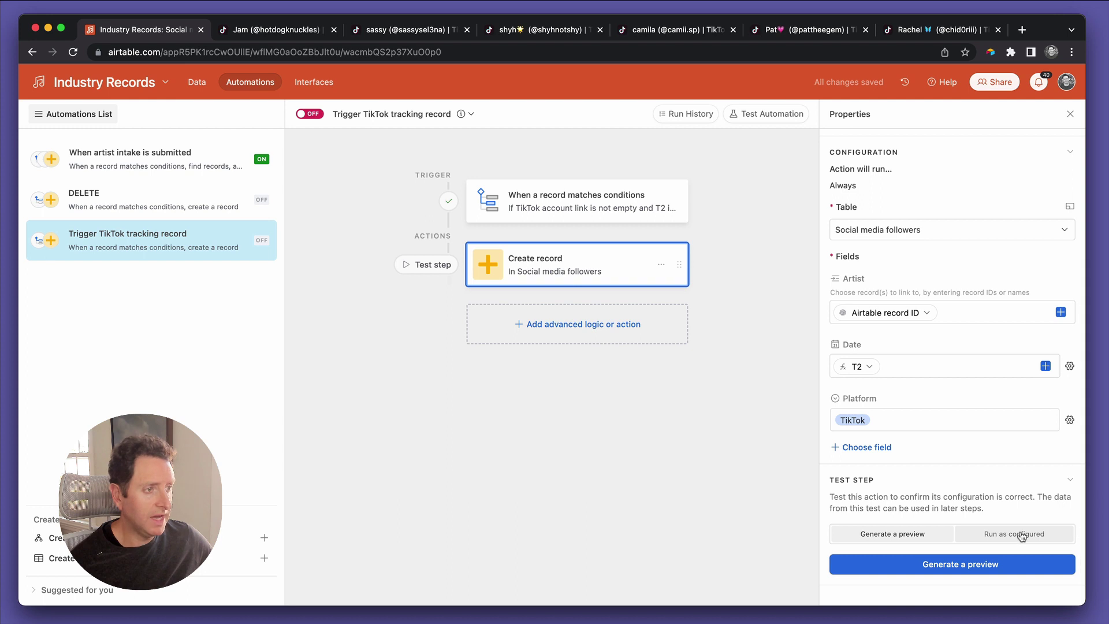
left_click(1017, 535)
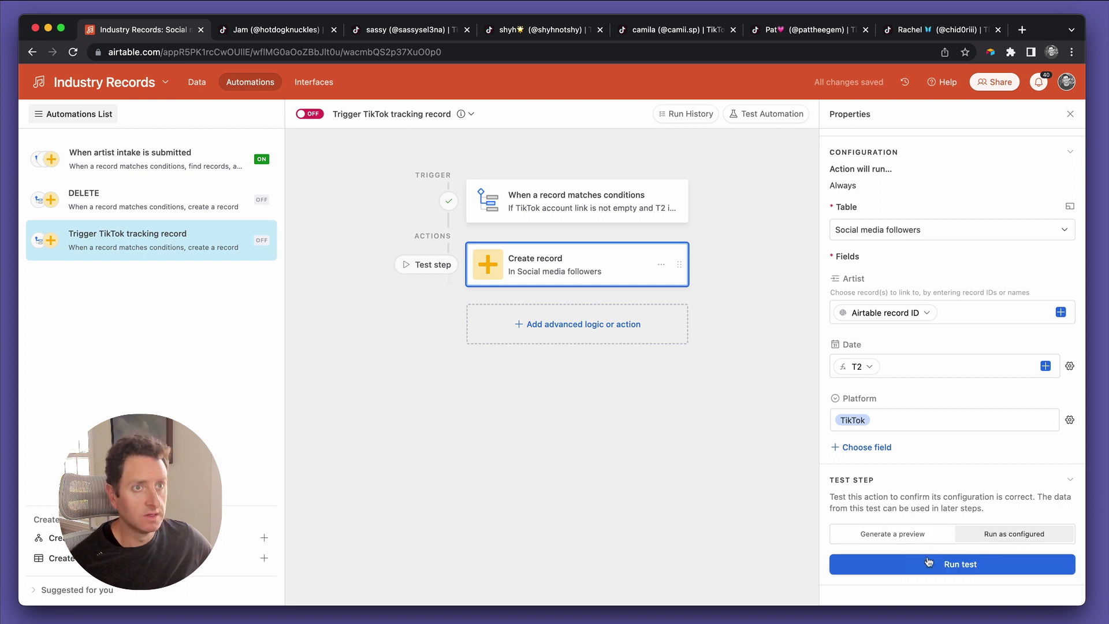
left_click(928, 563)
Copy Jon Bon Jovi's T1 date, 3/22/2023, into The Killers' T1
left_click(197, 82)
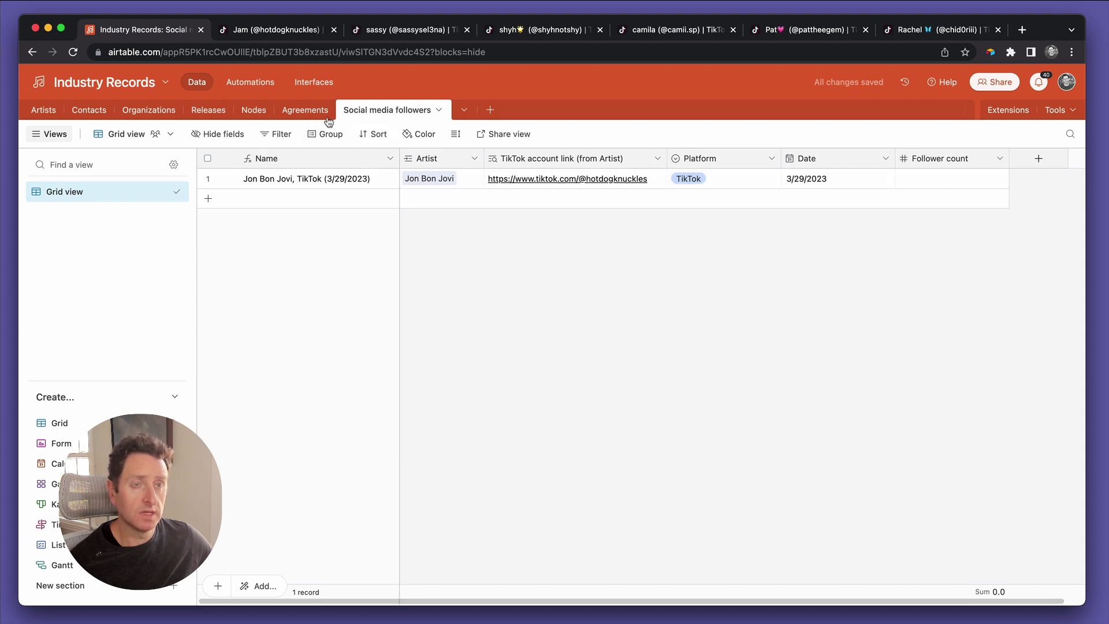
left_click(268, 89)
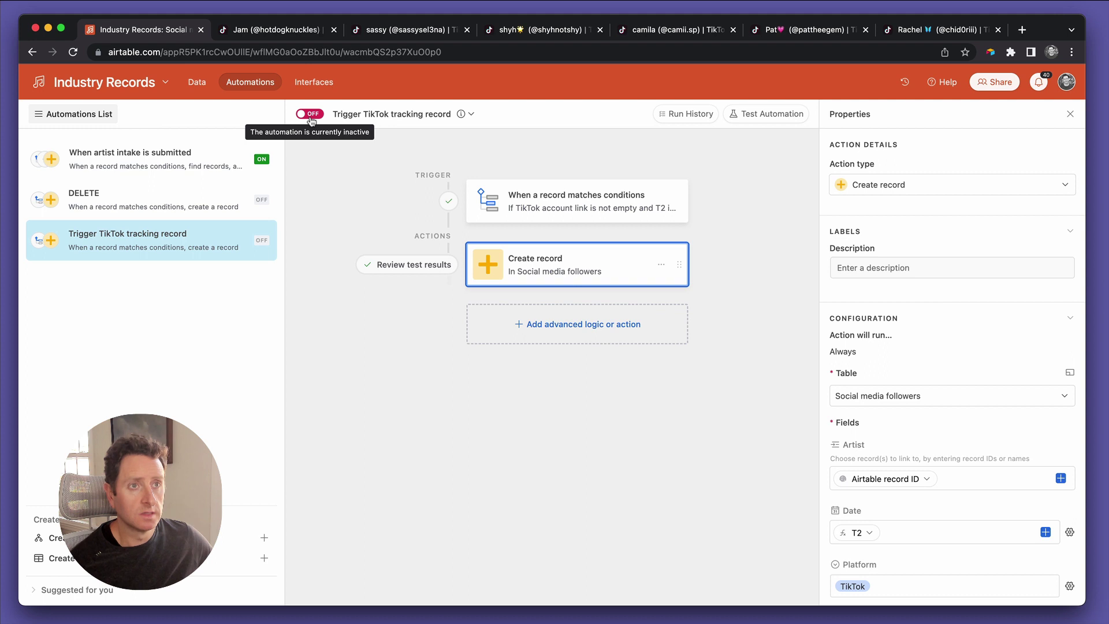
left_click(195, 84)
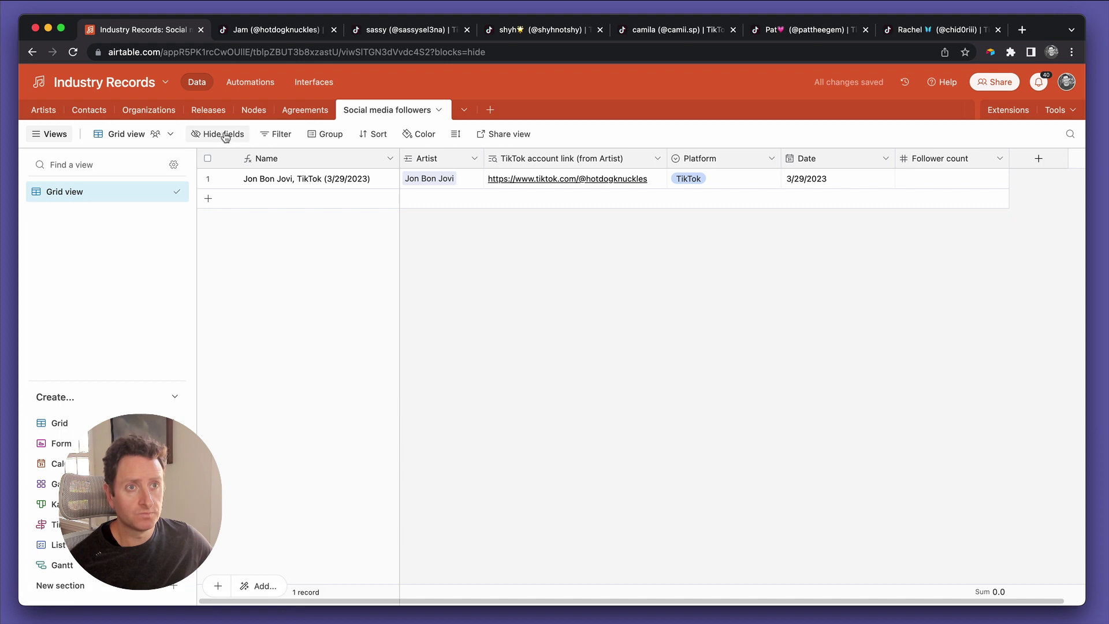
left_click(45, 118)
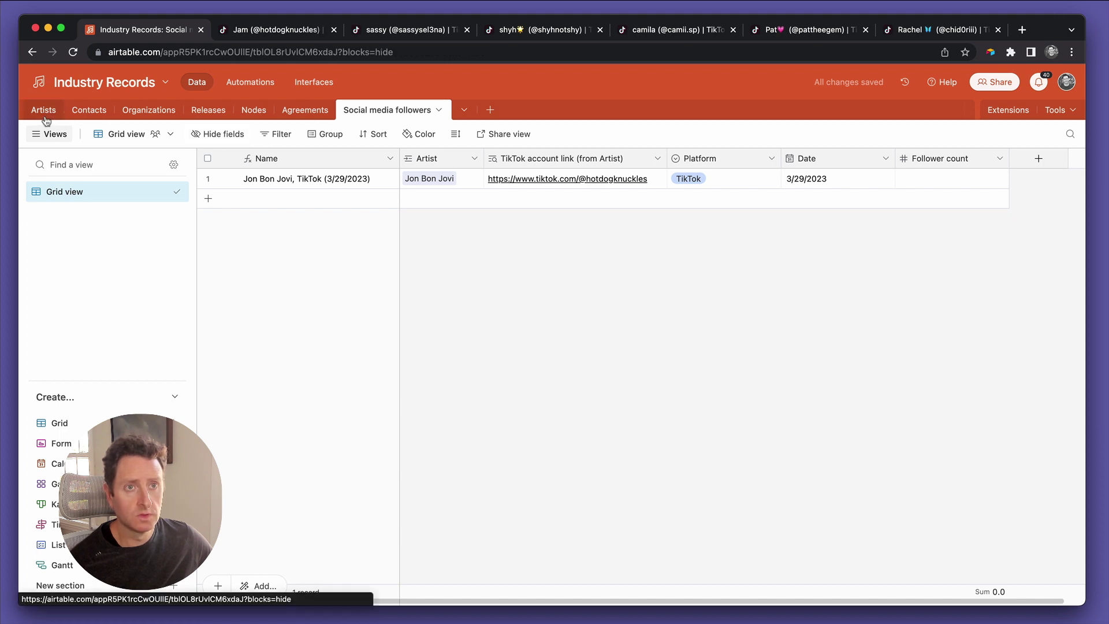
left_click(573, 184)
key("ctrl+c")
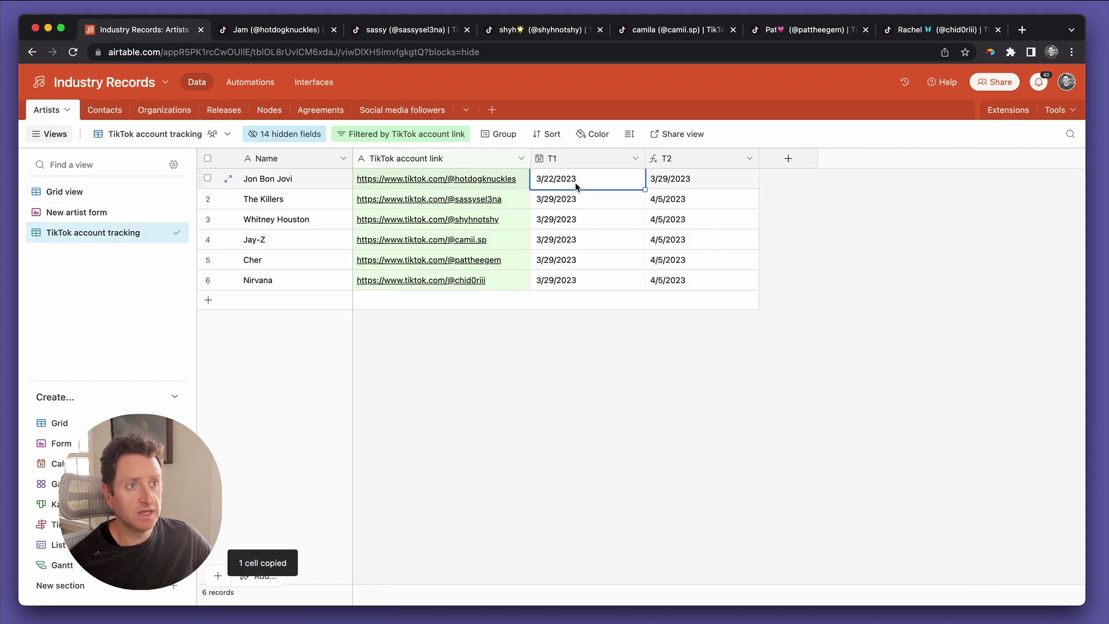
key("Down")
key("super+v")
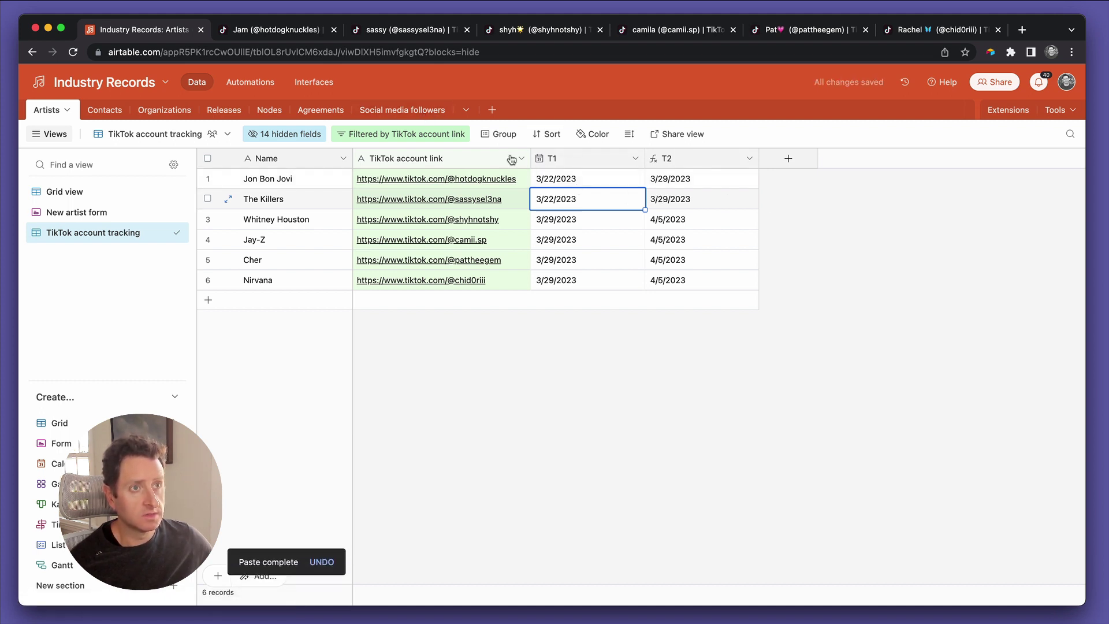
Check Social media followers for The Killers' new record, then review the T1 and T2 dates
left_click(425, 114)
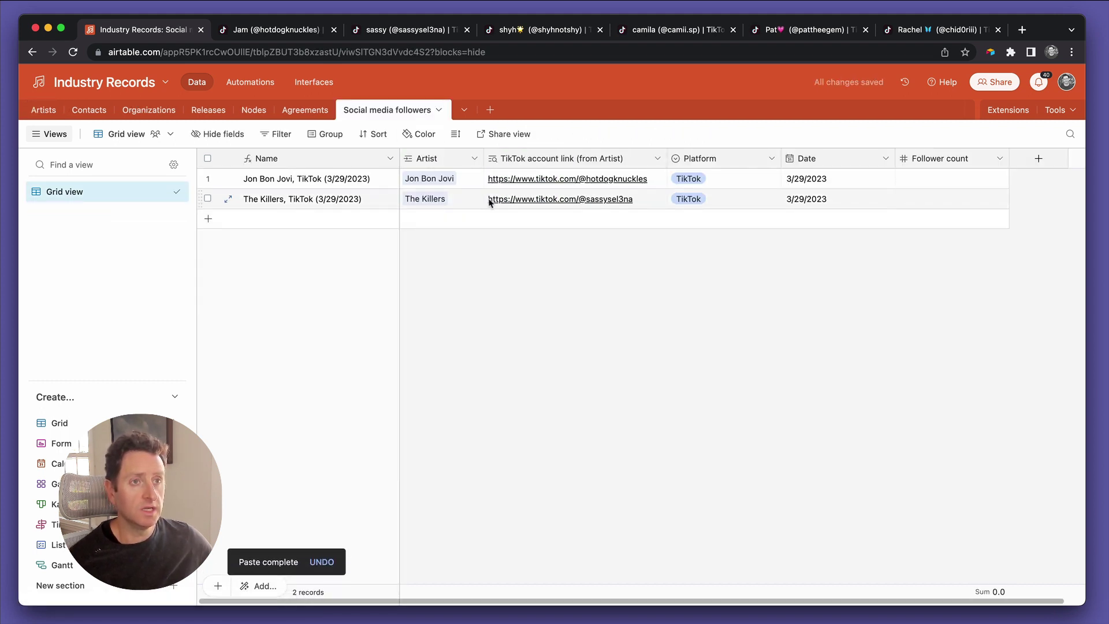
left_click(252, 83)
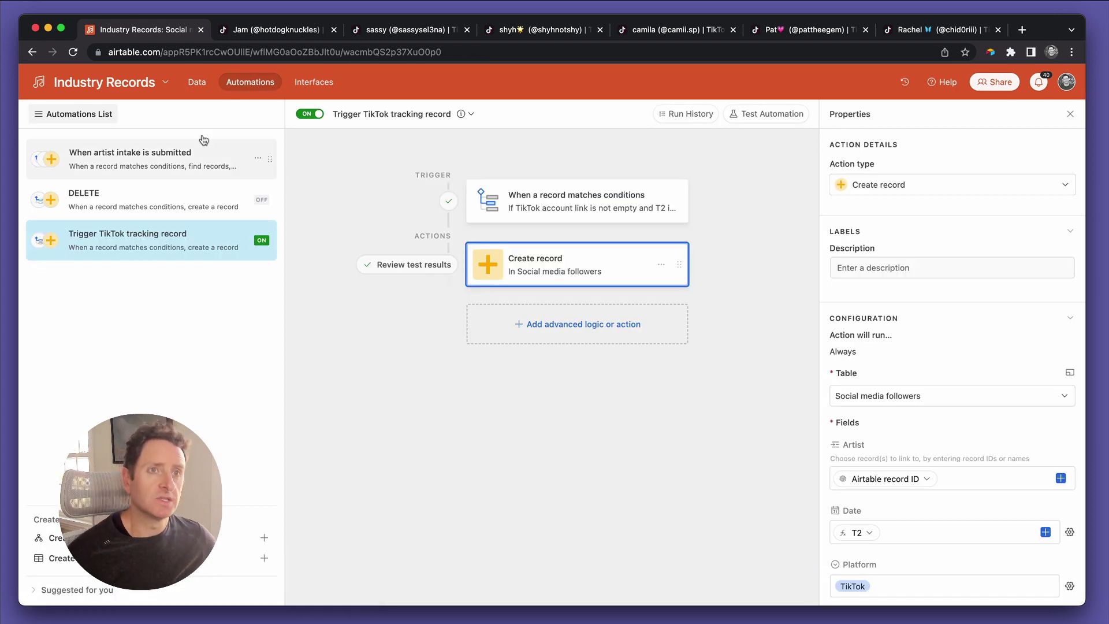
left_click(196, 84)
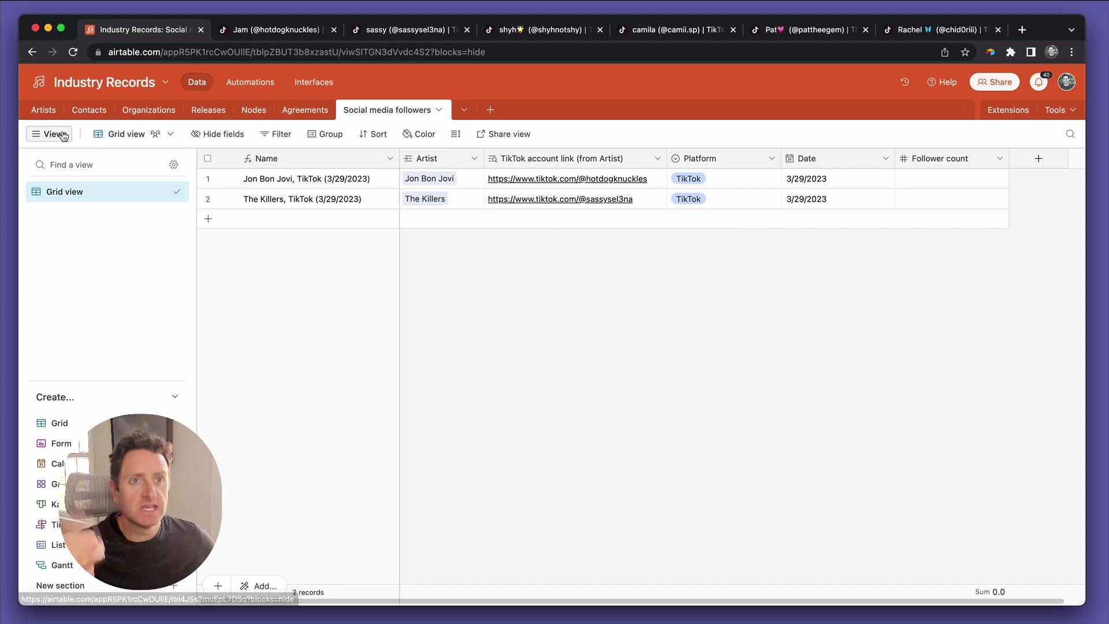
left_click(49, 117)
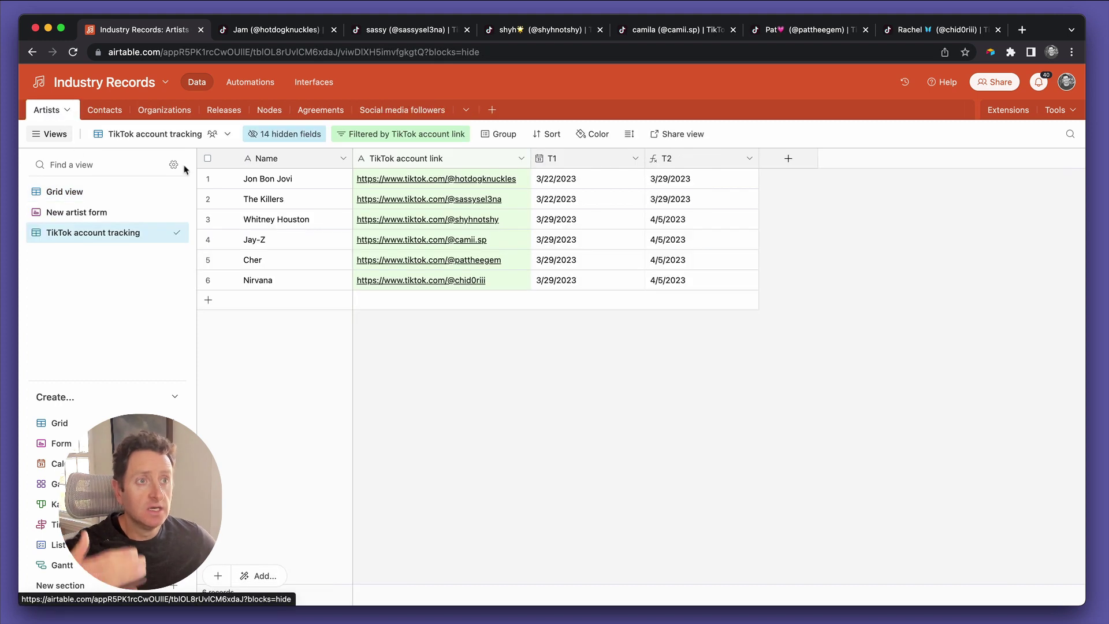
left_click(572, 184)
left_click(567, 161)
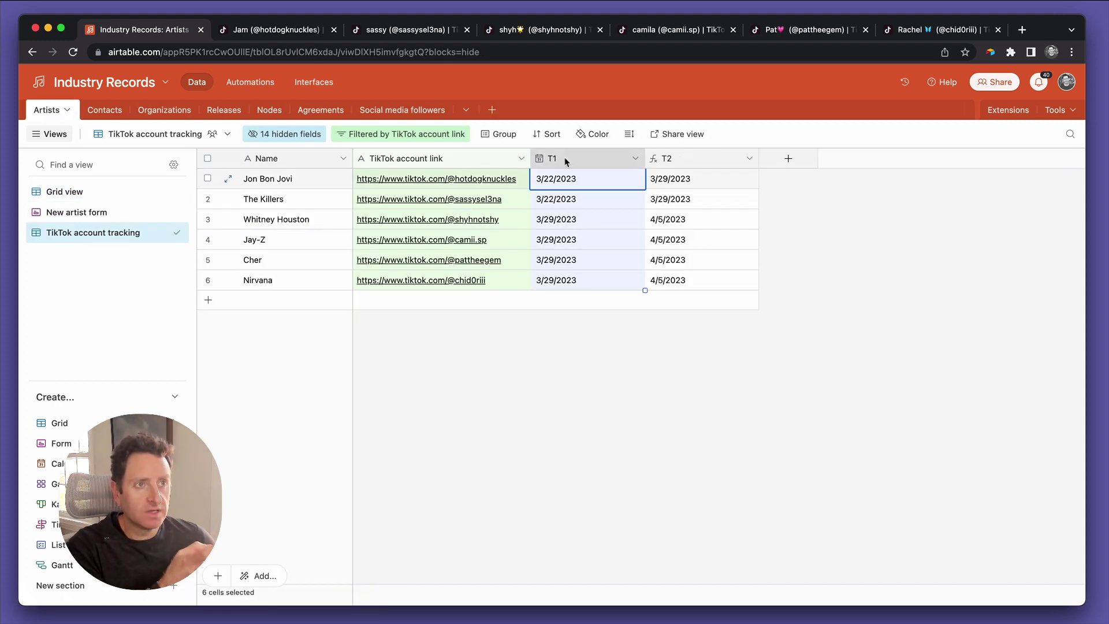
left_click(664, 180)
left_click(668, 200)
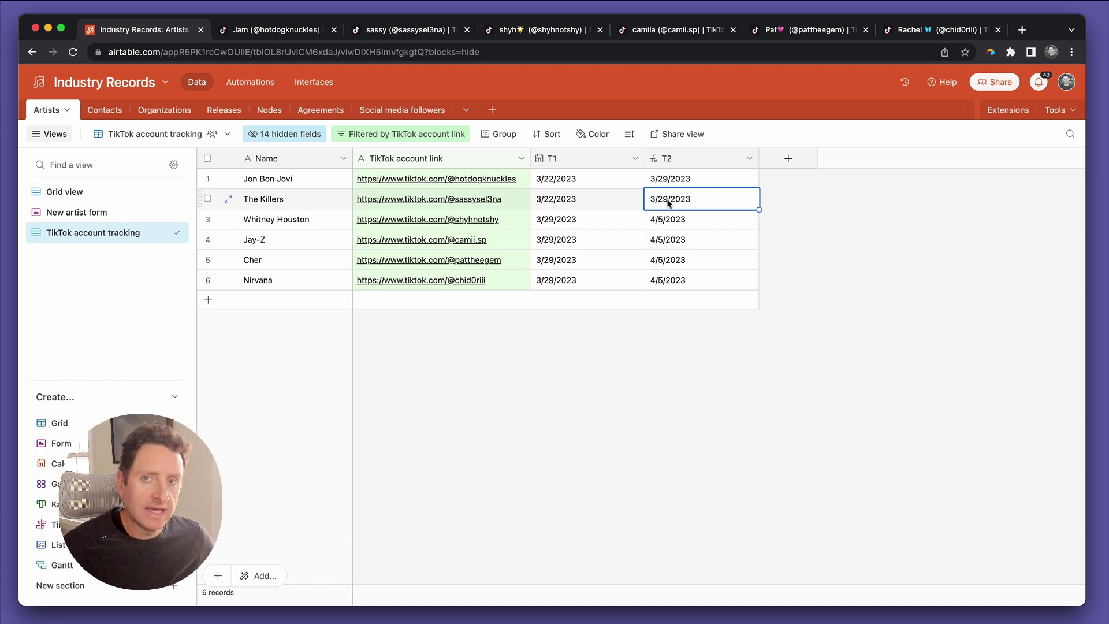
left_click(599, 184)
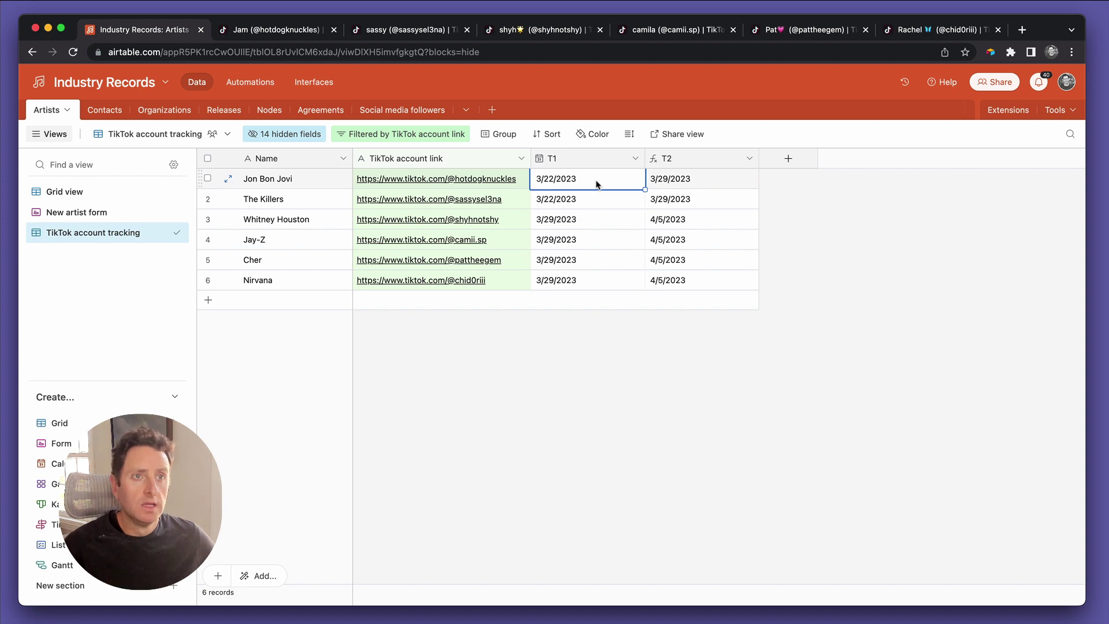
Add an Update record action on the Artists table, keyed to the trigger's Airtable record ID
left_click(252, 85)
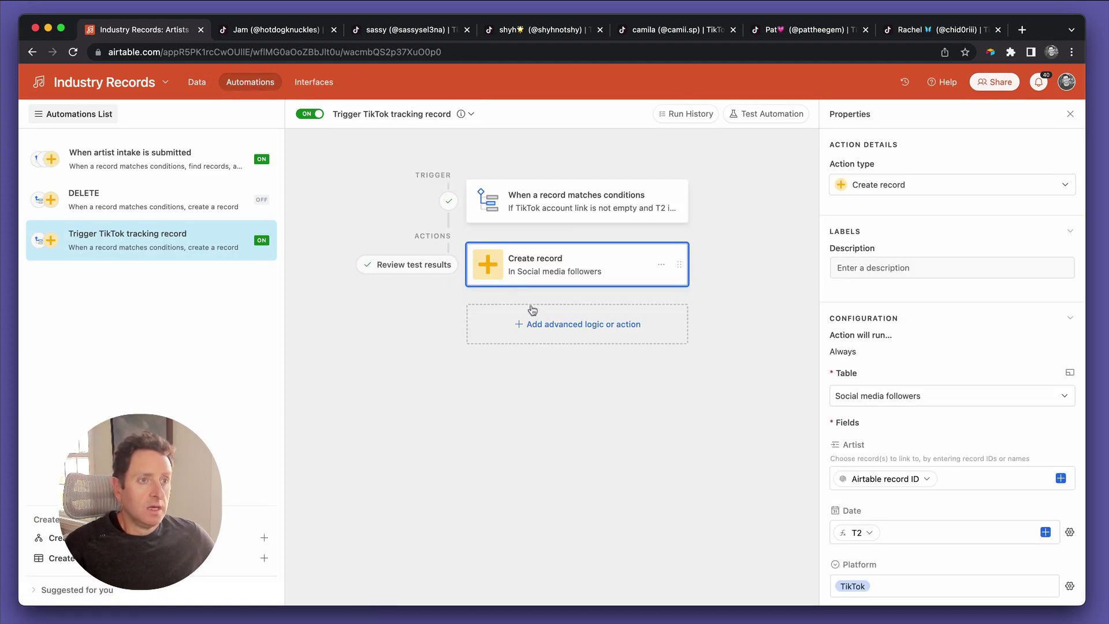
left_click(534, 323)
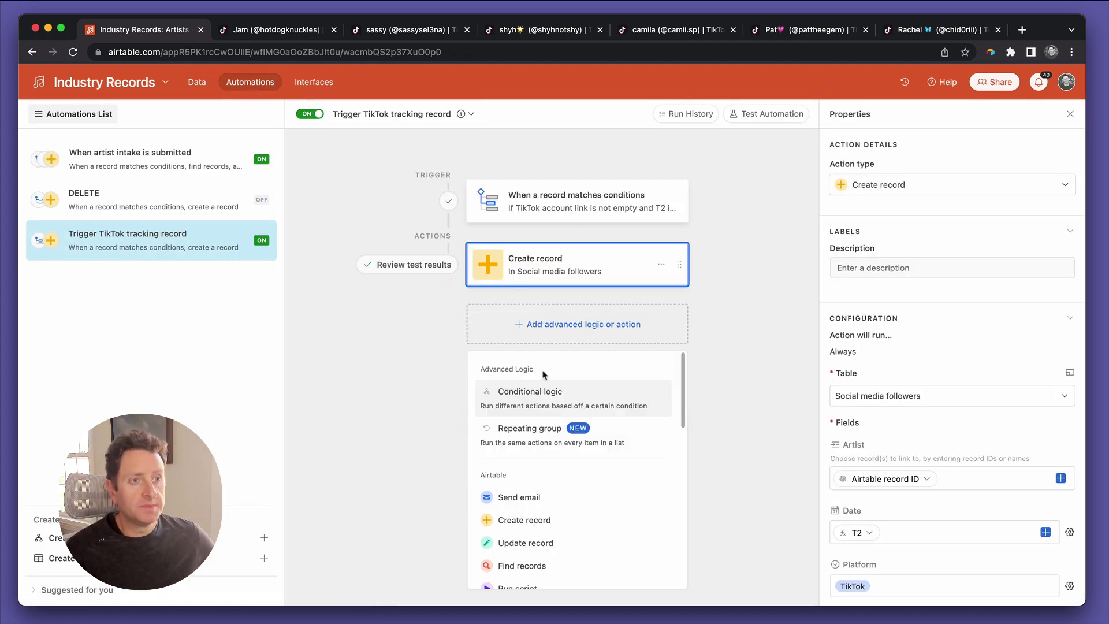
left_click(539, 541)
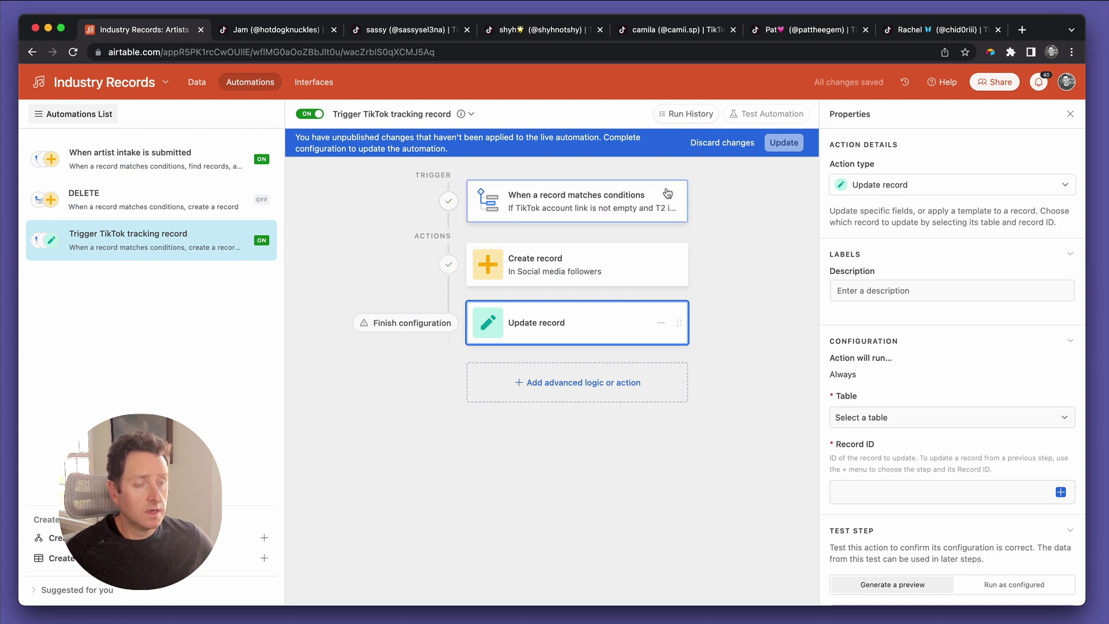
left_click(882, 418)
left_click(874, 459)
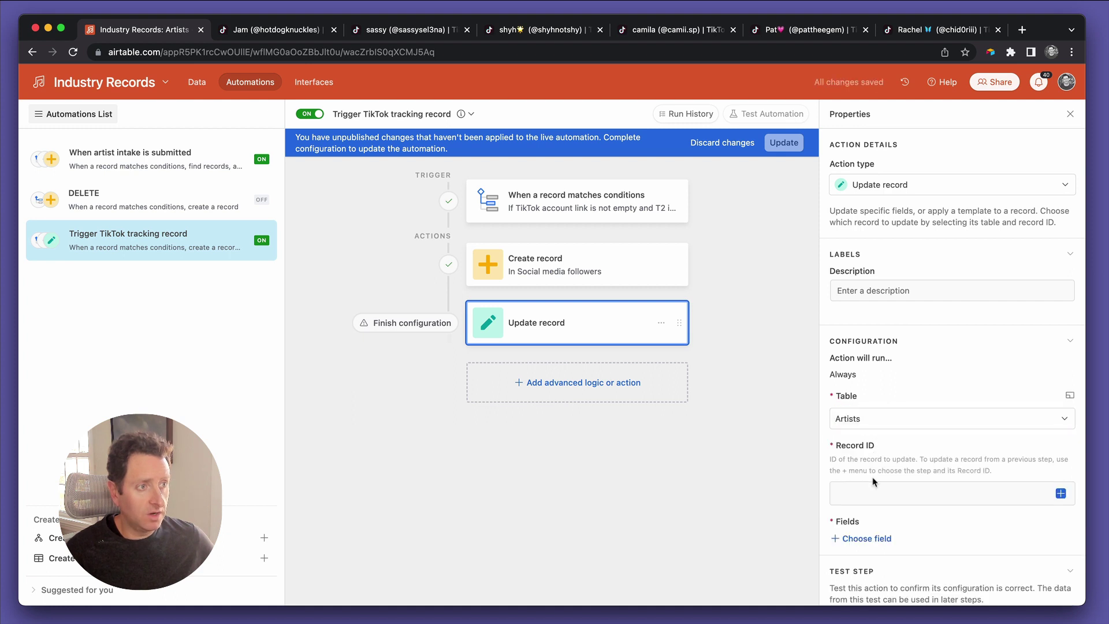
left_click(1061, 493)
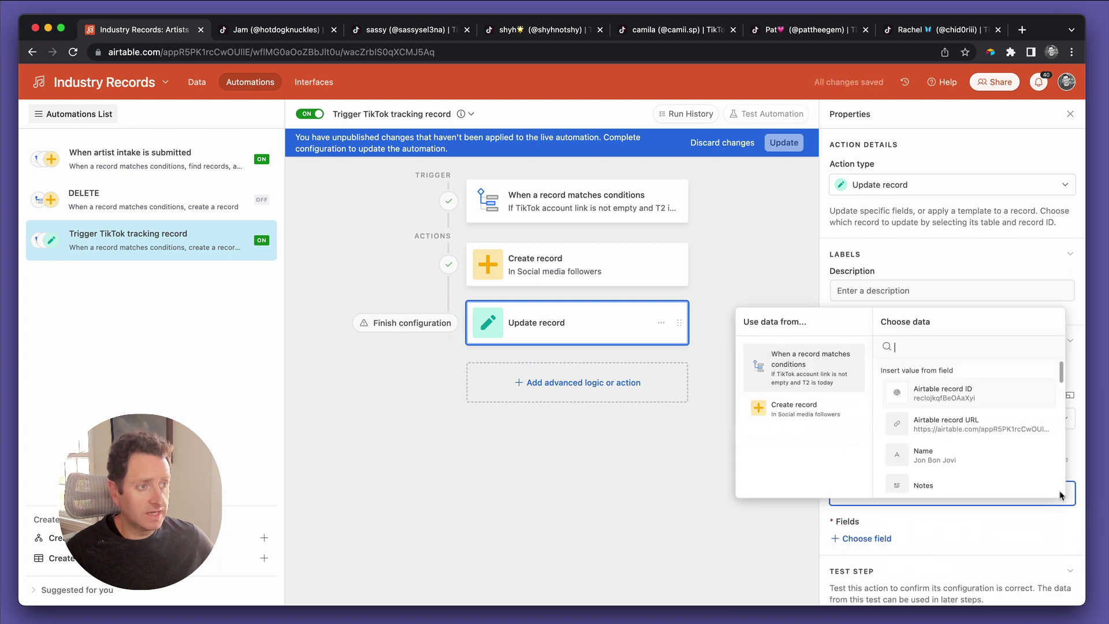
left_click(965, 396)
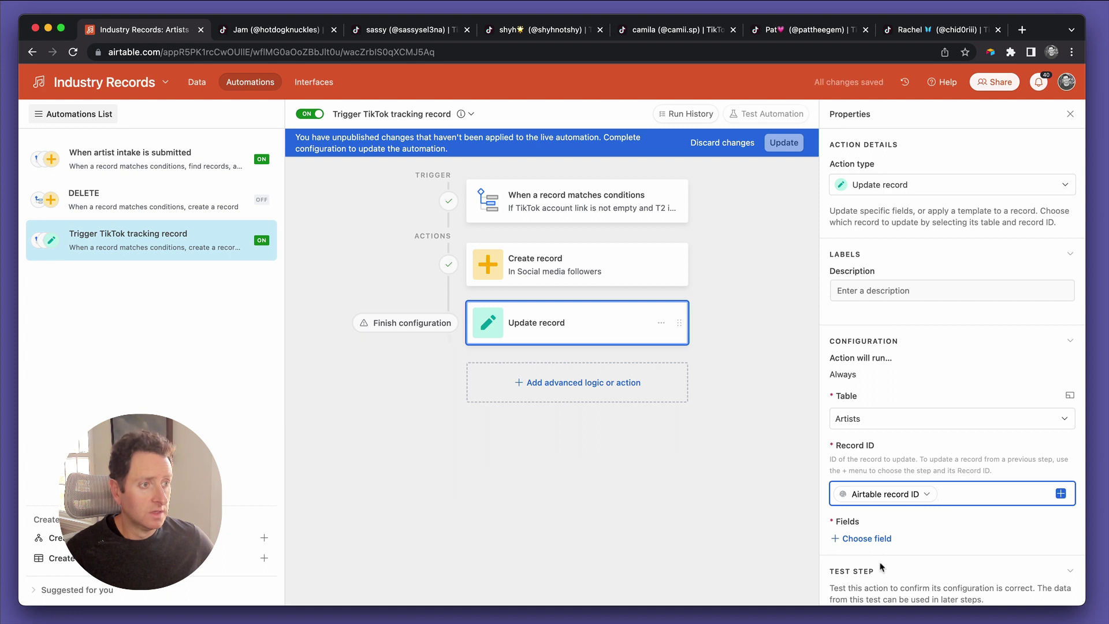
Set the updated T1 field dynamically to the trigger record's T2 and publish the automation
left_click(870, 537)
type("t1")
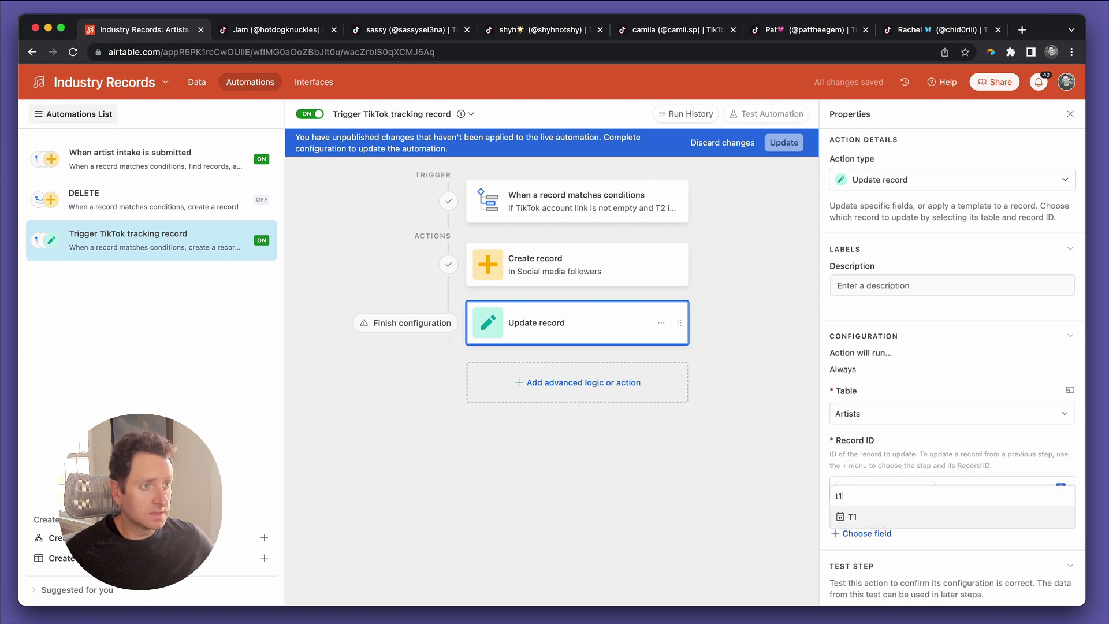
left_click(854, 518)
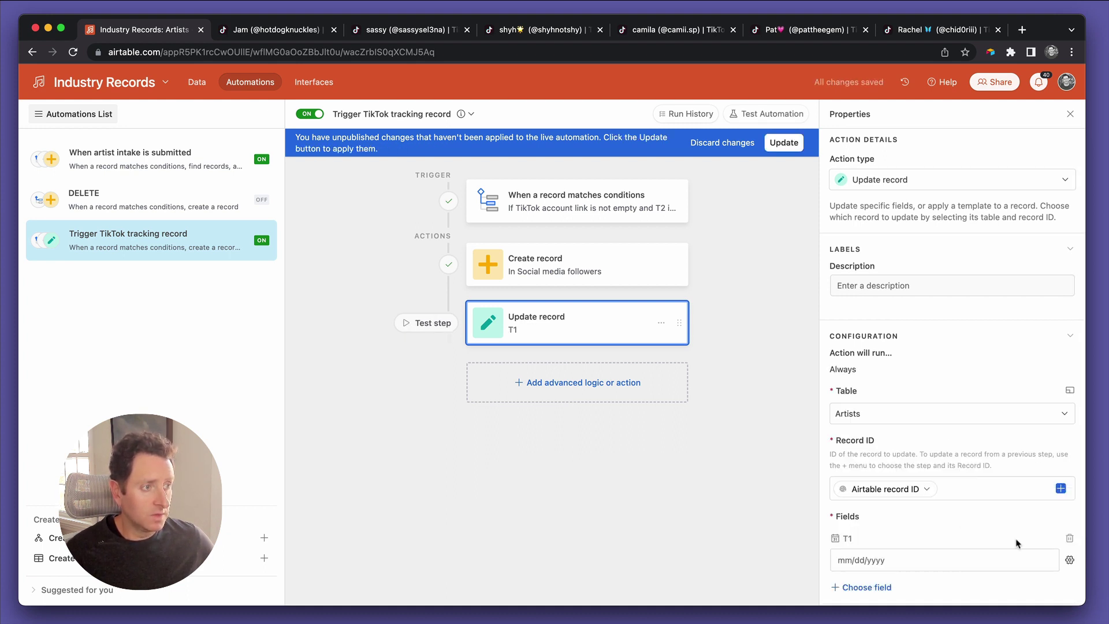
left_click(1069, 560)
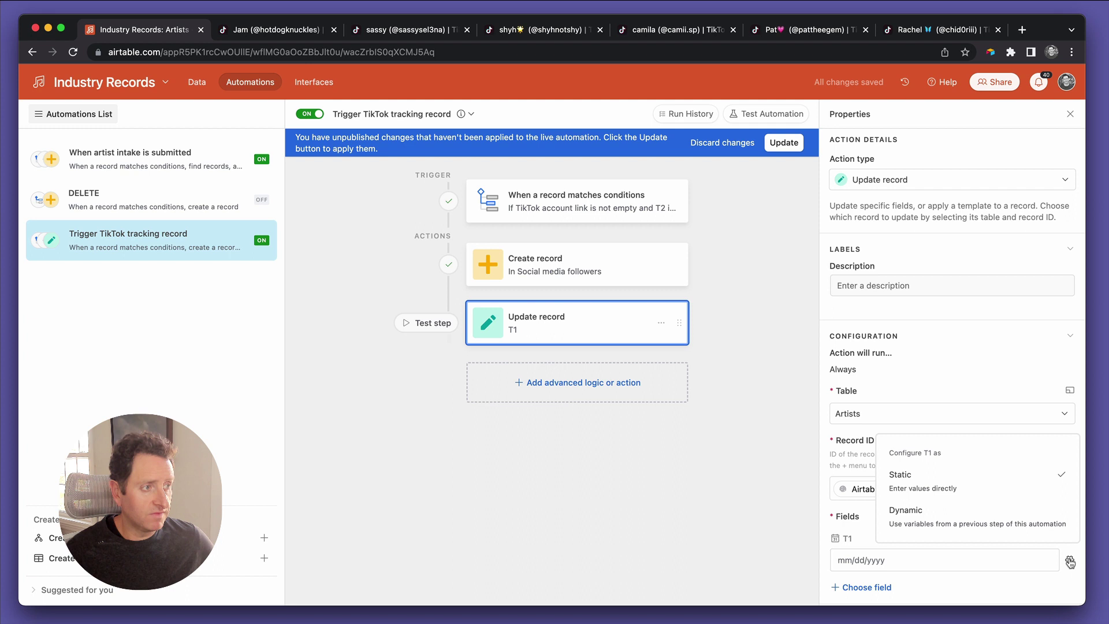
left_click(1018, 520)
left_click(1046, 560)
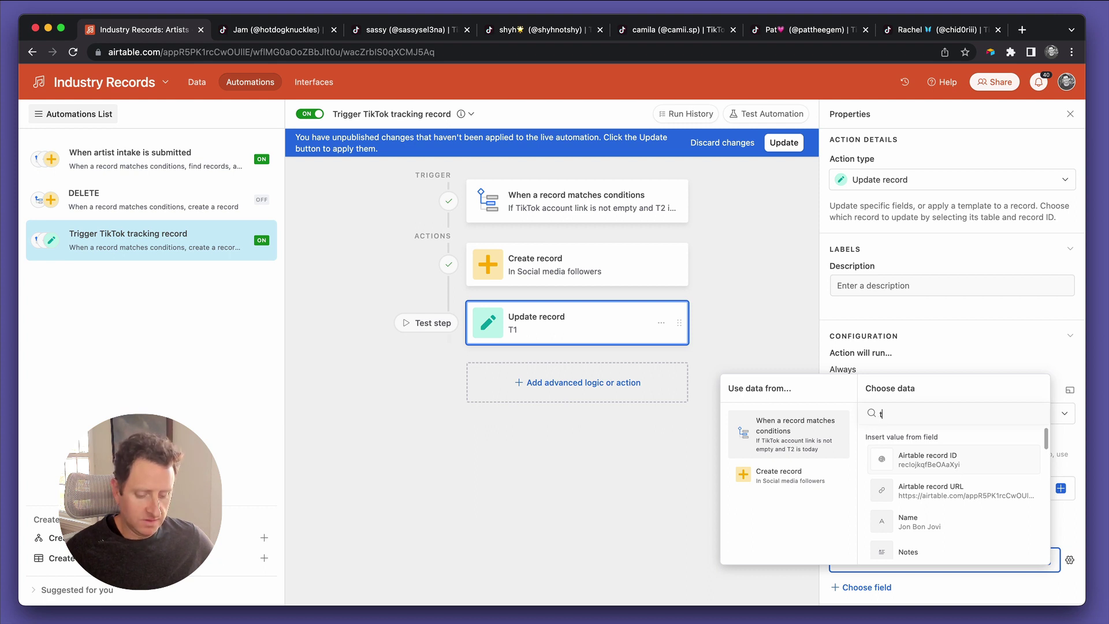
type("t2")
left_click(924, 523)
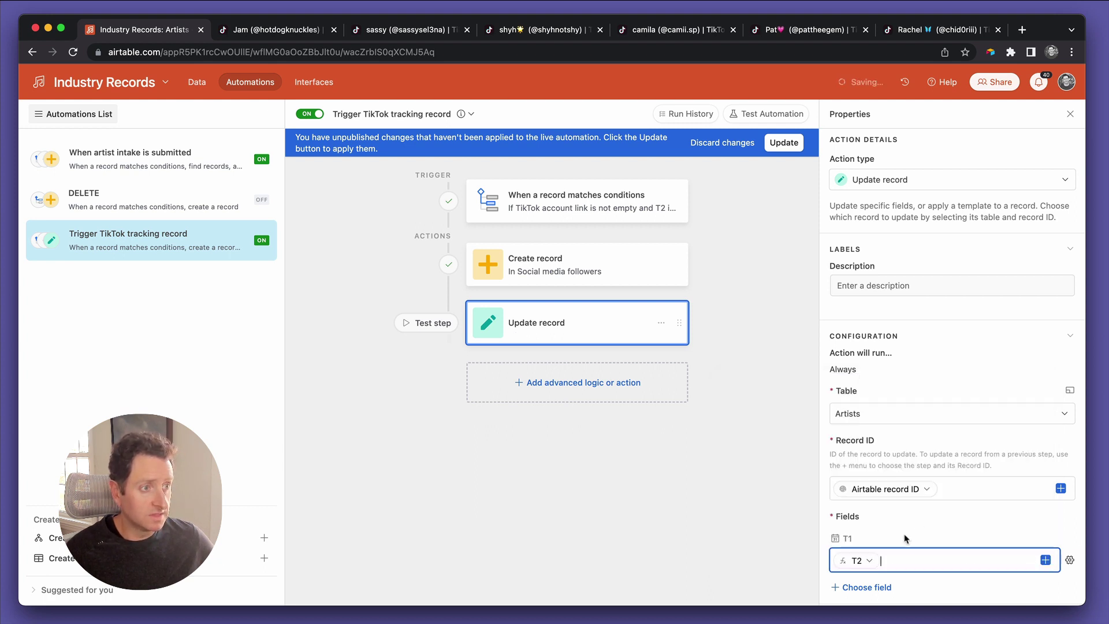
scroll(906, 534, "down", 3)
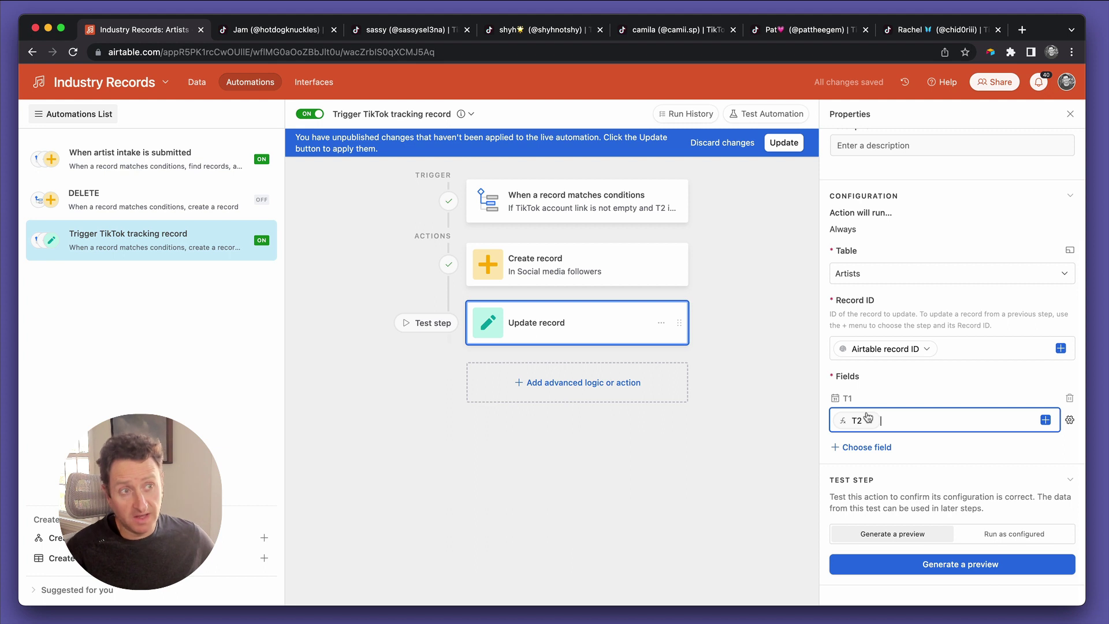
mouse_move(868, 417)
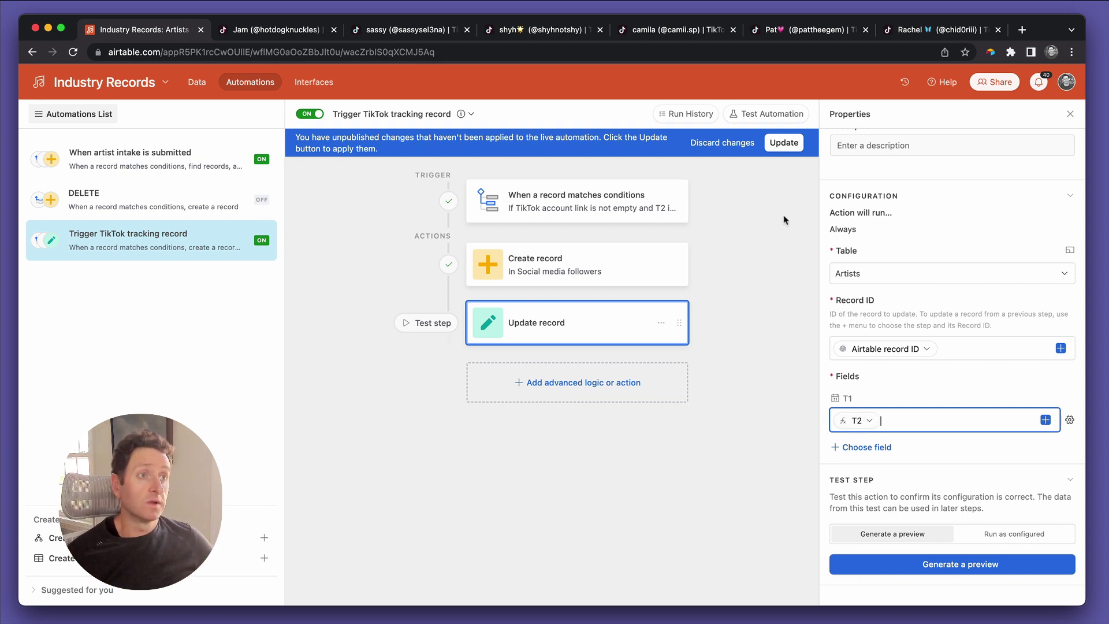
left_click(776, 149)
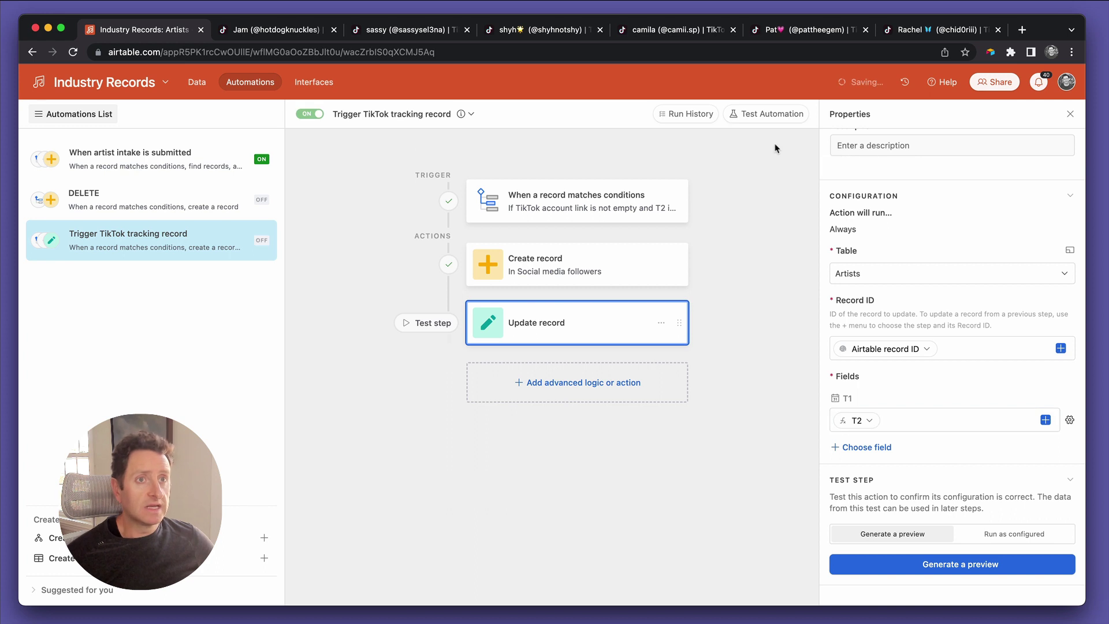
Paste The Killers' 3/22/2023 T1 into Whitney Houston's T1 as a test, then undo it
left_click(197, 82)
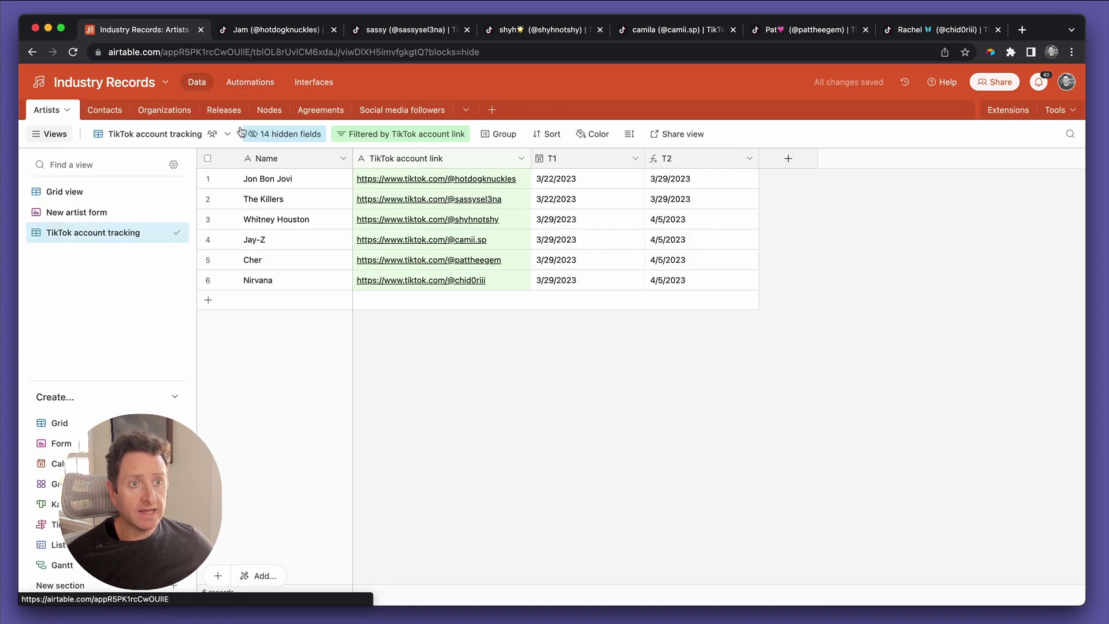
left_click(589, 205)
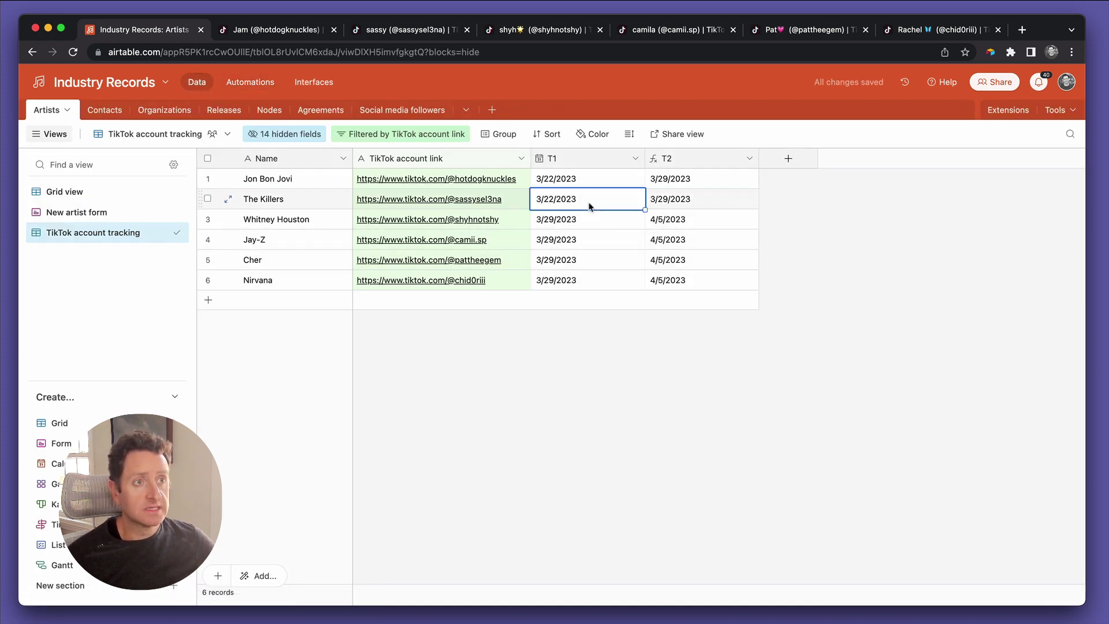
key("ctrl+c")
key("Down")
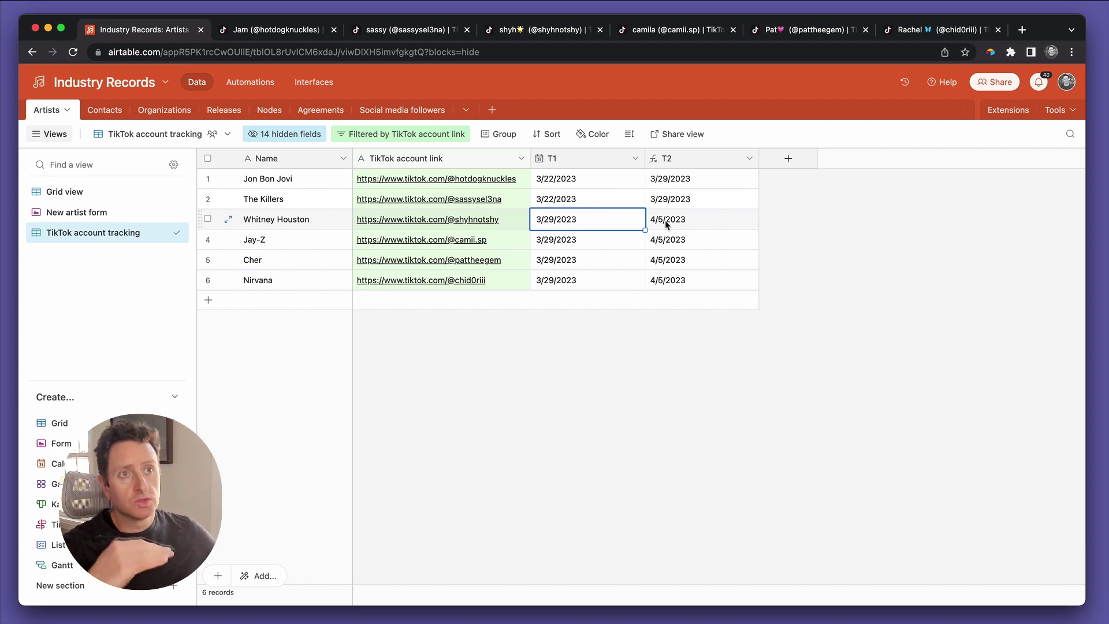
left_click(238, 84)
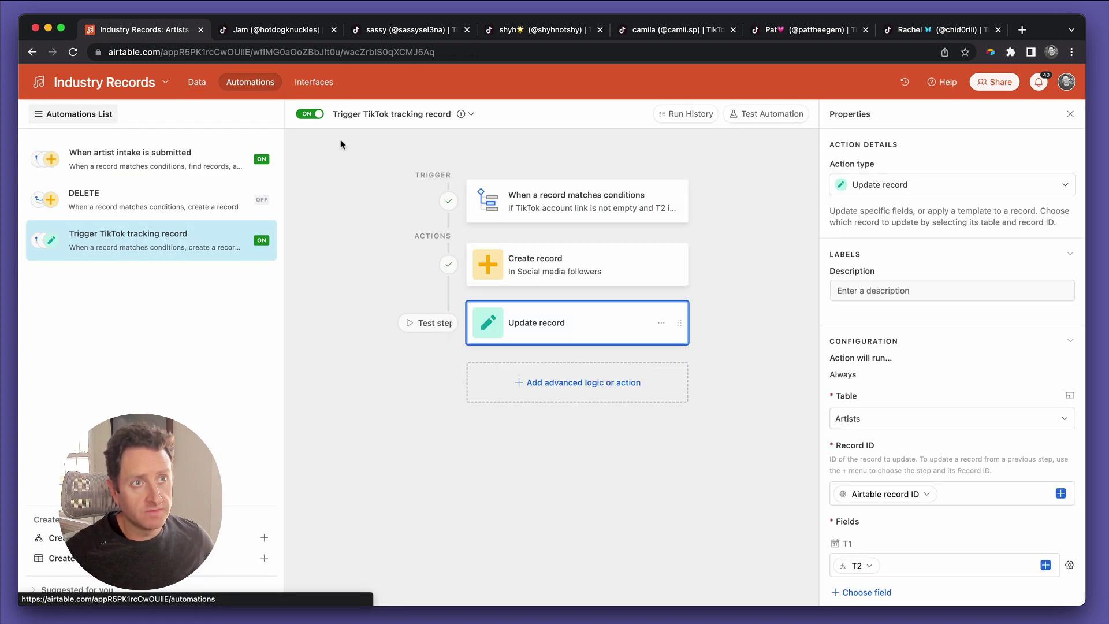
left_click(195, 86)
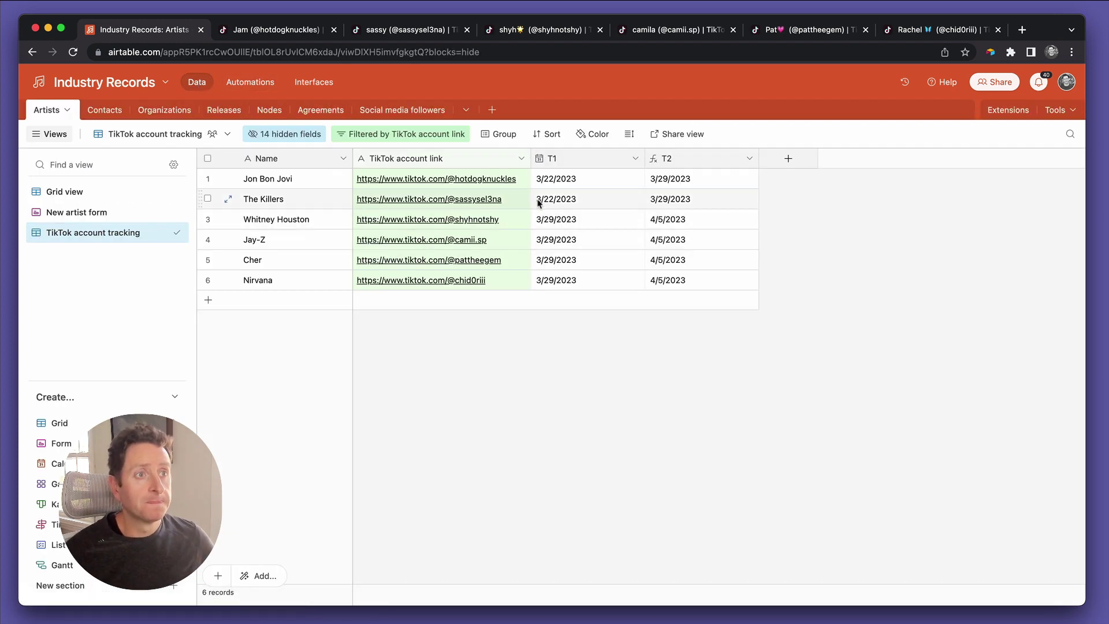
left_click(559, 224)
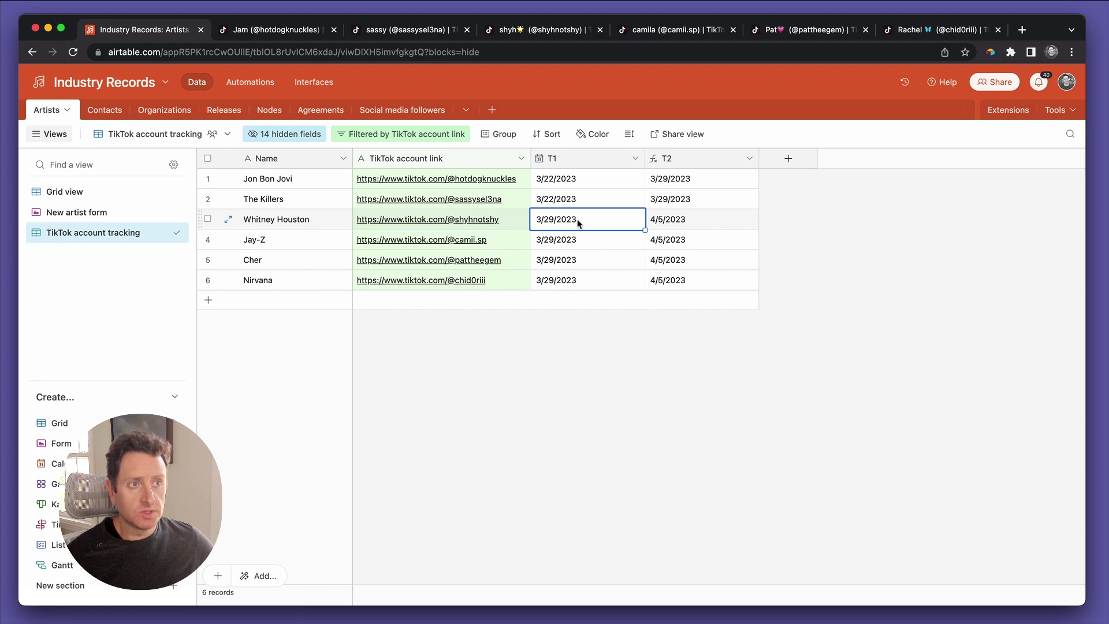
key("super+v")
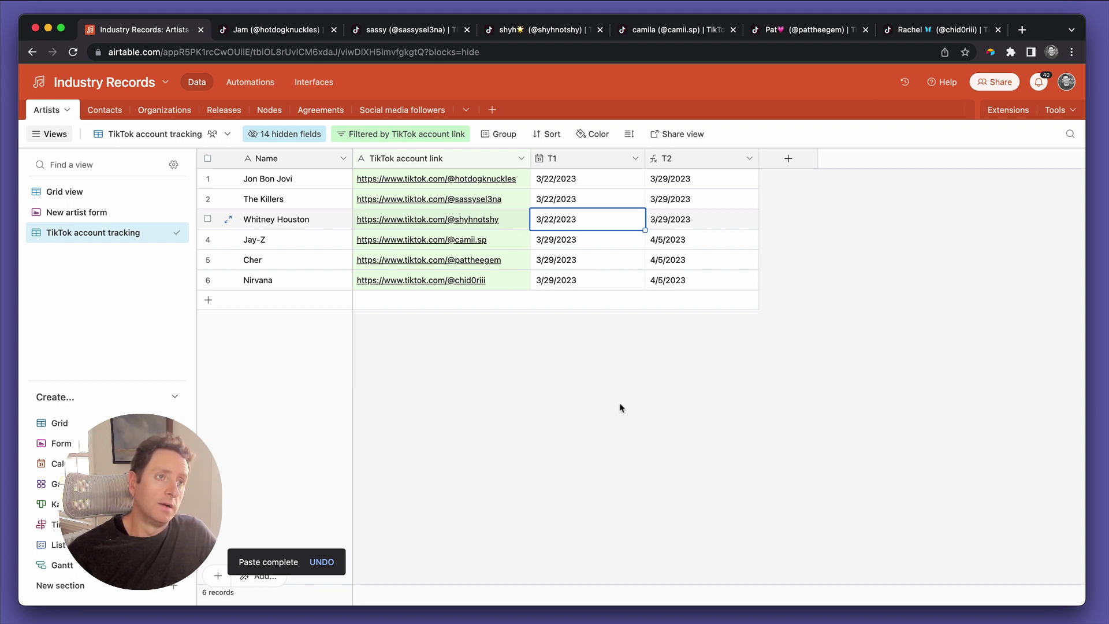
key("super+z")
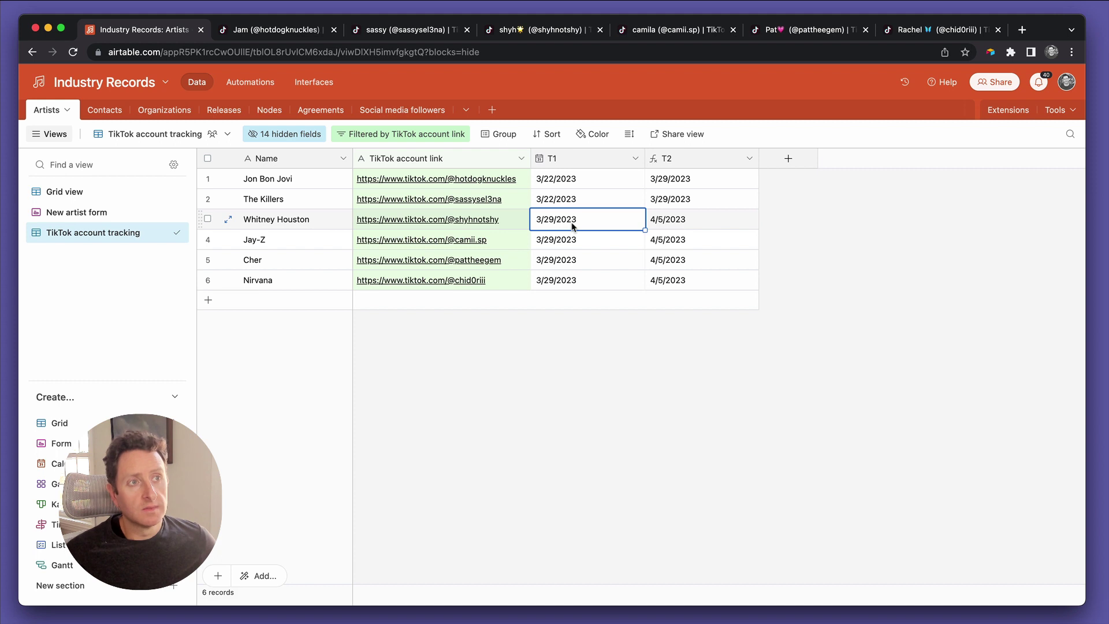
Copy Whitney Houston's 3/29/2023 T1 into the first two artists' T1 cells
left_click(689, 221)
left_click(626, 225)
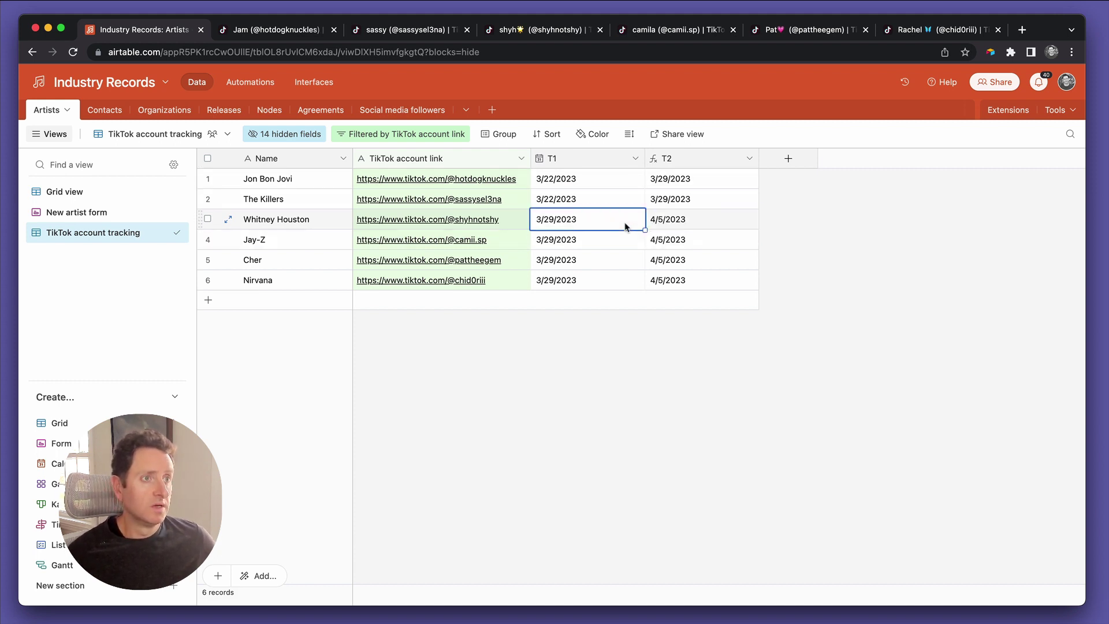
key("super+c")
key("Up")
key("shift+Up")
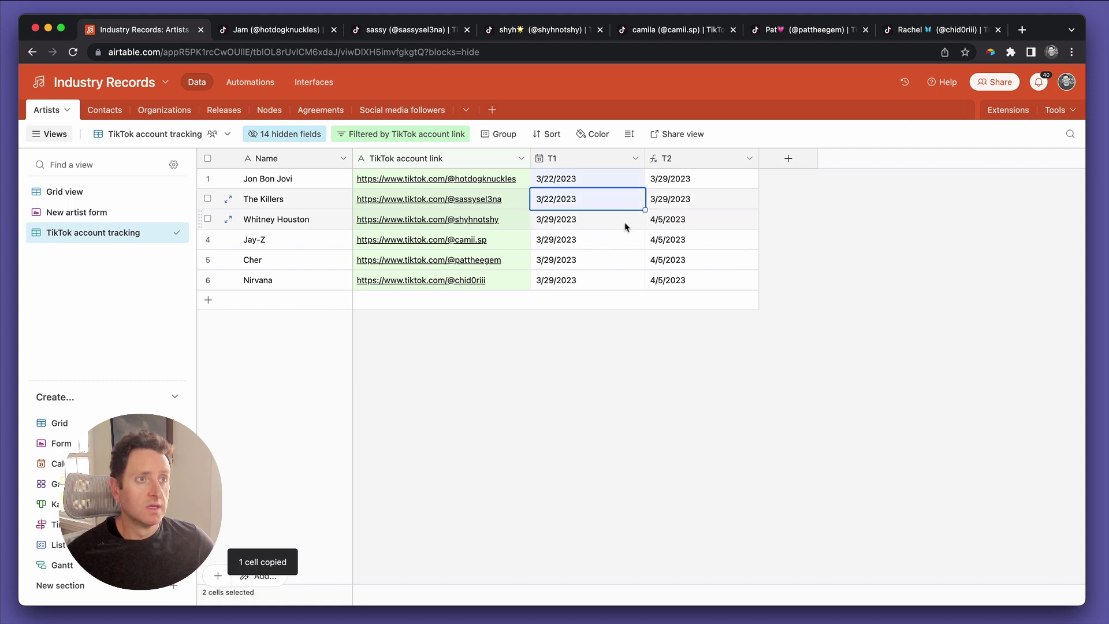
key("super+v")
Set Jay-Z's T1 to 3/22 and paste it into Cher's and Nirvana's T1
key("Down")
key("Down")
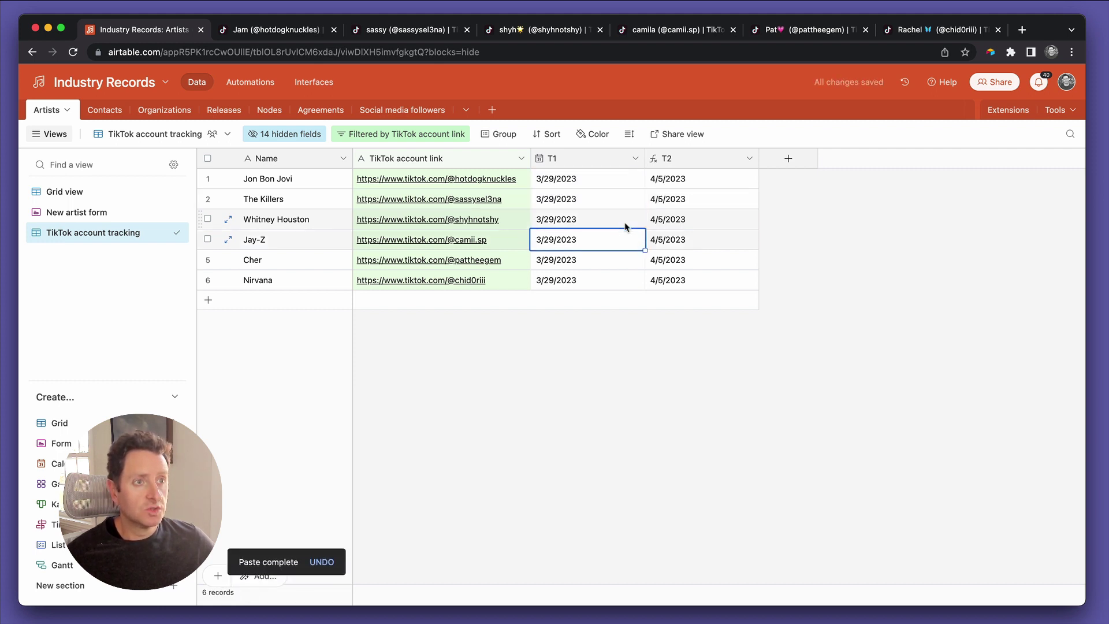
type("3/22")
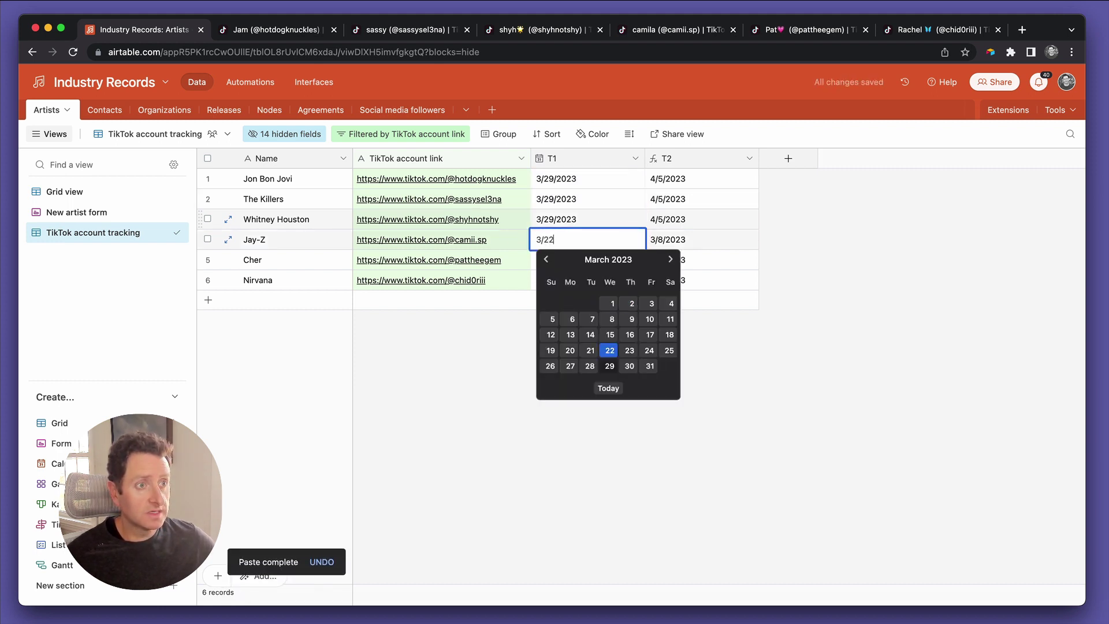
key("Return")
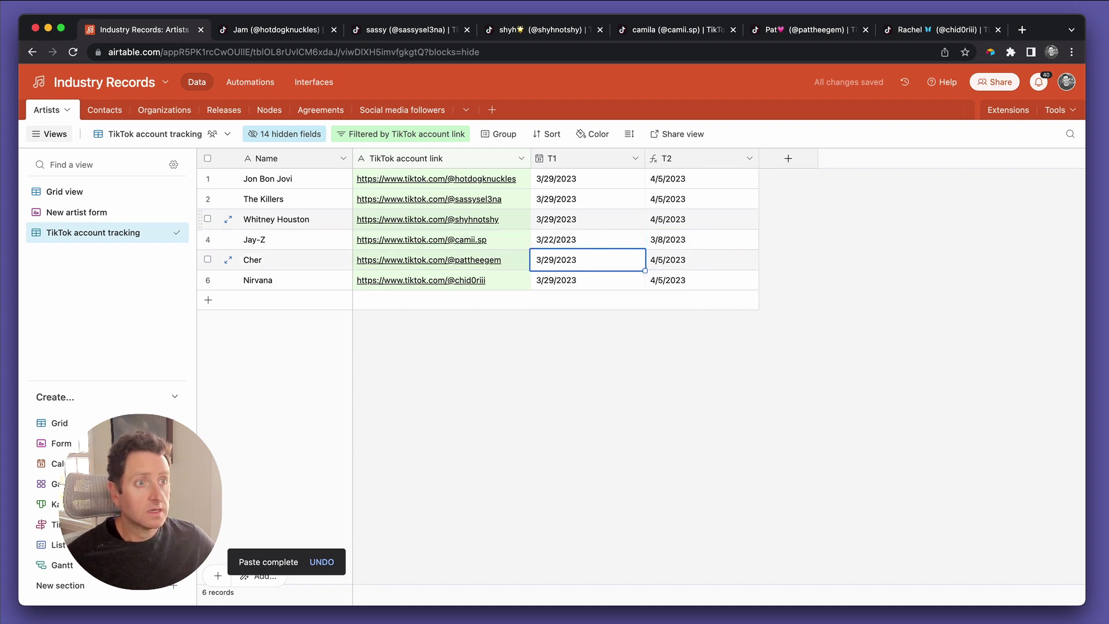
key("super+c")
key("Down")
key("super+v")
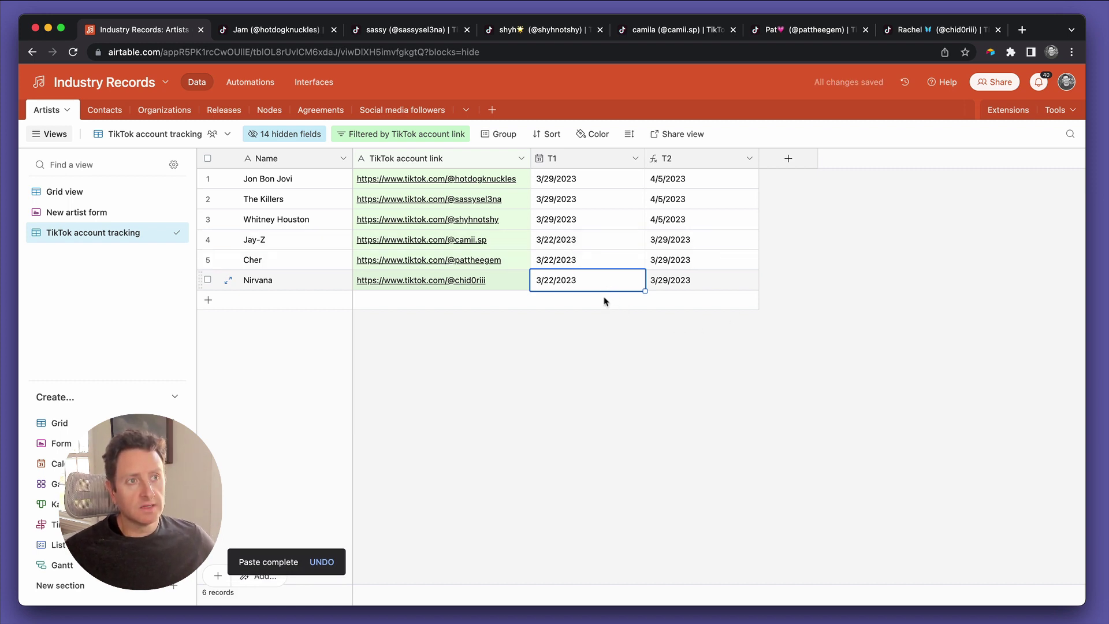
key("super+z")
key("super+z")
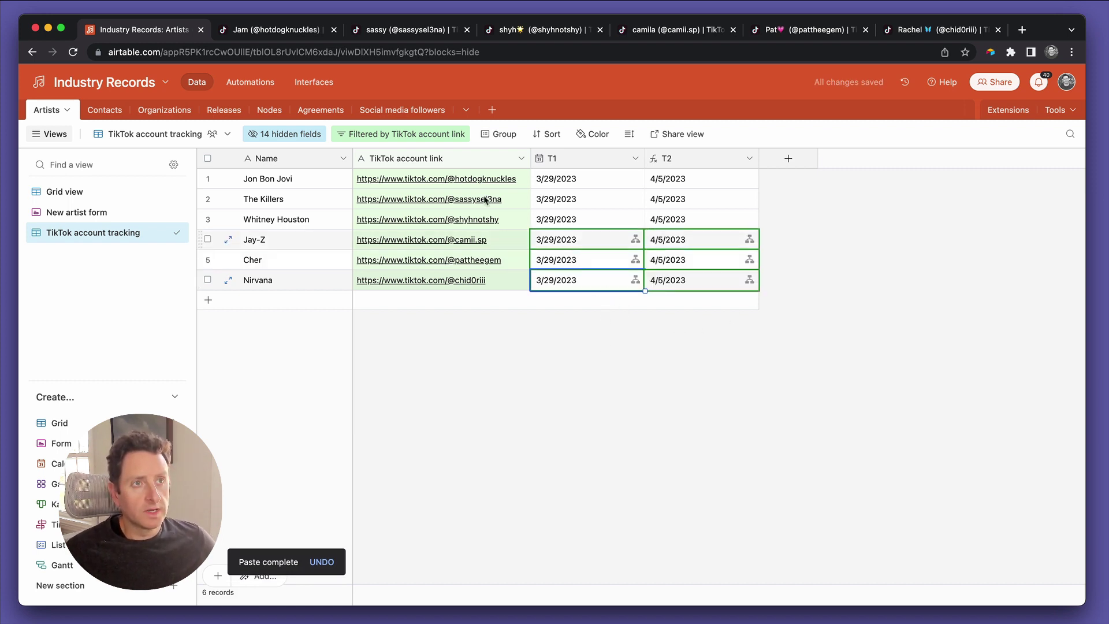
Switch to the Social media followers table to see six TikTok records, one per artist
left_click(411, 111)
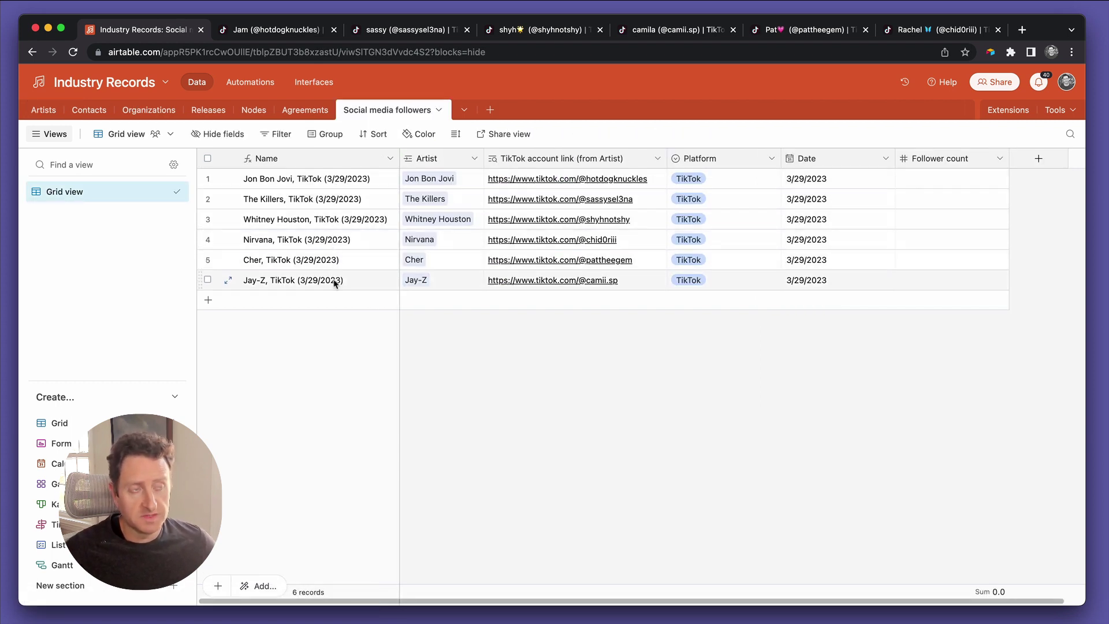